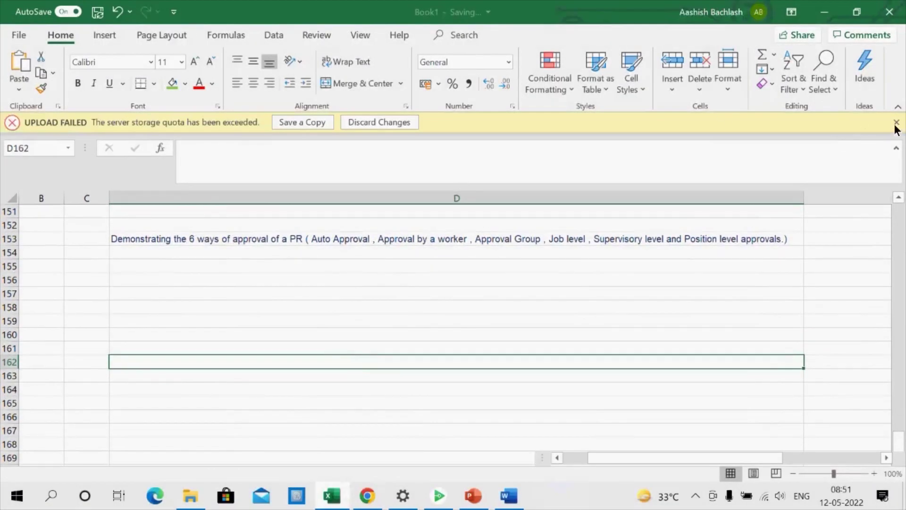
# Dismiss the upload-failed warning and review the PR approval-methods note in D153
pyautogui.click(896, 123)
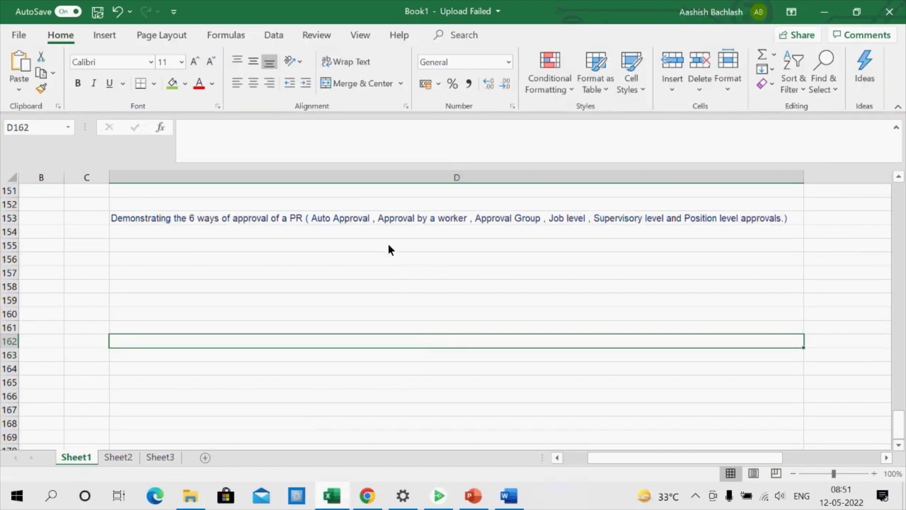
pyautogui.click(364, 217)
pyautogui.doubleClick(370, 218)
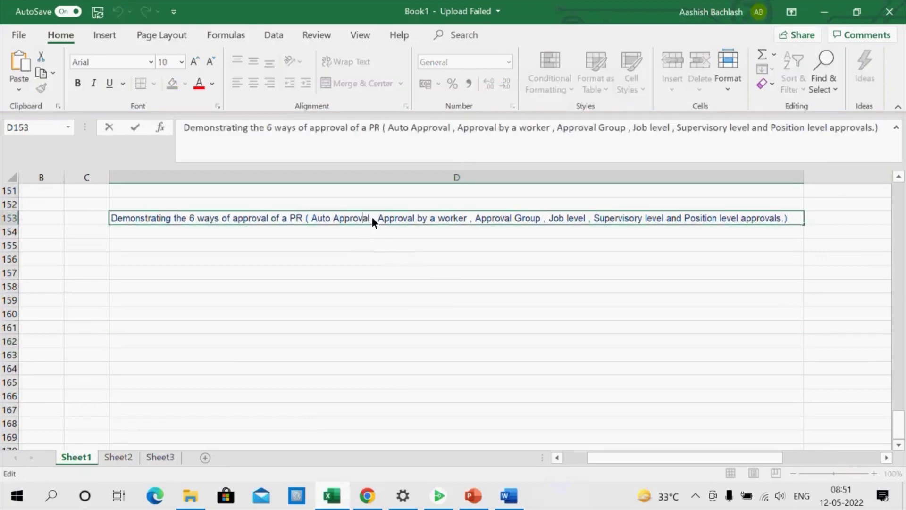
pyautogui.doubleClick(335, 218)
pyautogui.click(392, 300)
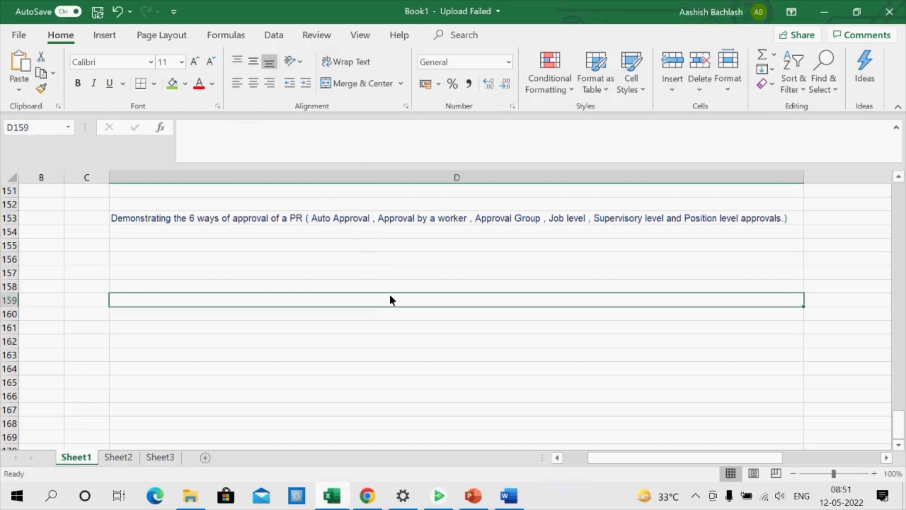
# Review the worker and group approval phrases in the D153 note, leaving it unchanged
pyautogui.click(433, 220)
pyautogui.doubleClick(433, 219)
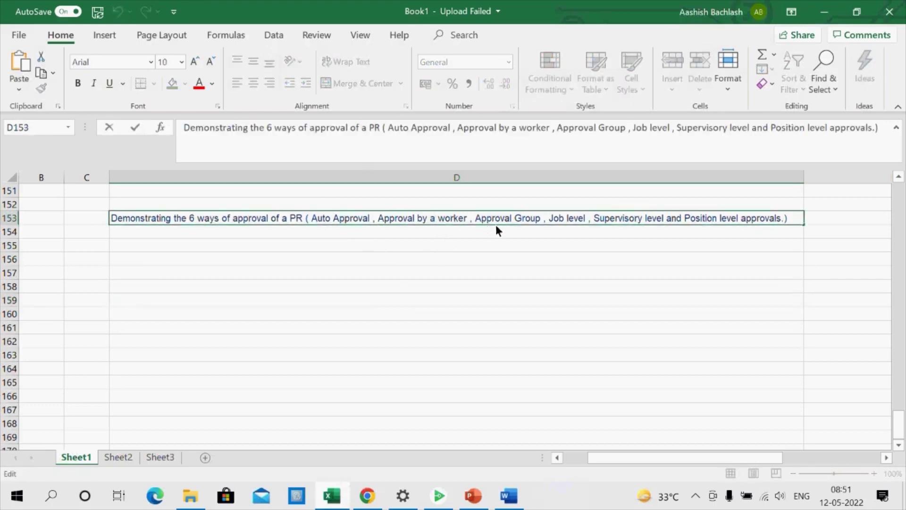
pyautogui.moveTo(483, 220); pyautogui.dragTo(375, 219)
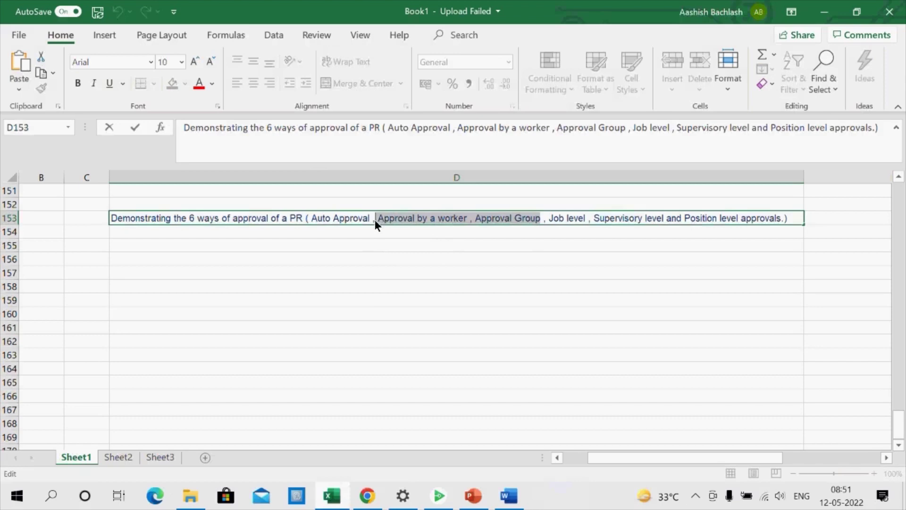
pyautogui.click(541, 286)
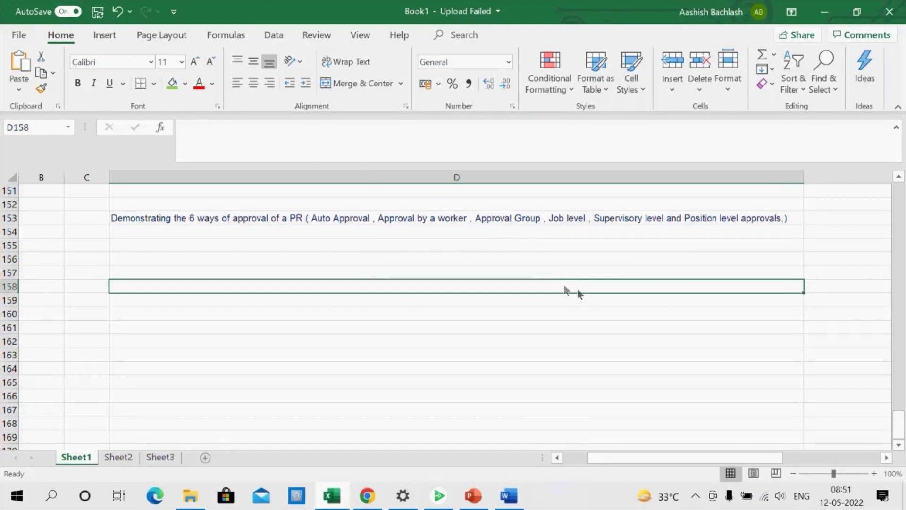
pyautogui.hotkey('alt', 'Tab')
# Open the Security Console from the Navigator's tools list
pyautogui.click(376, 493)
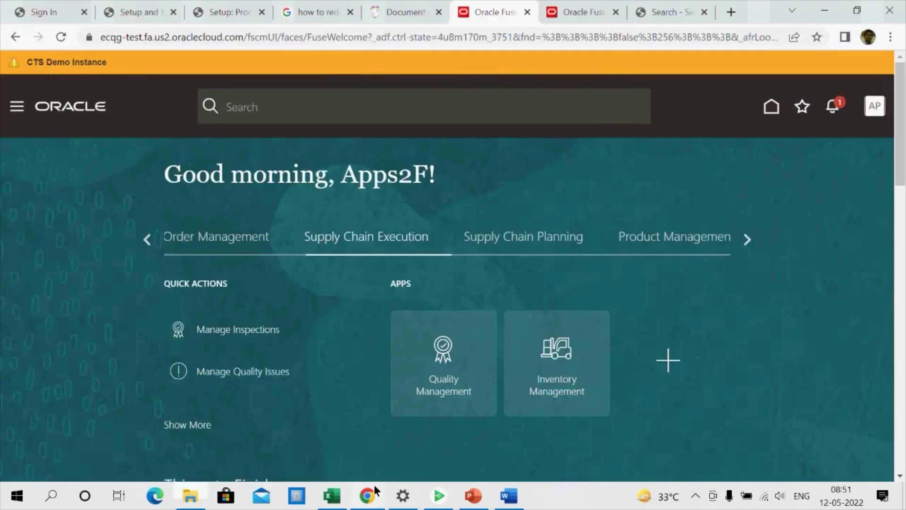
pyautogui.click(21, 108)
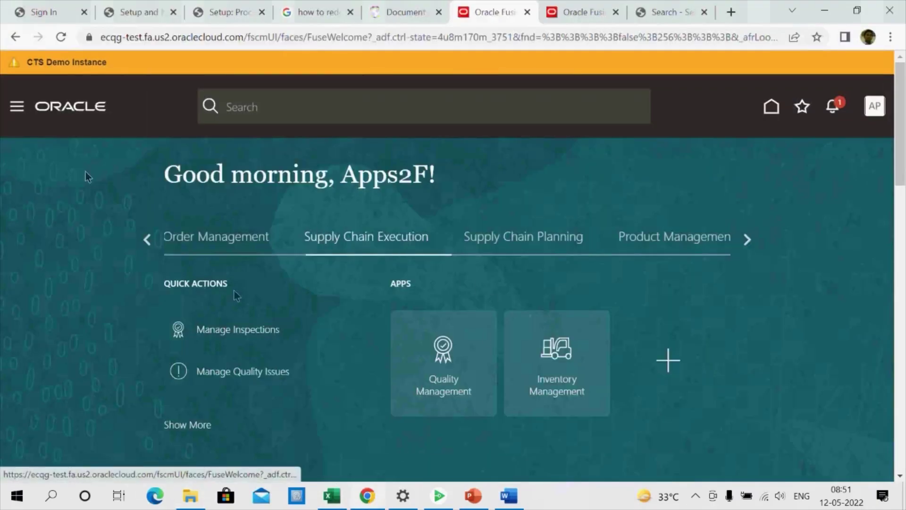
pyautogui.scroll(-6, 264, 312)
pyautogui.scroll(-8, 241, 294)
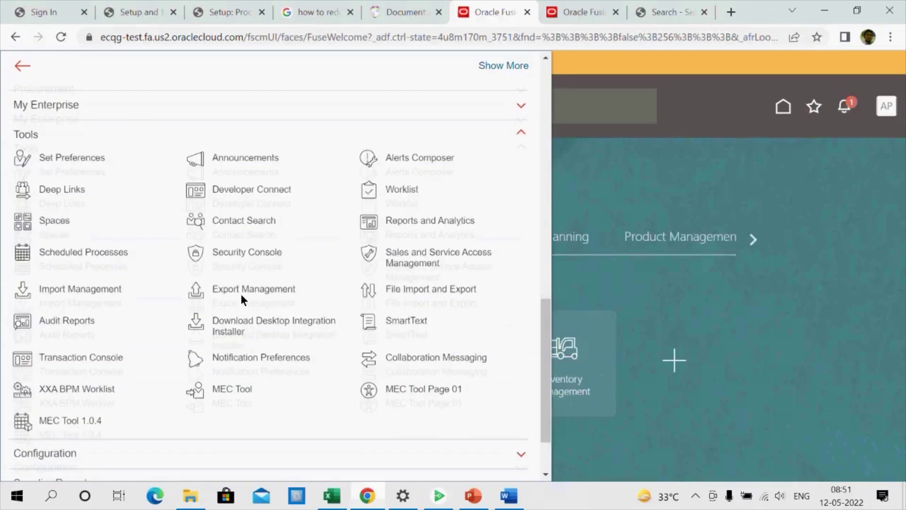
pyautogui.scroll(6, 241, 296)
pyautogui.scroll(-5, 239, 292)
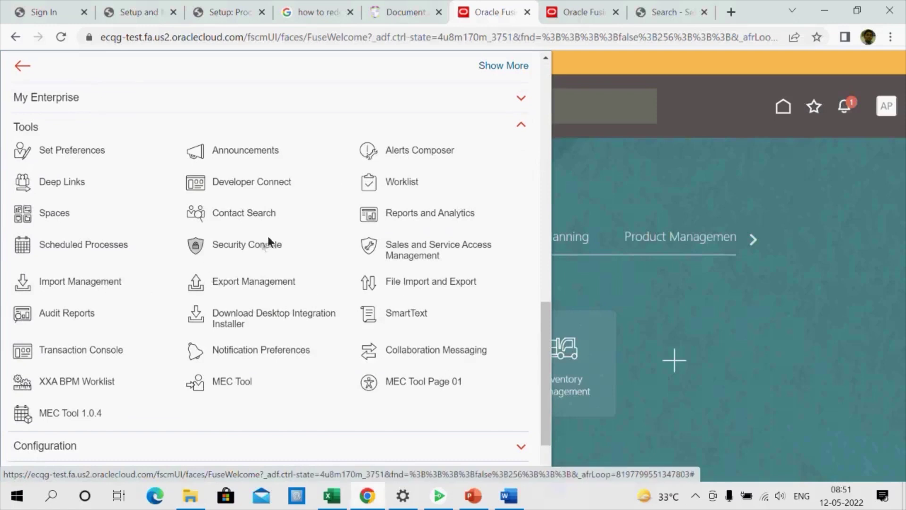
pyautogui.click(256, 244)
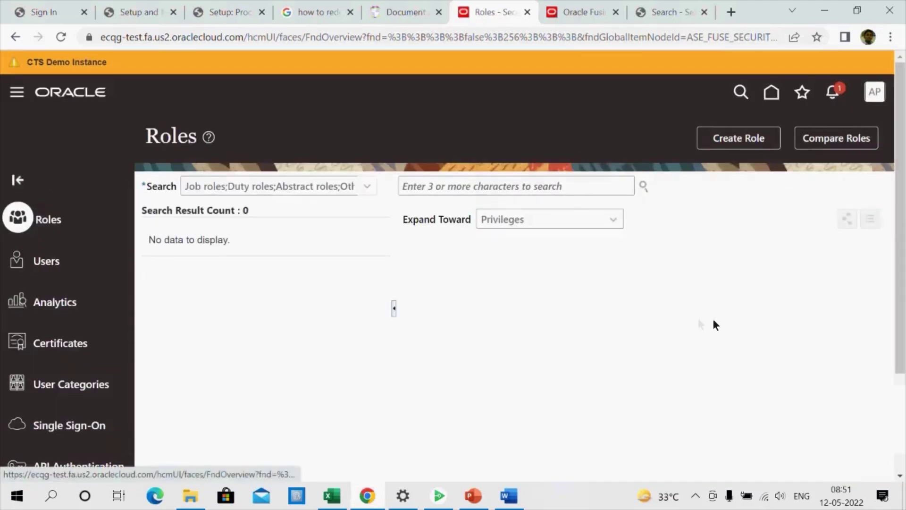
# Enter APPS2 in the Security Console user search box
pyautogui.click(536, 194)
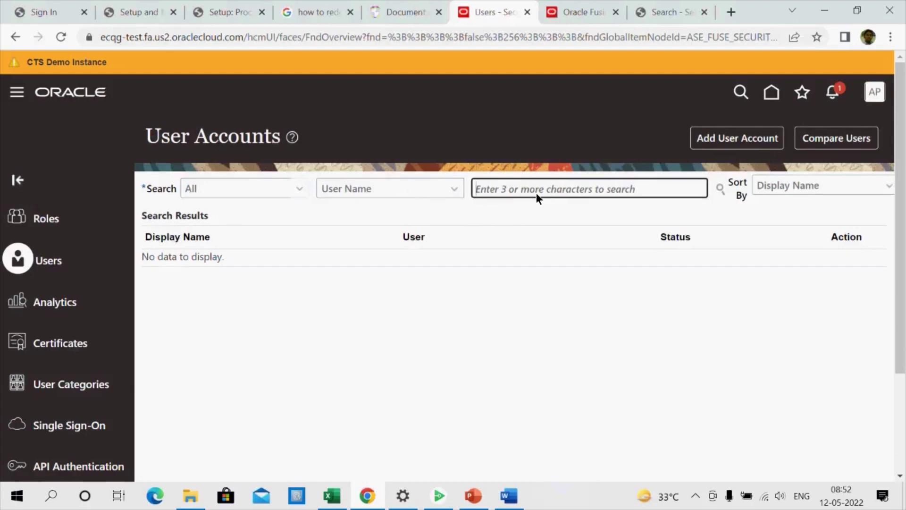
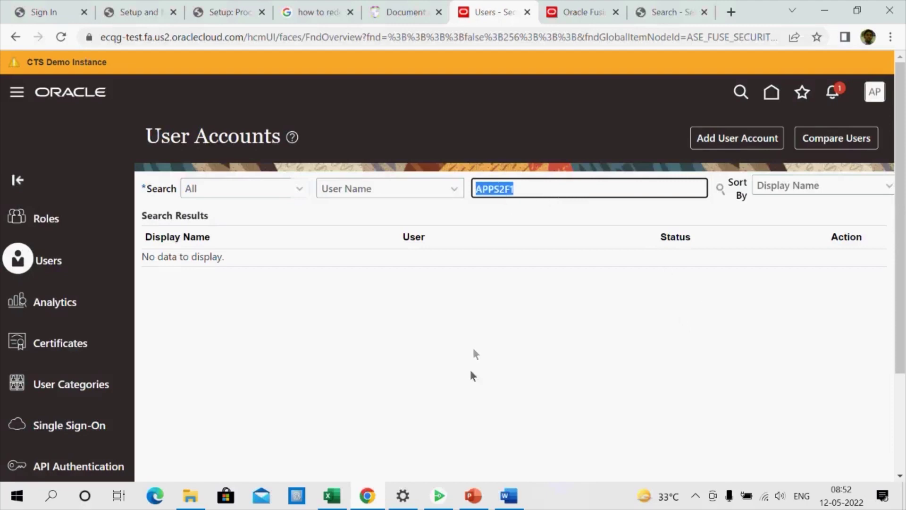
pyautogui.click(348, 492)
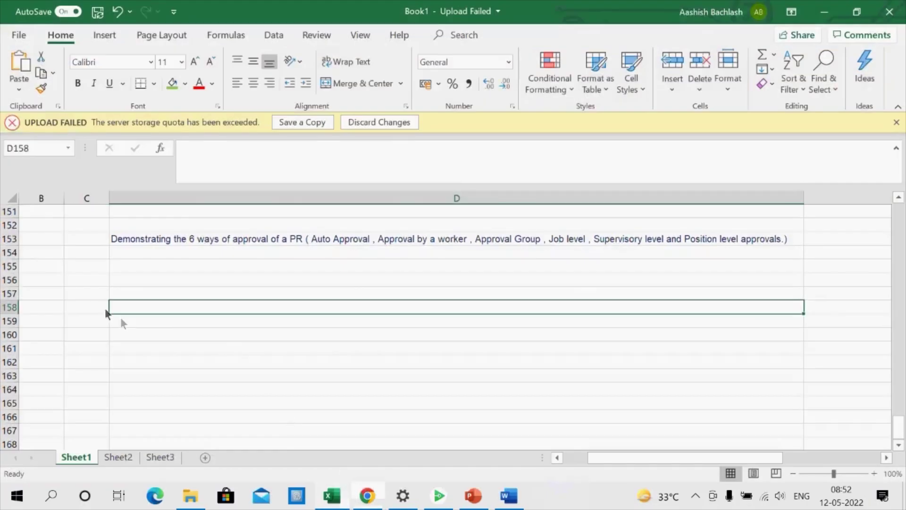
pyautogui.click(79, 271)
pyautogui.write('APPS2F')
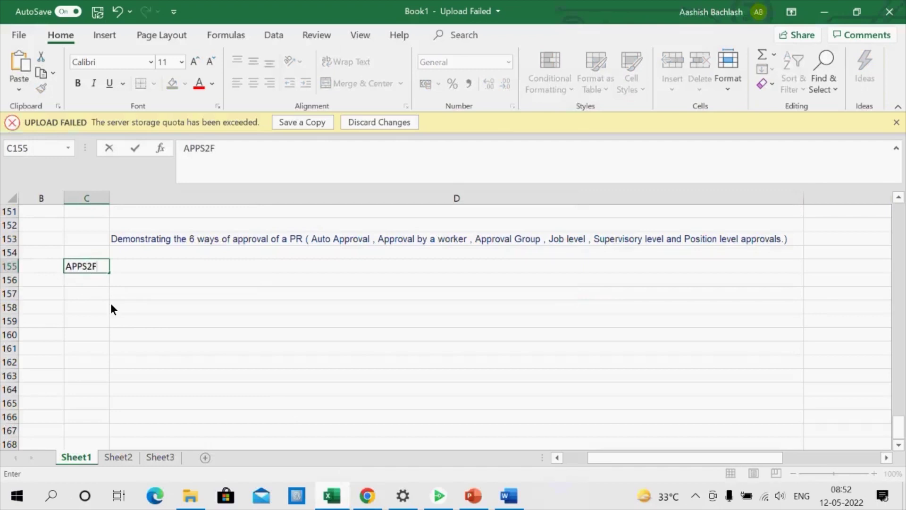
pyautogui.press('Return')
pyautogui.press('Return')
pyautogui.click(97, 271)
pyautogui.hotkey('ctrl', 'c')
pyautogui.click(93, 280)
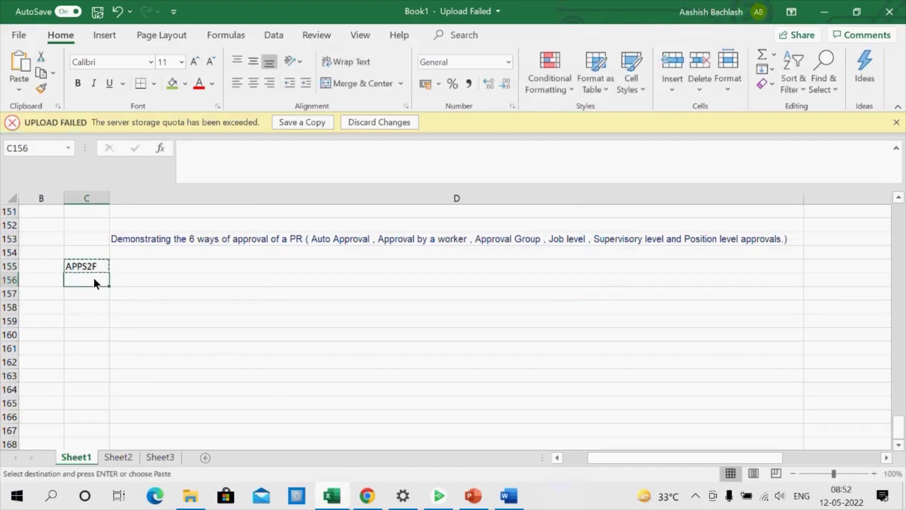
pyautogui.hotkey('ctrl', 'v')
pyautogui.click(231, 155)
pyautogui.write('1')
pyautogui.click(305, 306)
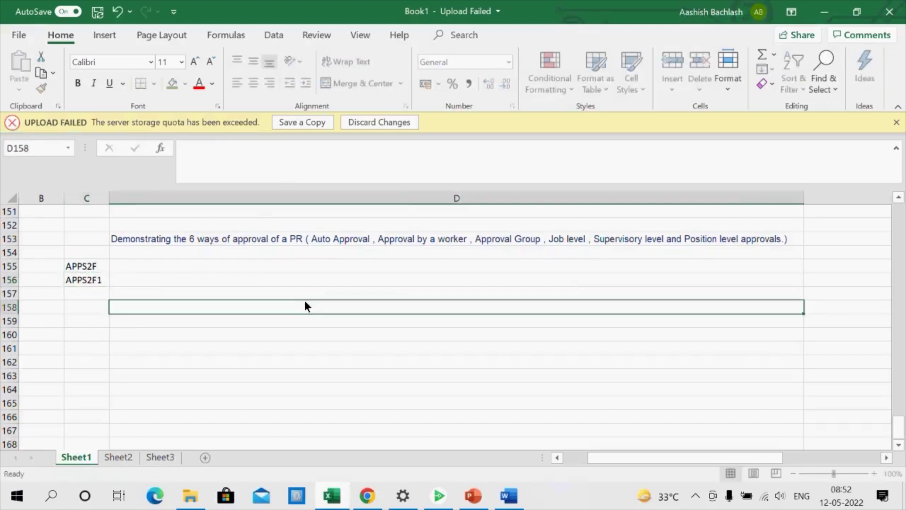
pyautogui.hotkey('alt', 'Tab')
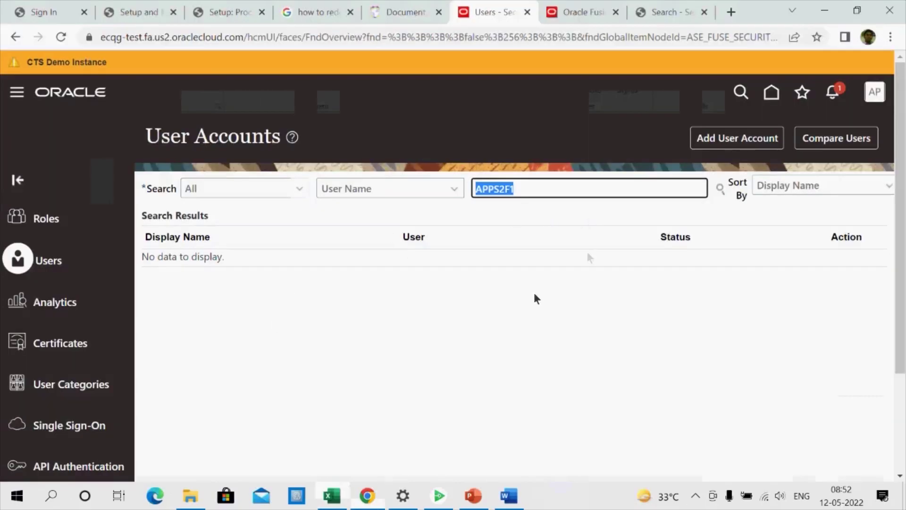
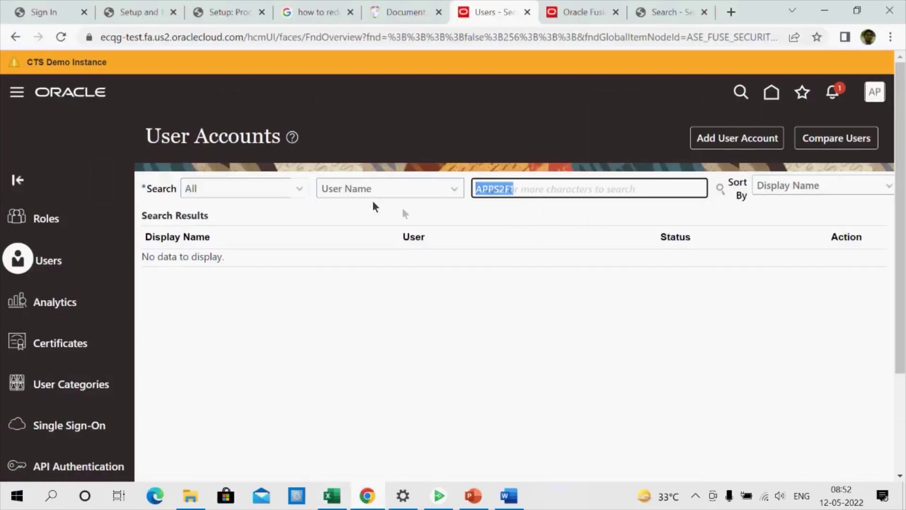
pyautogui.click(731, 142)
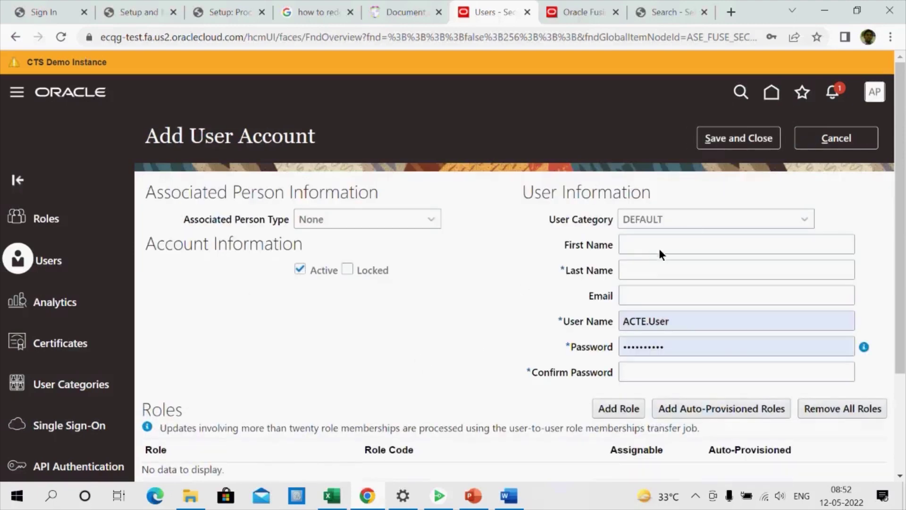
pyautogui.click(655, 273)
pyautogui.hotkey('ctrl', 'v')
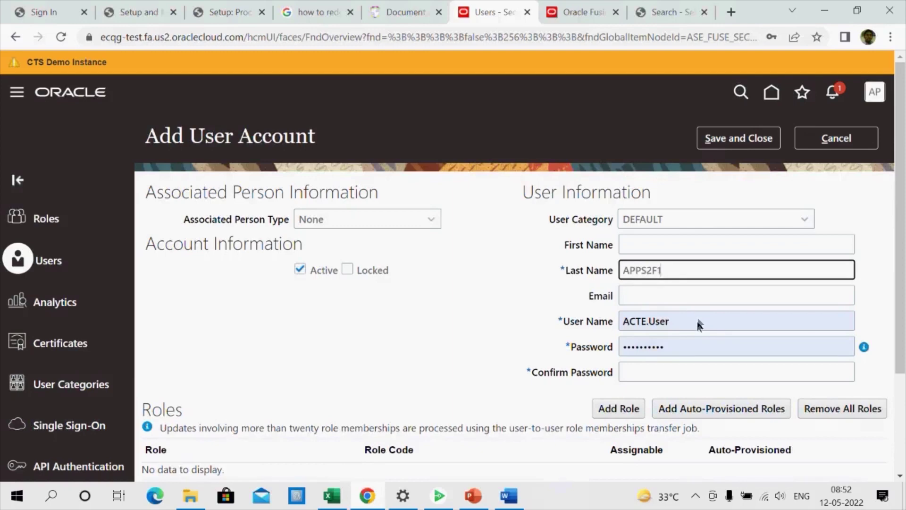
pyautogui.doubleClick(696, 321)
pyautogui.hotkey('ctrl', 'v')
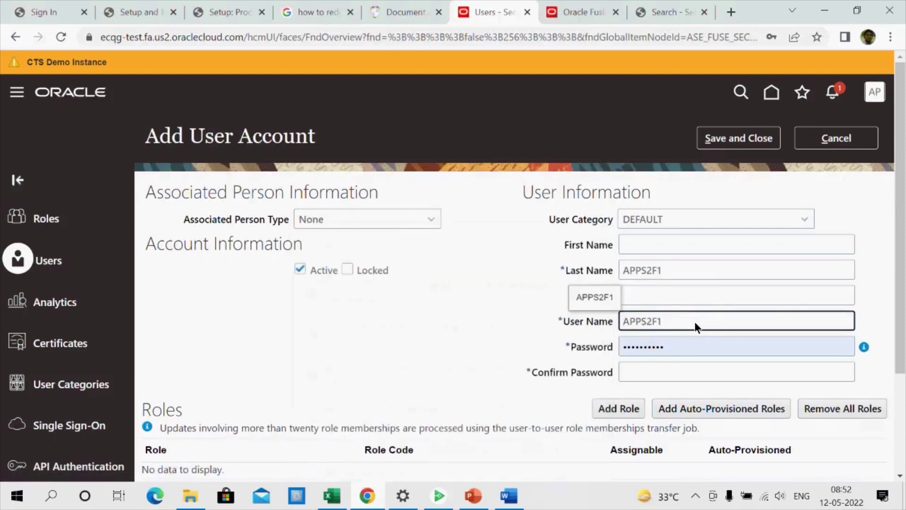
pyautogui.click(311, 325)
# Enter the account password and confirm it in the second field
pyautogui.click(673, 351)
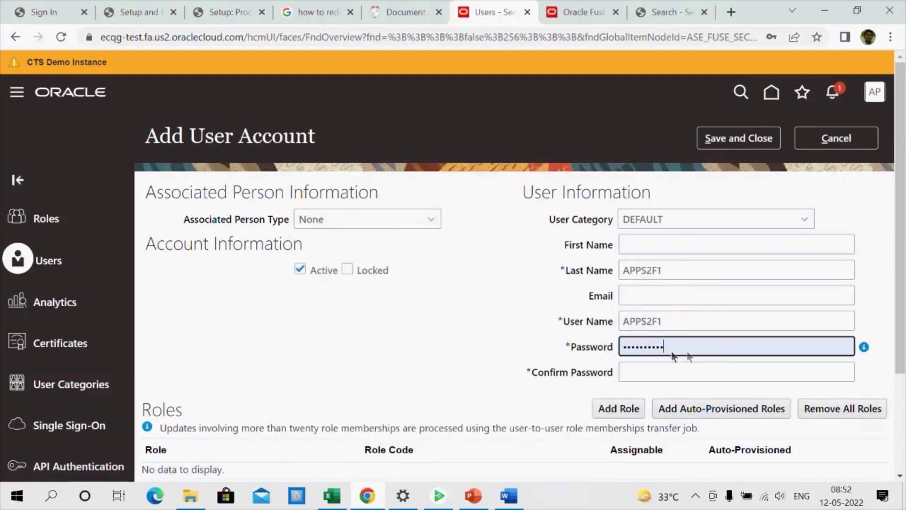
pyautogui.write('Welc')
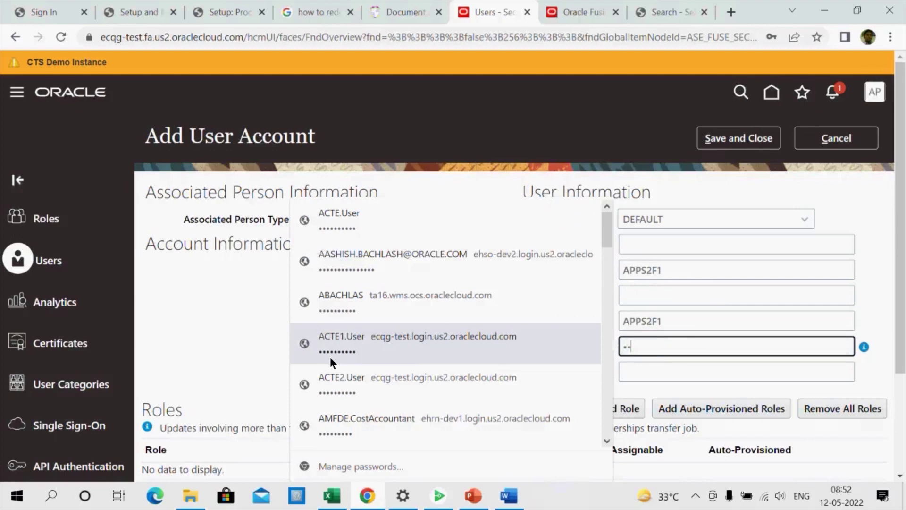
pyautogui.write('ome@1')
pyautogui.click(172, 330)
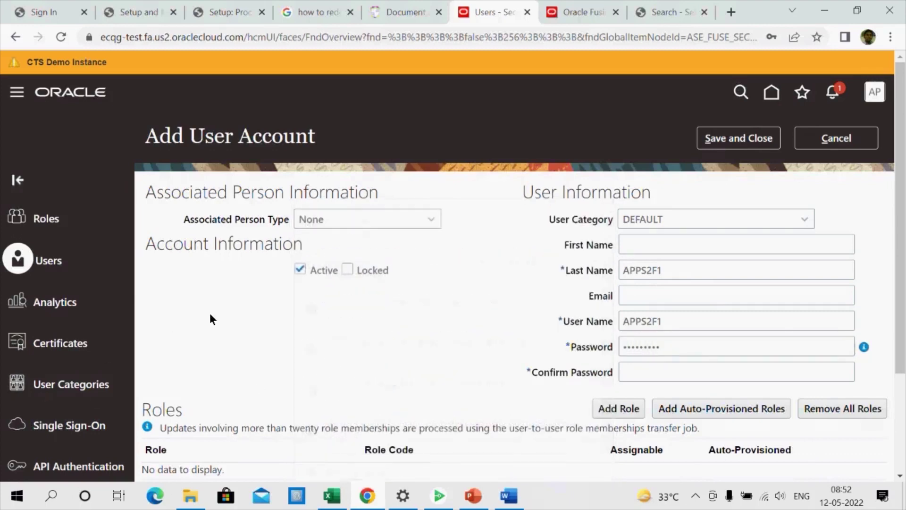
pyautogui.scroll(-1, 471, 306)
pyautogui.click(684, 309)
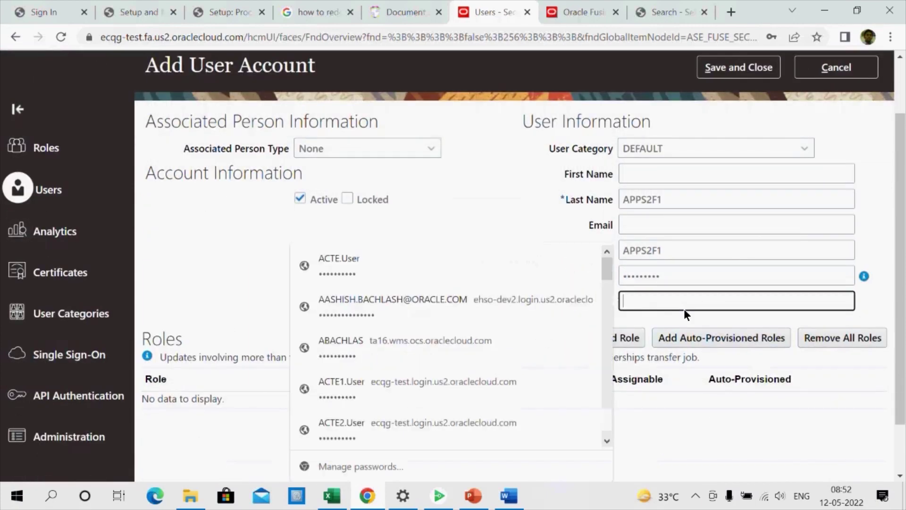
pyautogui.write('Welcome@1')
pyautogui.click(183, 255)
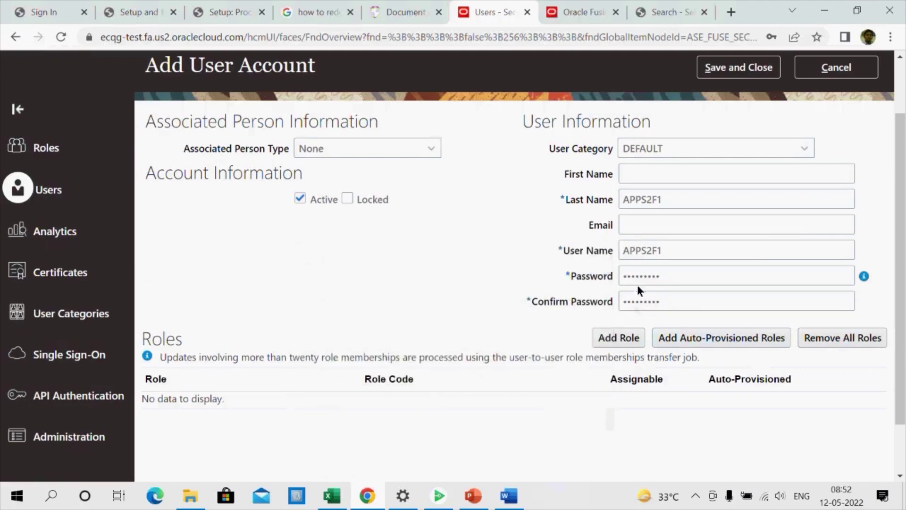
pyautogui.click(618, 337)
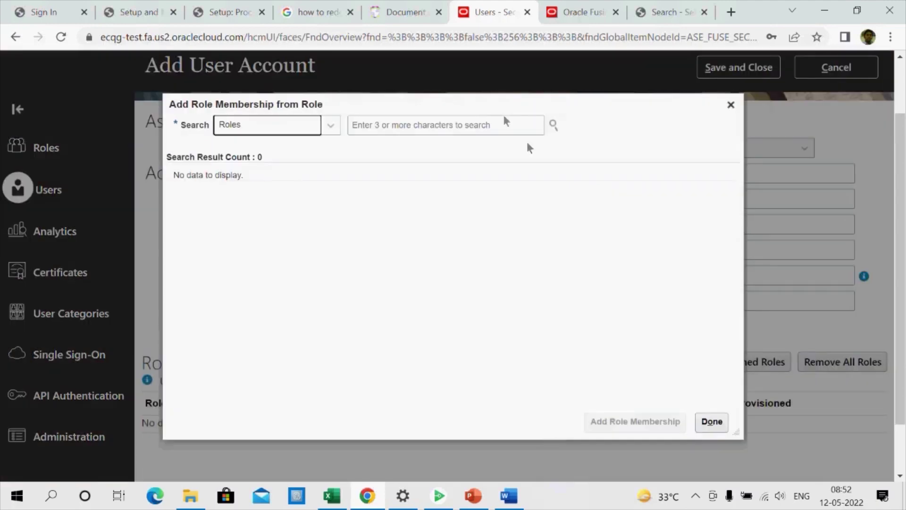
pyautogui.click(428, 127)
pyautogui.write('Empl')
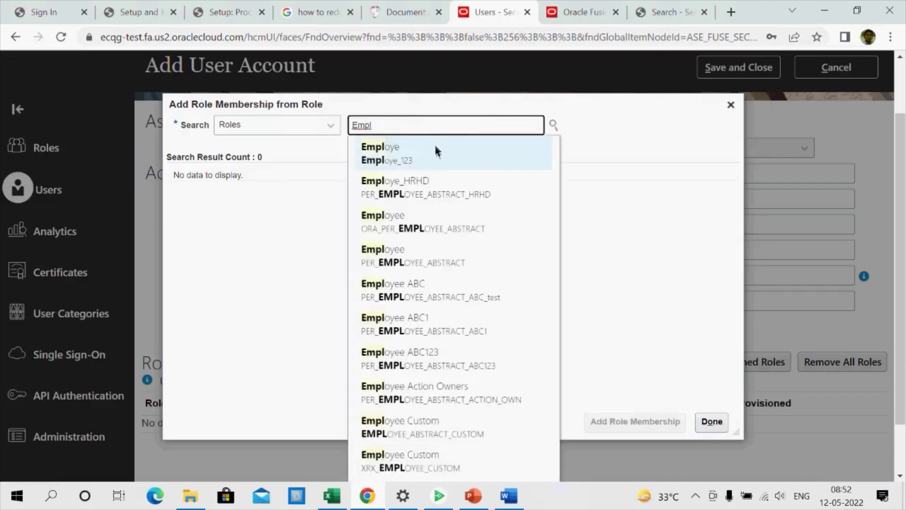
pyautogui.click(435, 149)
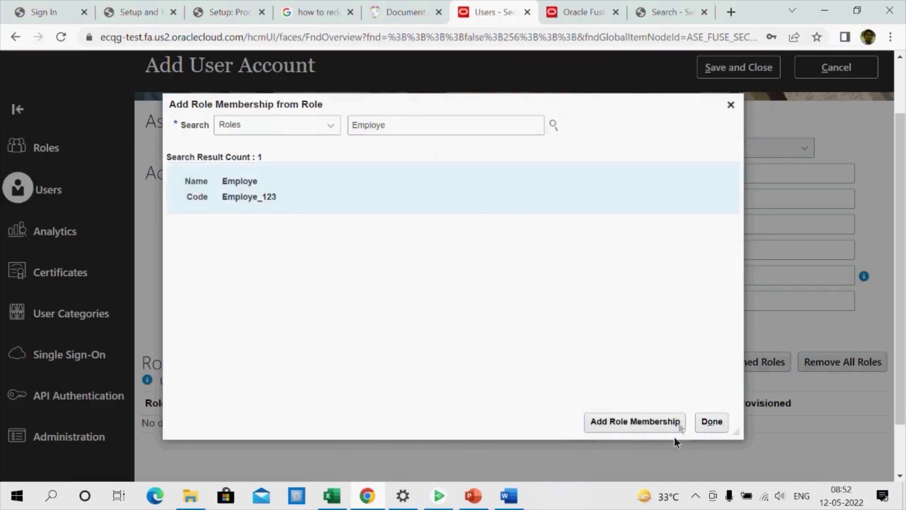
pyautogui.click(643, 424)
pyautogui.click(716, 424)
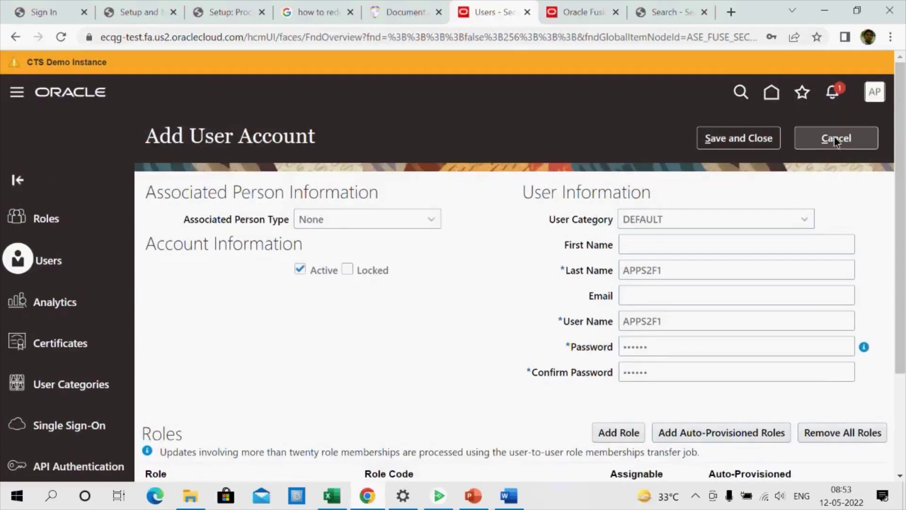
pyautogui.click(759, 138)
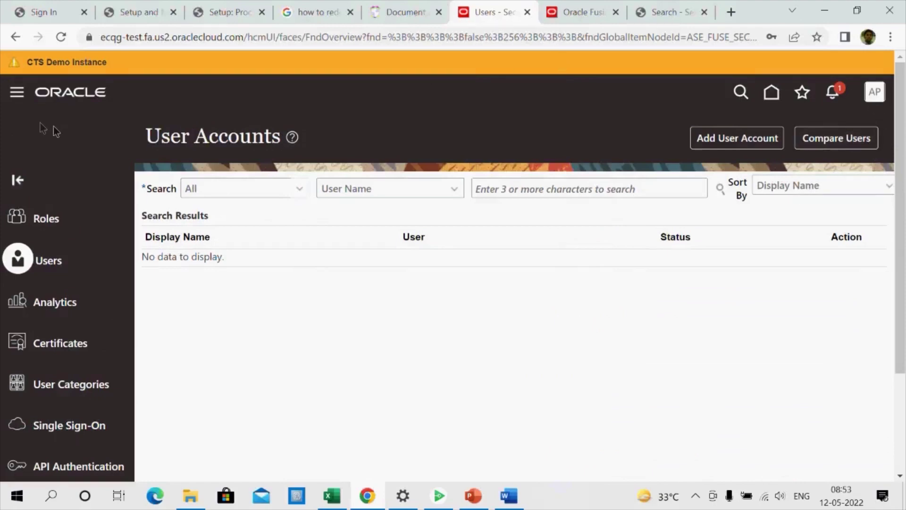
pyautogui.click(92, 93)
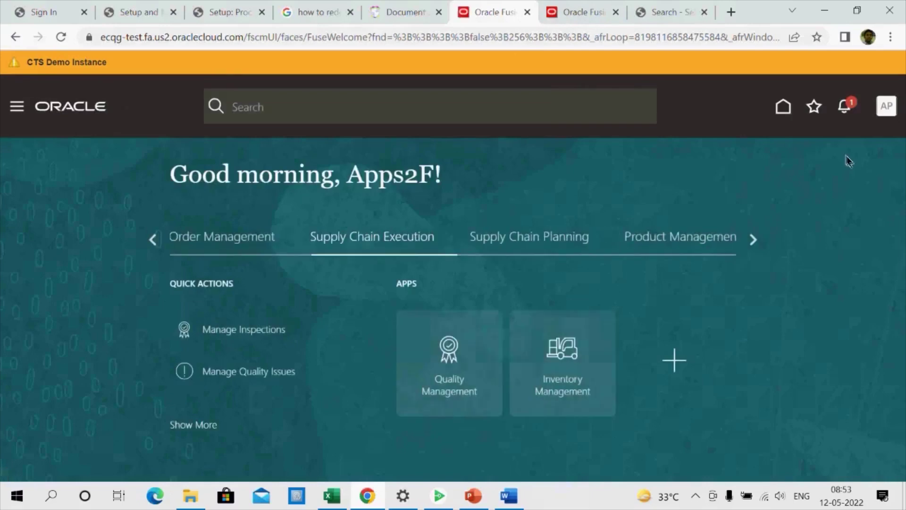
# Go to Setup and Maintenance, switch to the Procurement offering, and show Approval Management tasks
pyautogui.click(884, 107)
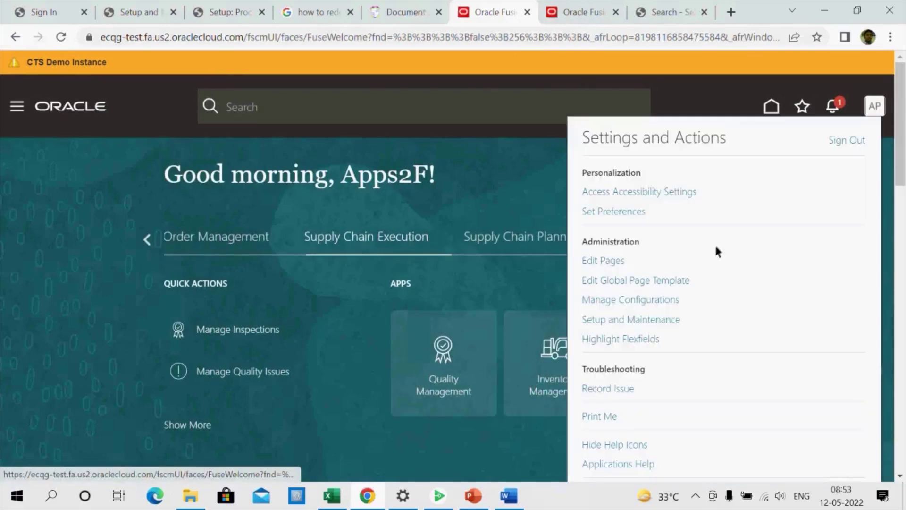
pyautogui.click(630, 320)
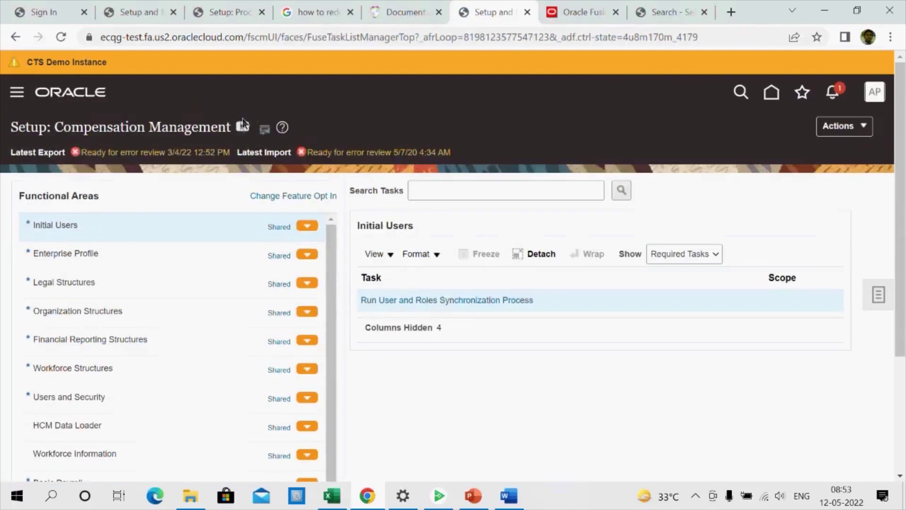
pyautogui.click(243, 125)
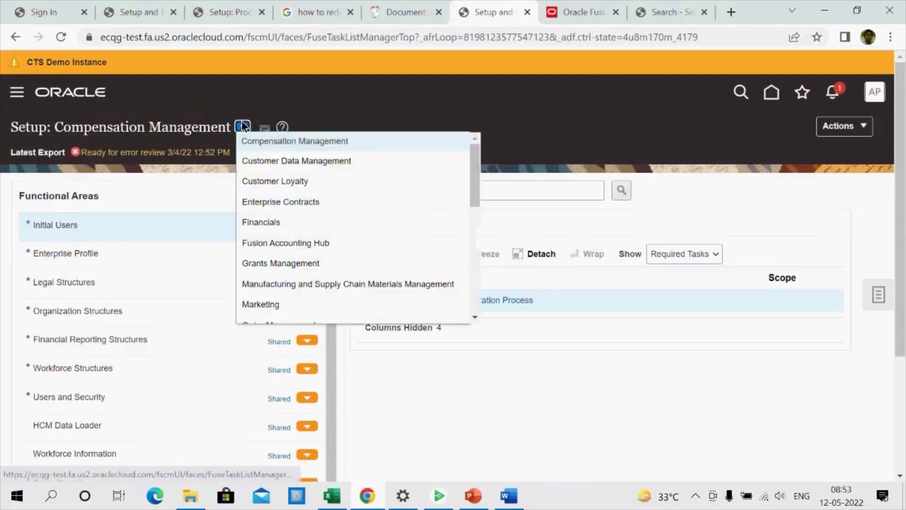
pyautogui.scroll(-3, 387, 220)
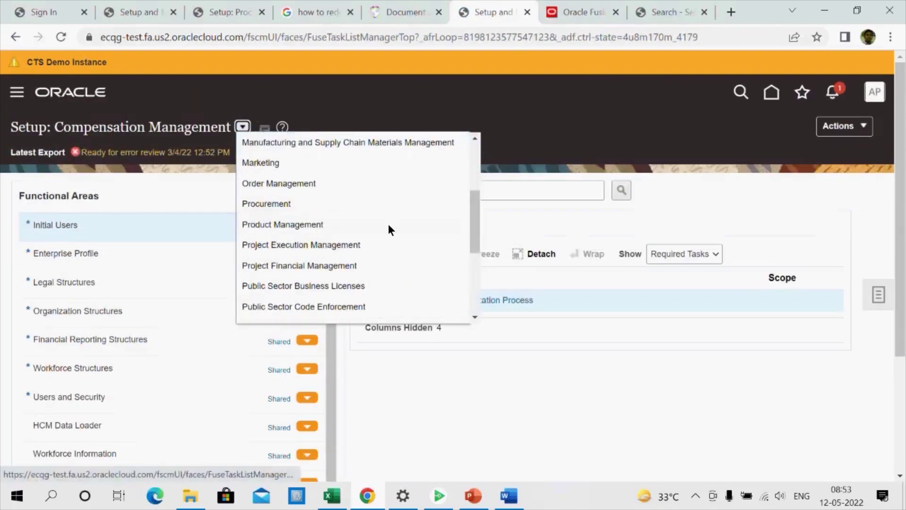
pyautogui.click(302, 205)
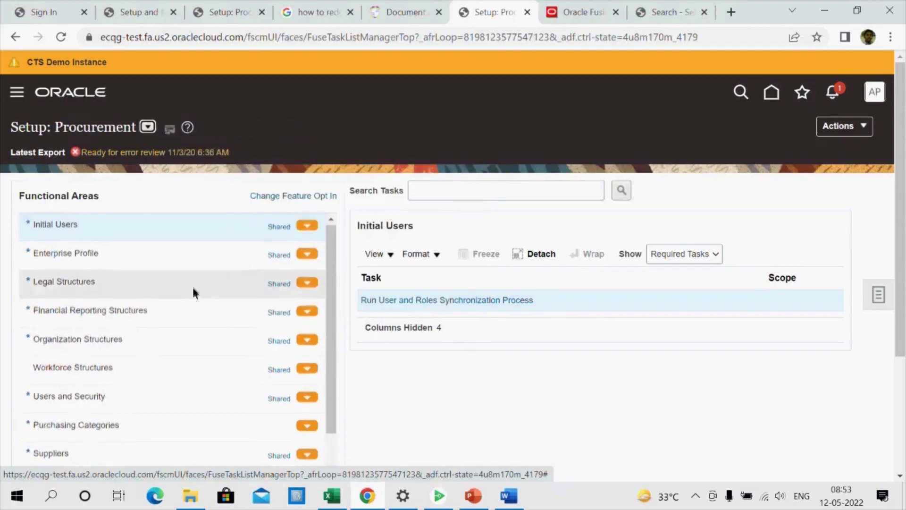
pyautogui.scroll(-5, 192, 288)
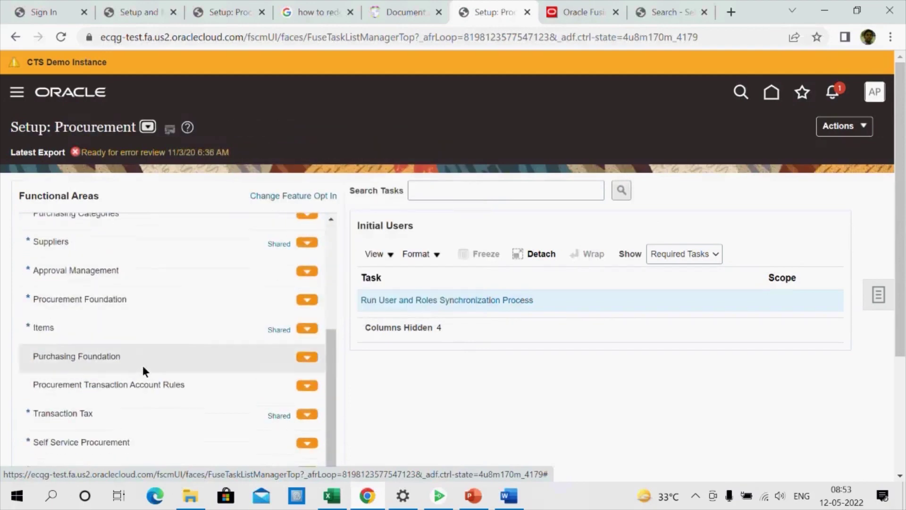
pyautogui.click(148, 279)
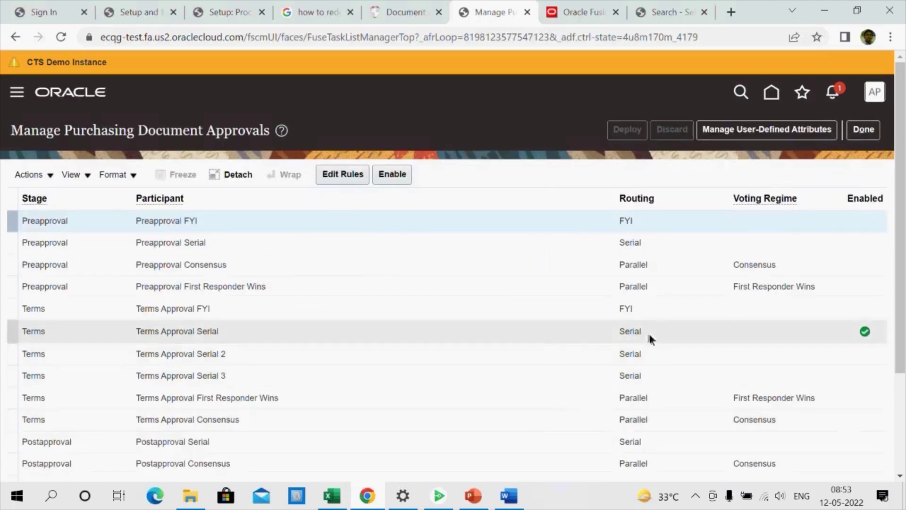
# Enable Terms Approval Serial and open its rules to view the APPS2F rule's action
pyautogui.click(391, 174)
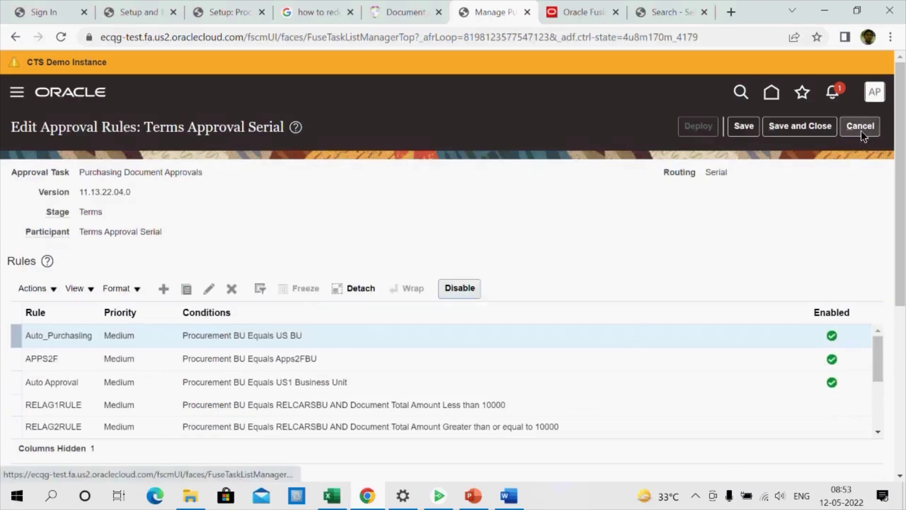
pyautogui.click(860, 127)
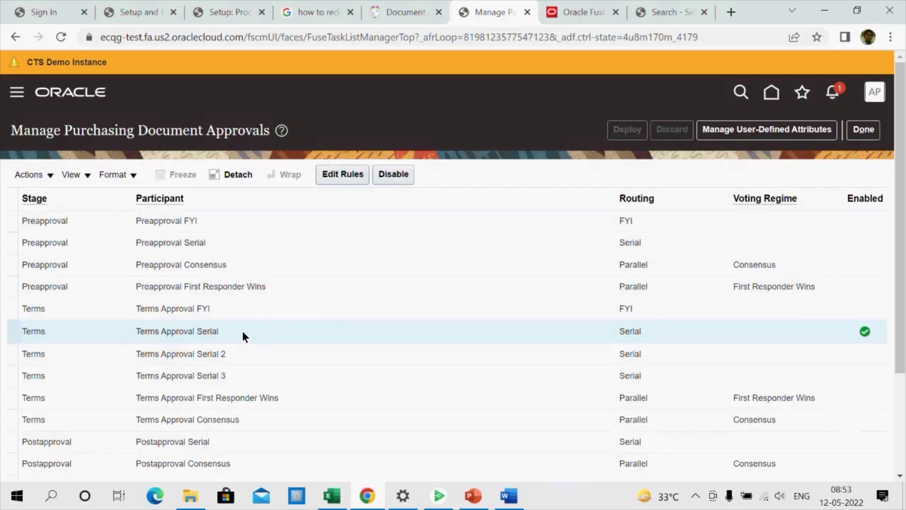
pyautogui.click(338, 175)
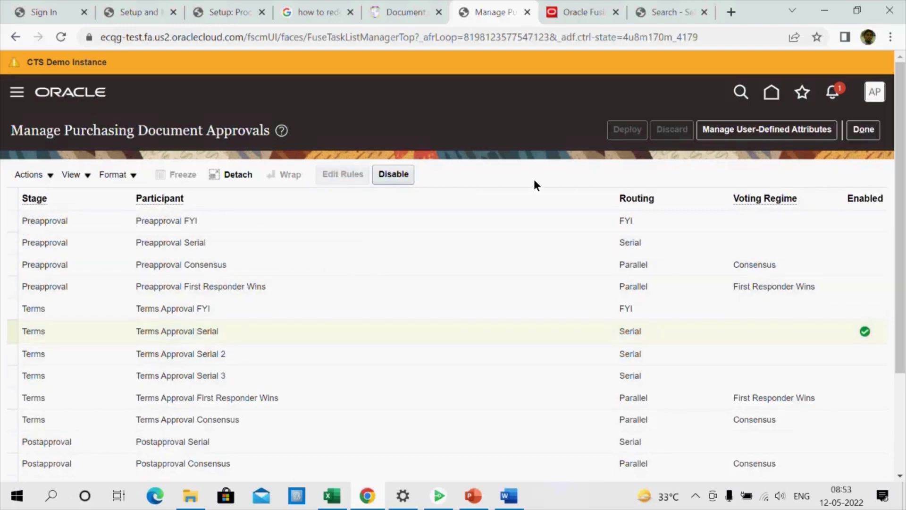
pyautogui.scroll(-3, 446, 236)
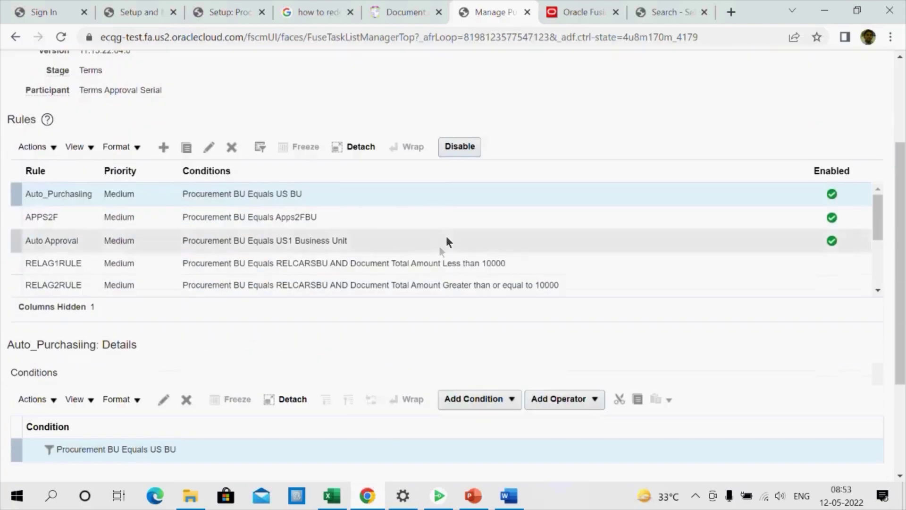
pyautogui.click(343, 222)
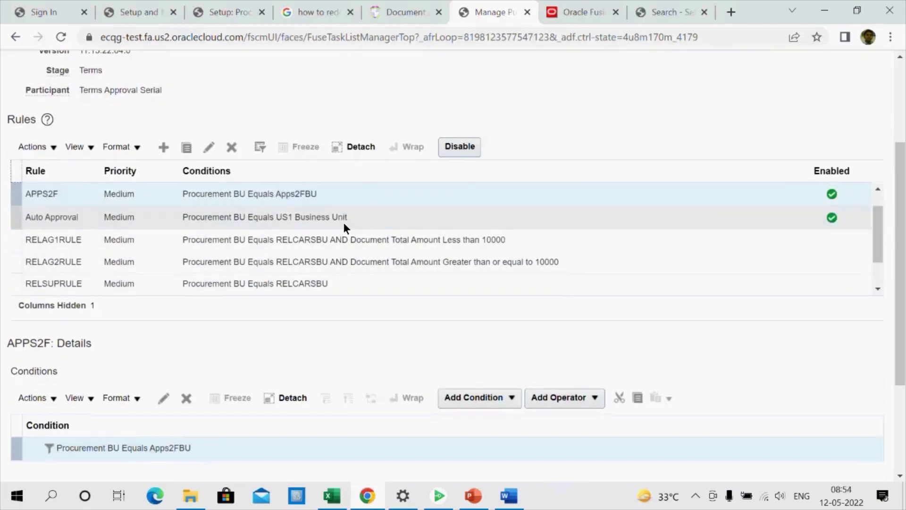
pyautogui.scroll(-3, 424, 299)
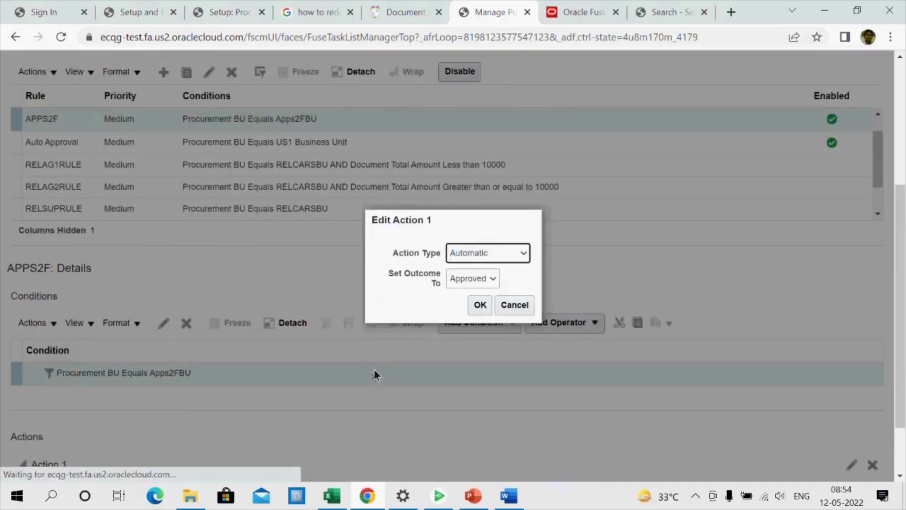
# Set Action 1 to Approval required, Single approver, user type Worker, and search worker APP2F1
pyautogui.click(492, 256)
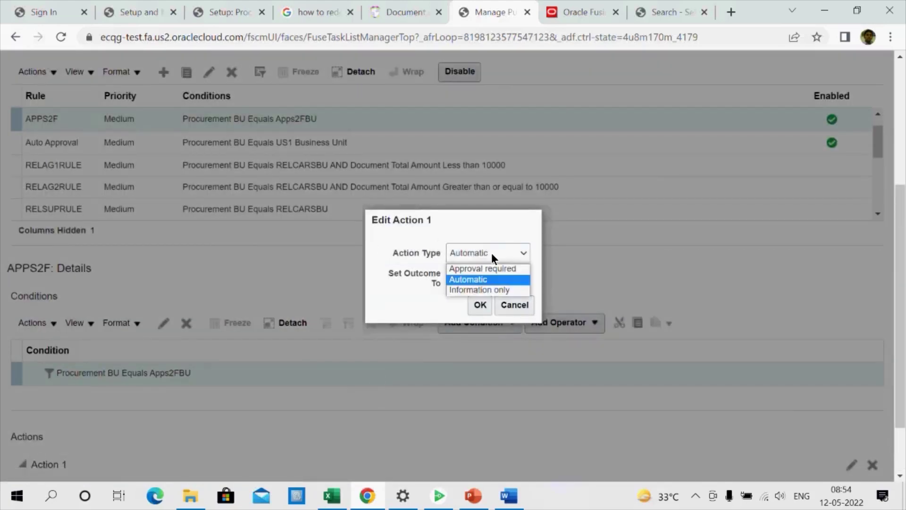
pyautogui.click(488, 268)
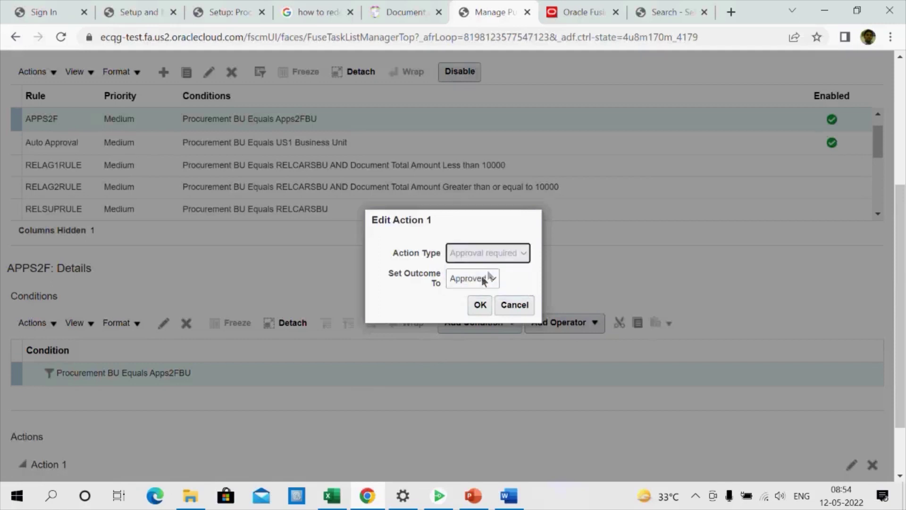
pyautogui.click(425, 253)
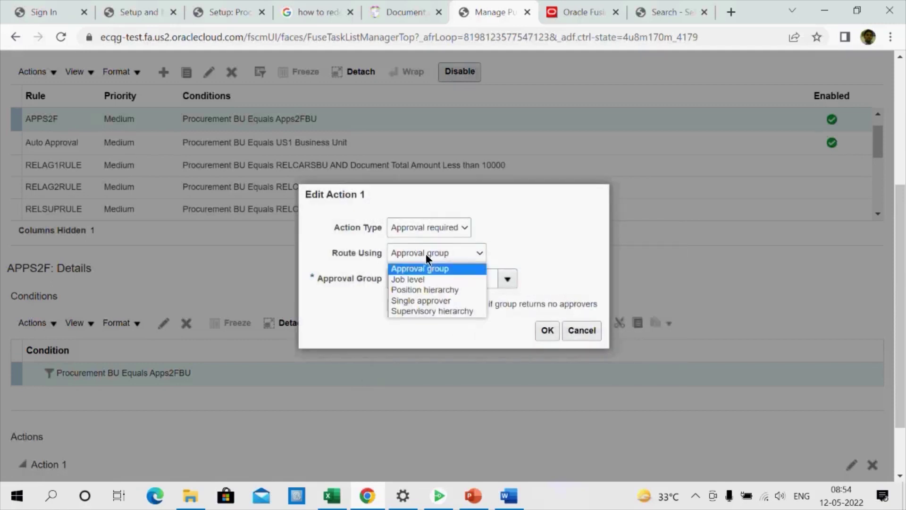
pyautogui.click(438, 301)
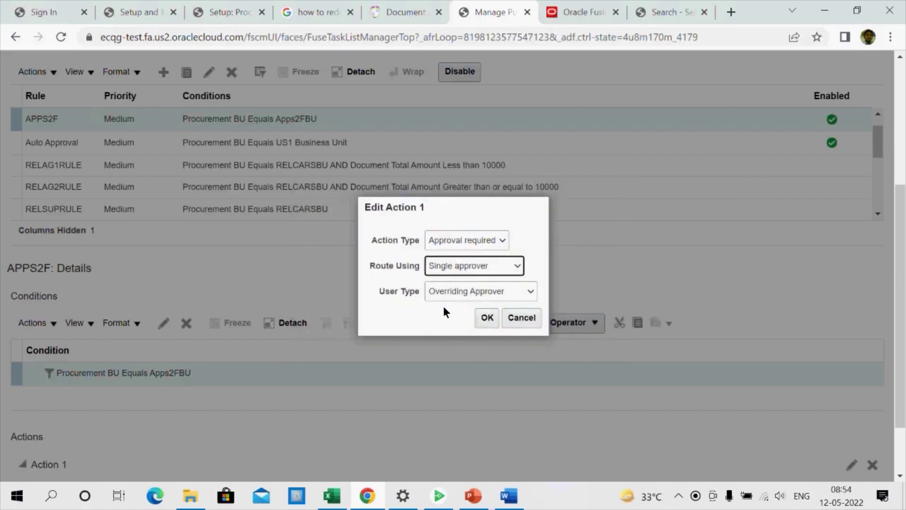
pyautogui.click(461, 292)
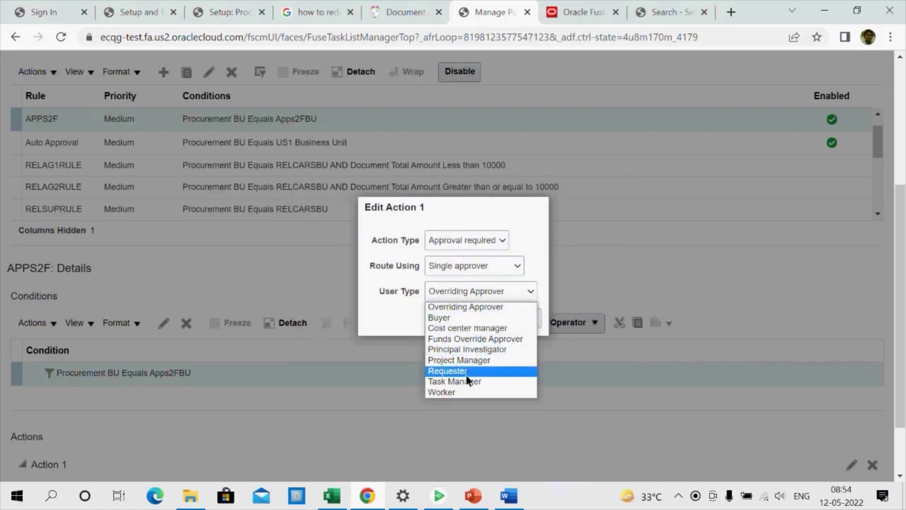
pyautogui.click(461, 392)
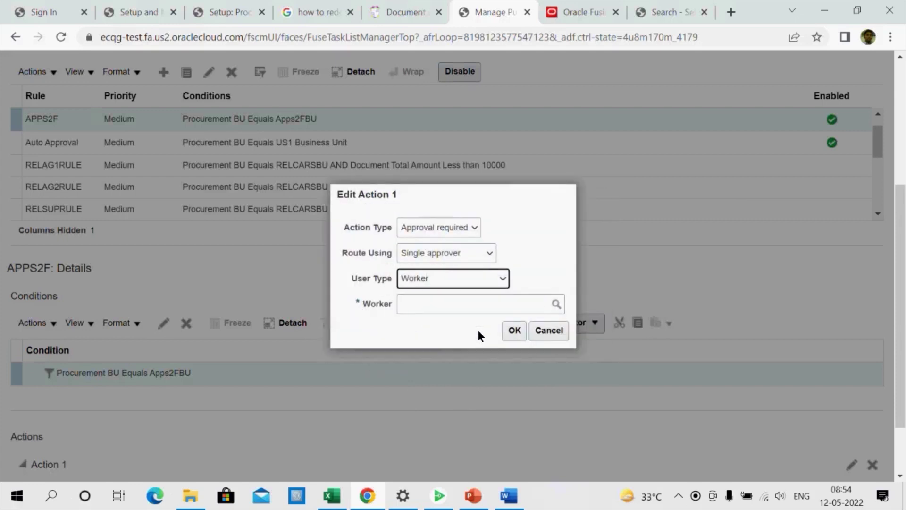
pyautogui.click(457, 306)
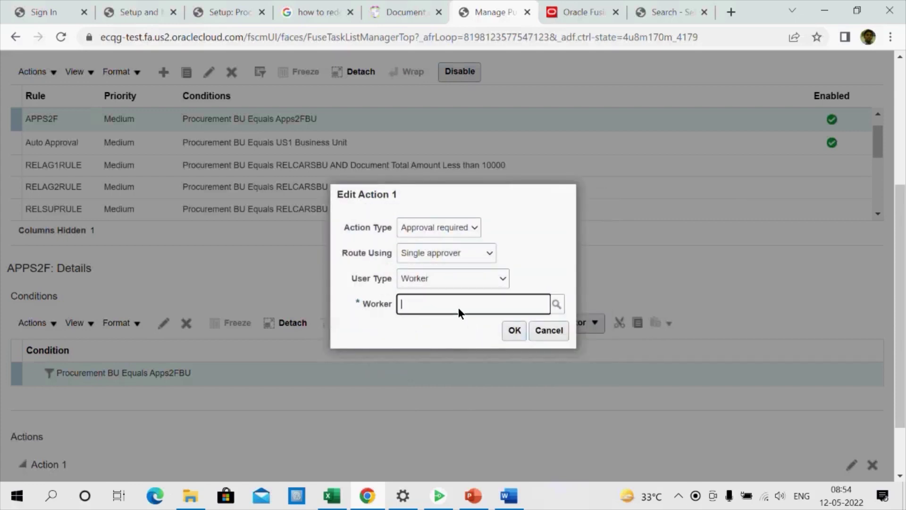
pyautogui.write('APP')
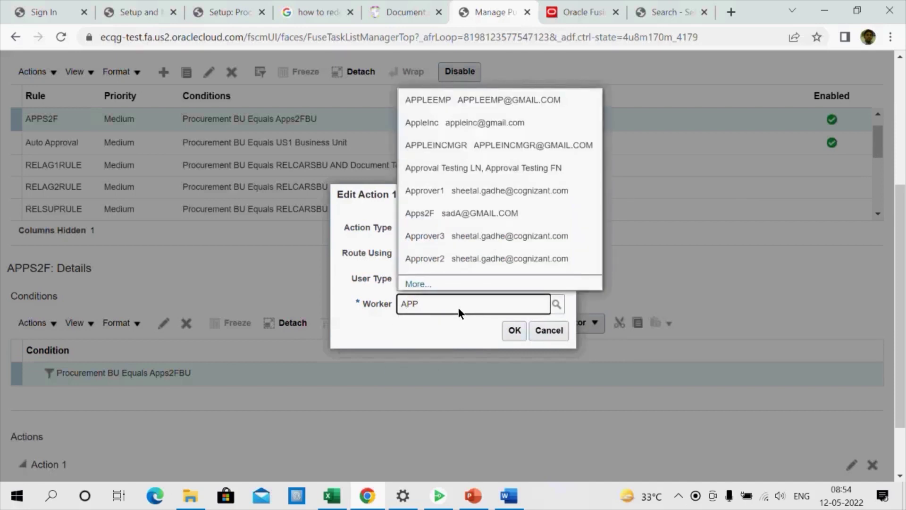
pyautogui.write('2F1')
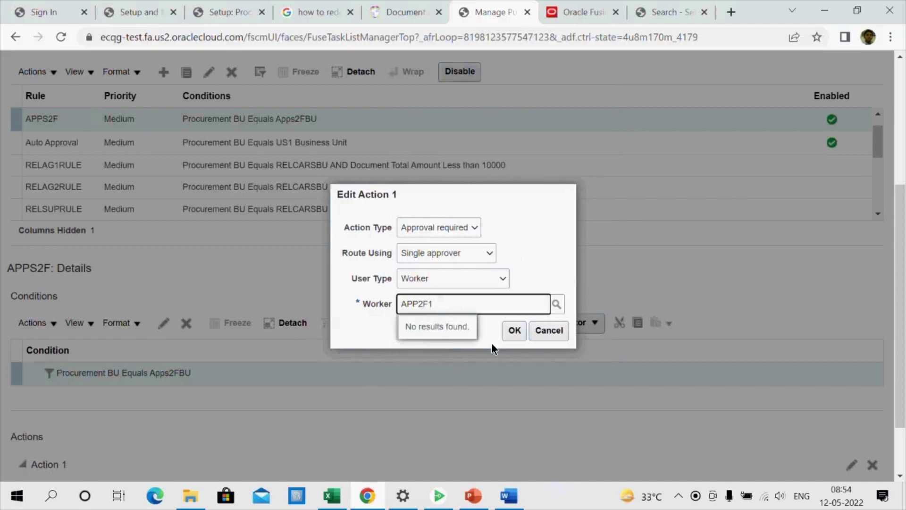
pyautogui.click(580, 9)
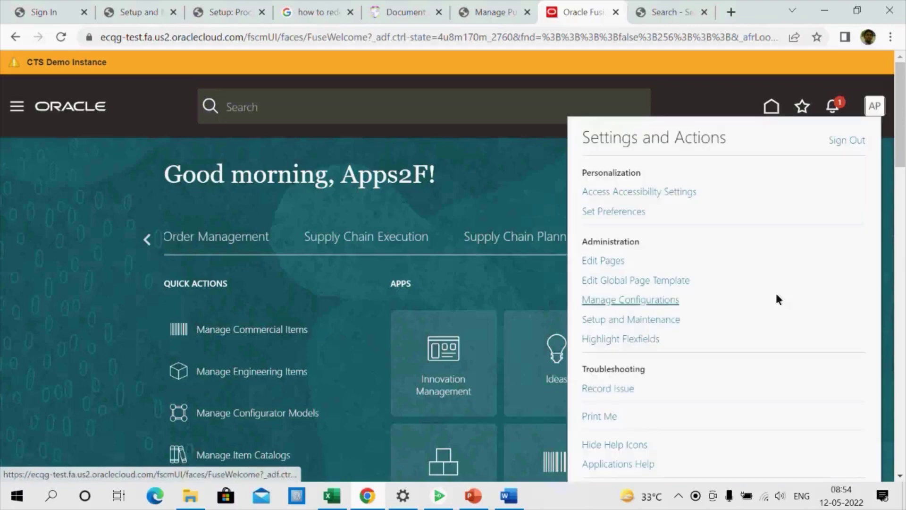
# Search the setup tasks for 'Manage users' and open the Manage Users task
pyautogui.click(651, 320)
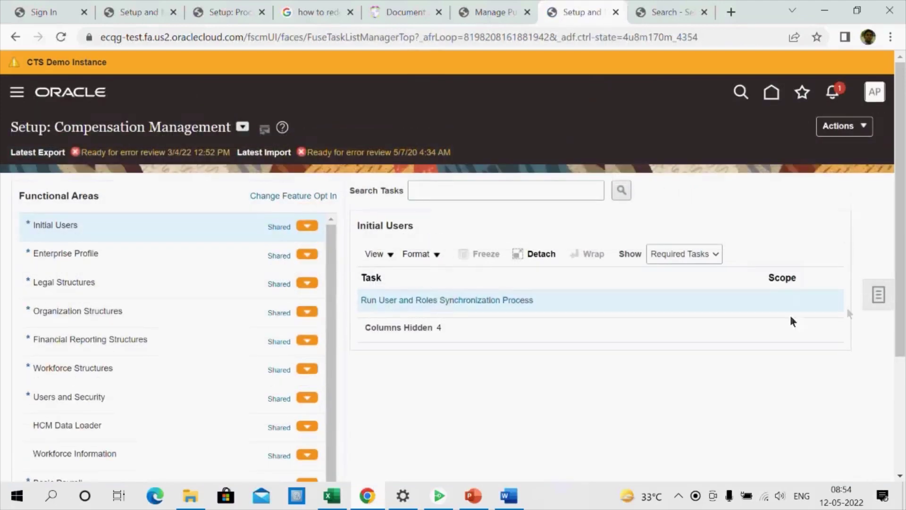
pyautogui.click(877, 295)
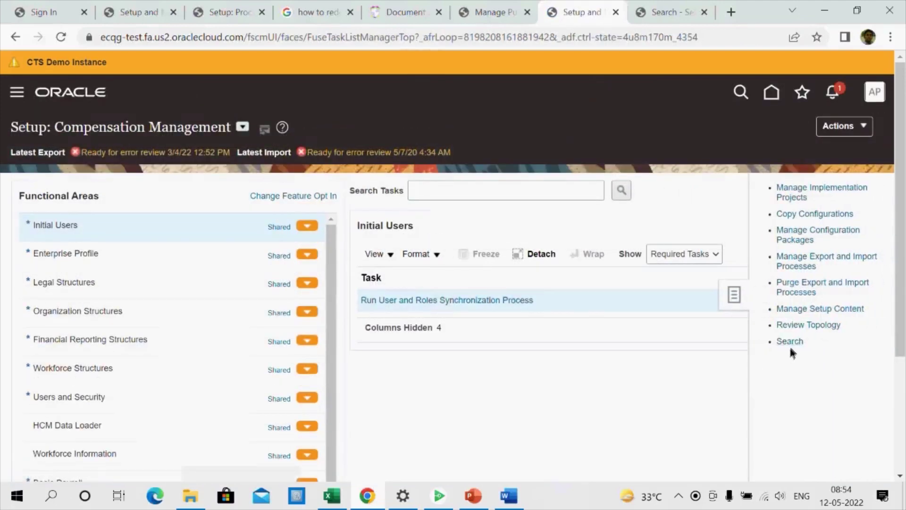
pyautogui.click(789, 341)
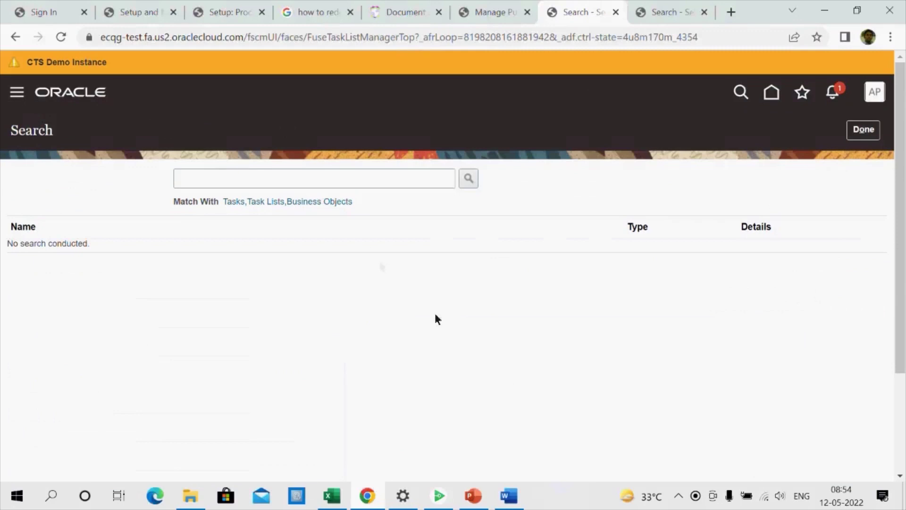
pyautogui.click(326, 178)
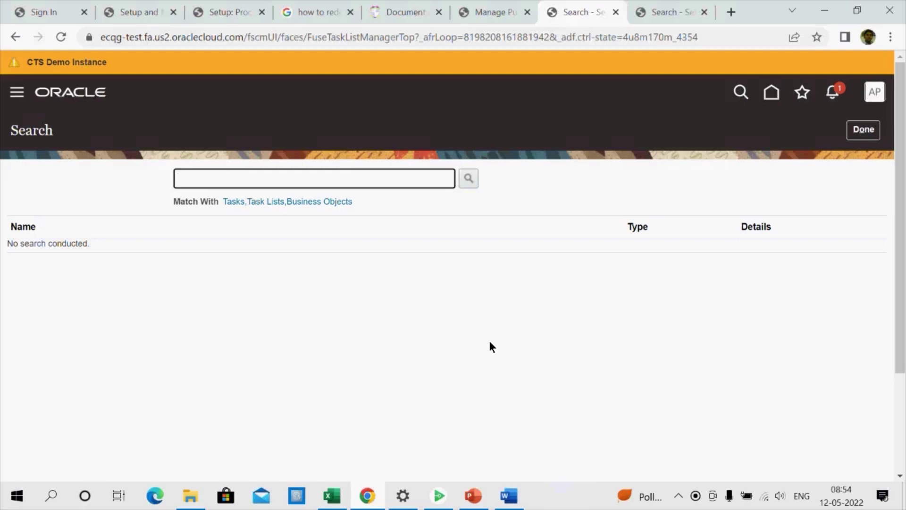
pyautogui.write('Manage users')
pyautogui.press('Return')
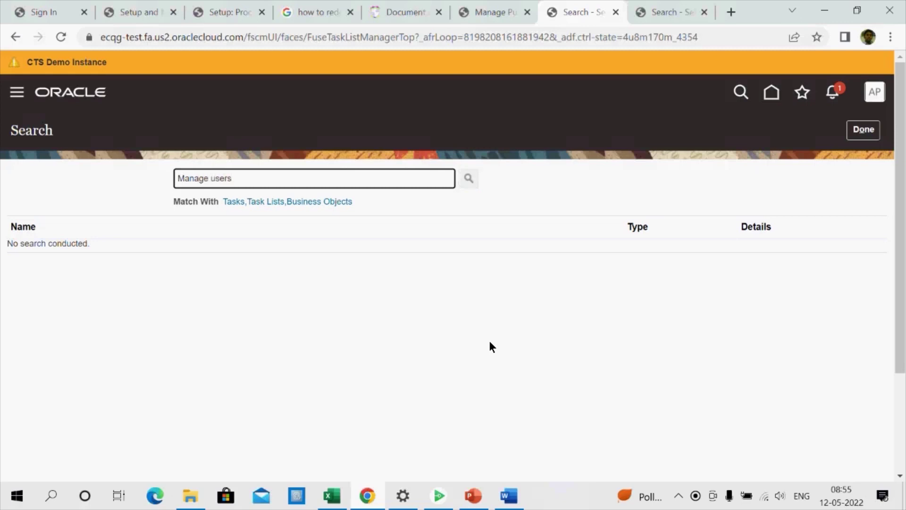
pyautogui.click(48, 249)
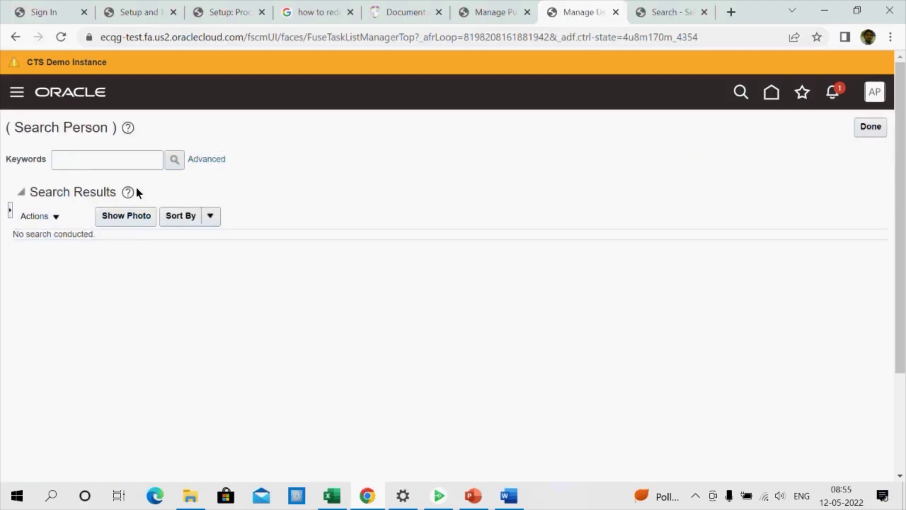
# Abandon the keyword person search, close it, and reopen the Manage Users task
pyautogui.click(118, 161)
pyautogui.write('APP')
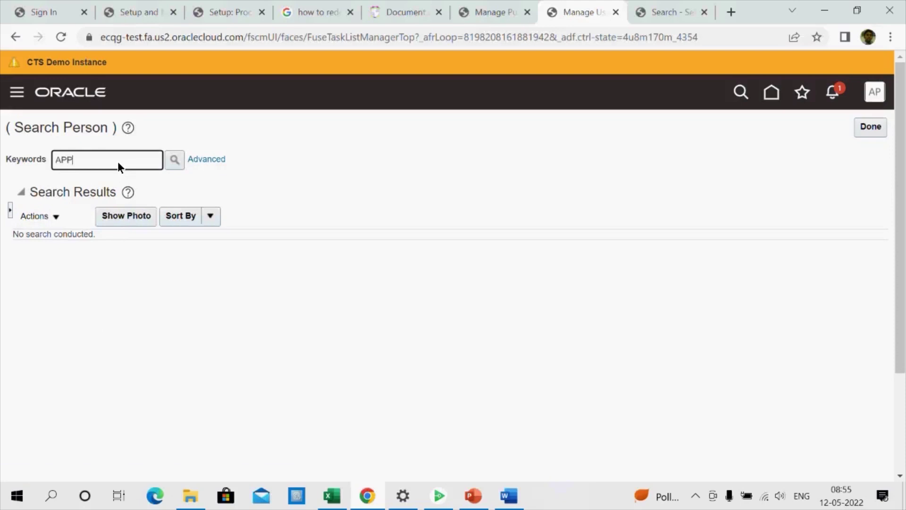
pyautogui.write('L')
pyautogui.press('BackSpace')
pyautogui.press('BackSpace')
pyautogui.press('BackSpace')
pyautogui.press('BackSpace')
pyautogui.click(38, 221)
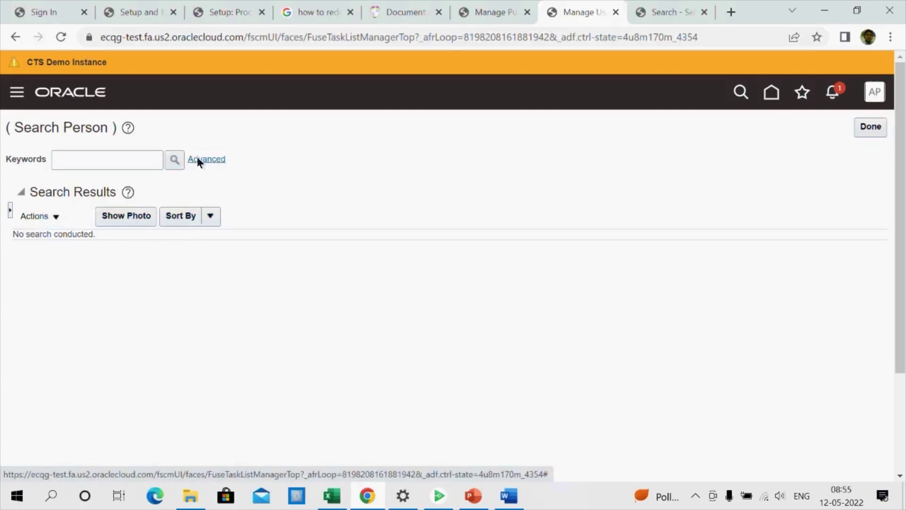
pyautogui.click(96, 157)
pyautogui.click(871, 129)
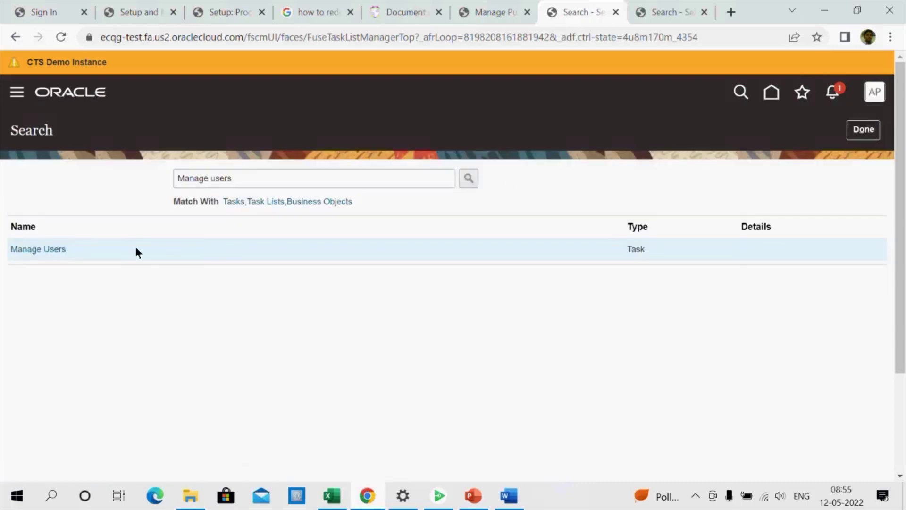
pyautogui.click(56, 248)
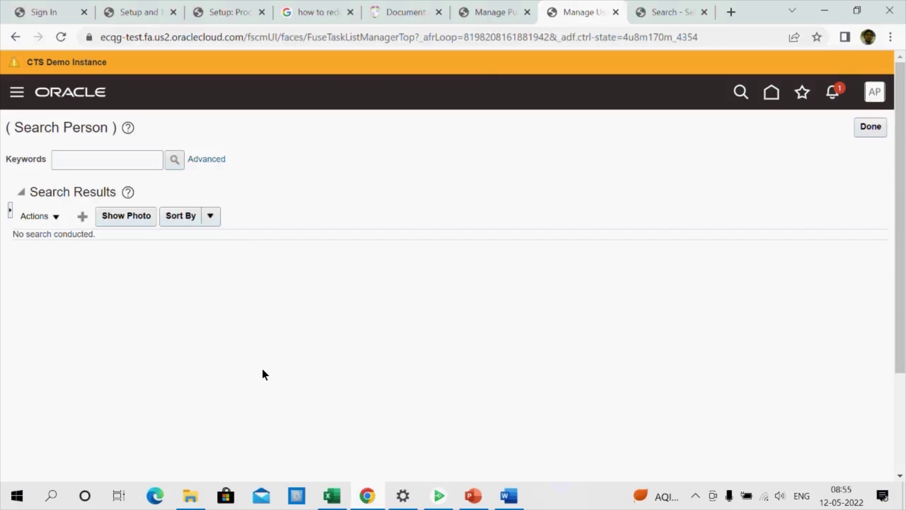
pyautogui.click(177, 217)
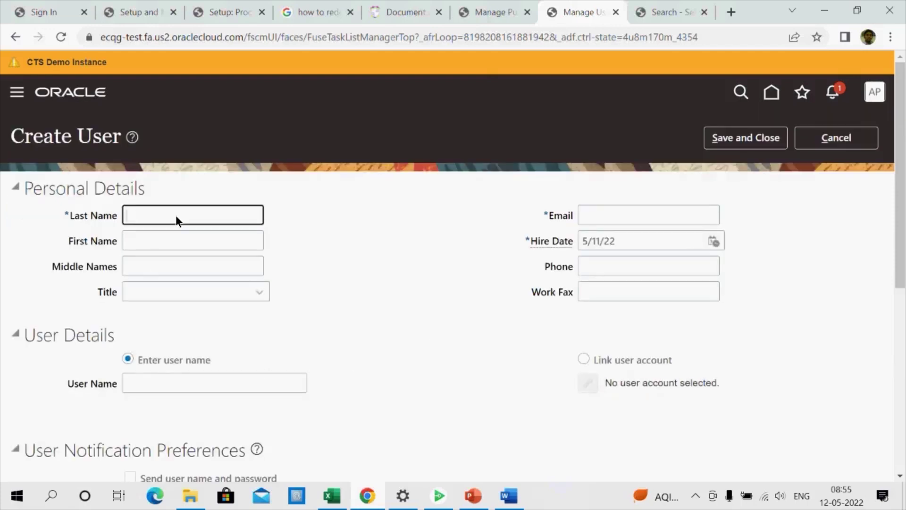
pyautogui.hotkey('ctrl', 'a')
pyautogui.hotkey('ctrl', 'c')
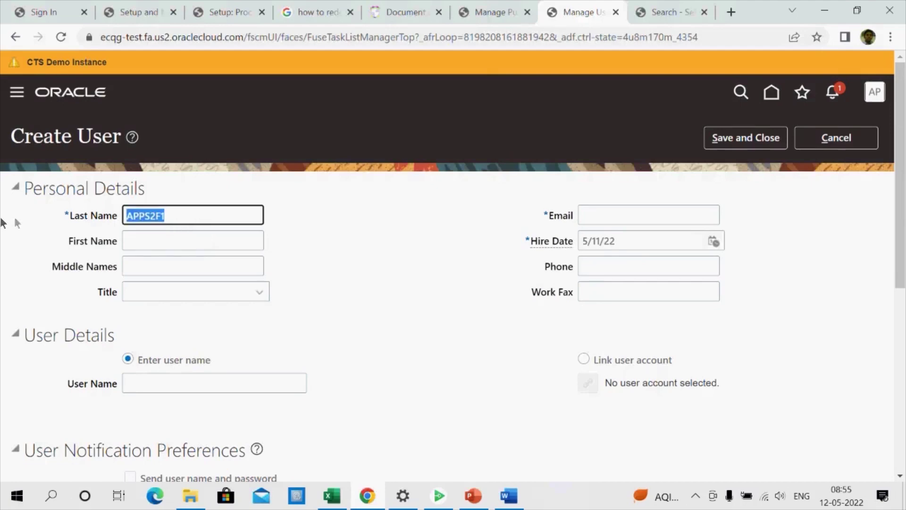
pyautogui.click(623, 216)
pyautogui.hotkey('ctrl', 'v')
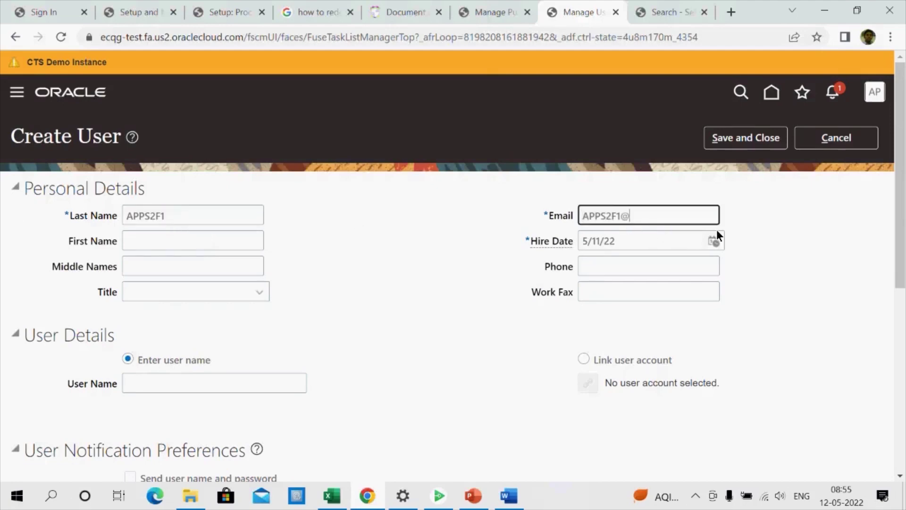
pyautogui.press('Tab')
pyautogui.scroll(-2, 684, 323)
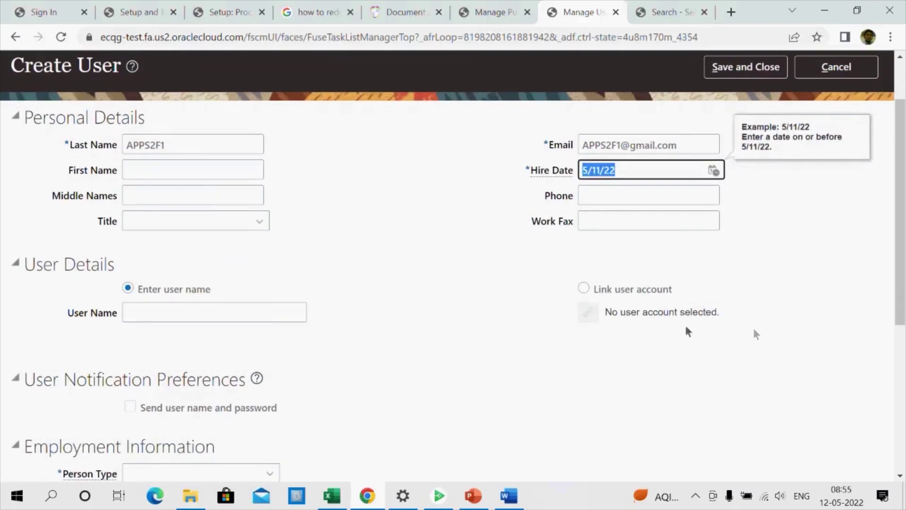
pyautogui.click(583, 287)
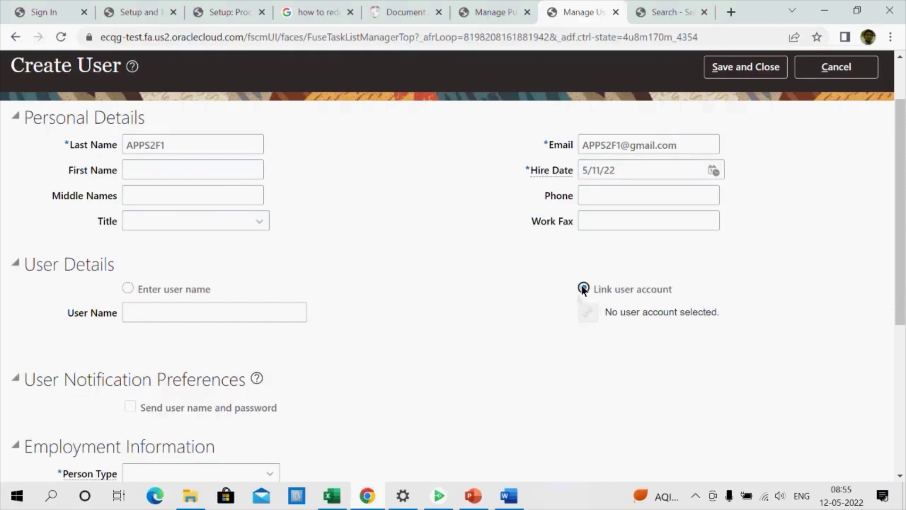
pyautogui.click(588, 311)
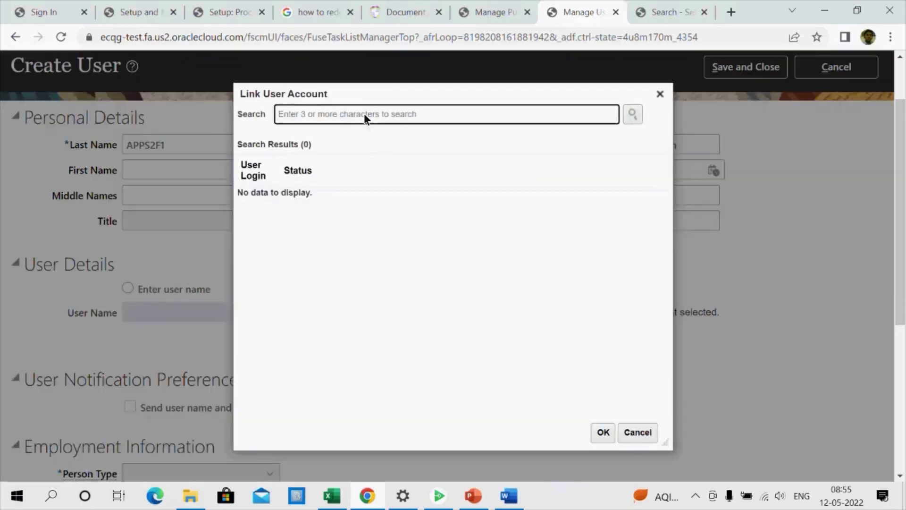
pyautogui.hotkey('ctrl', 'v')
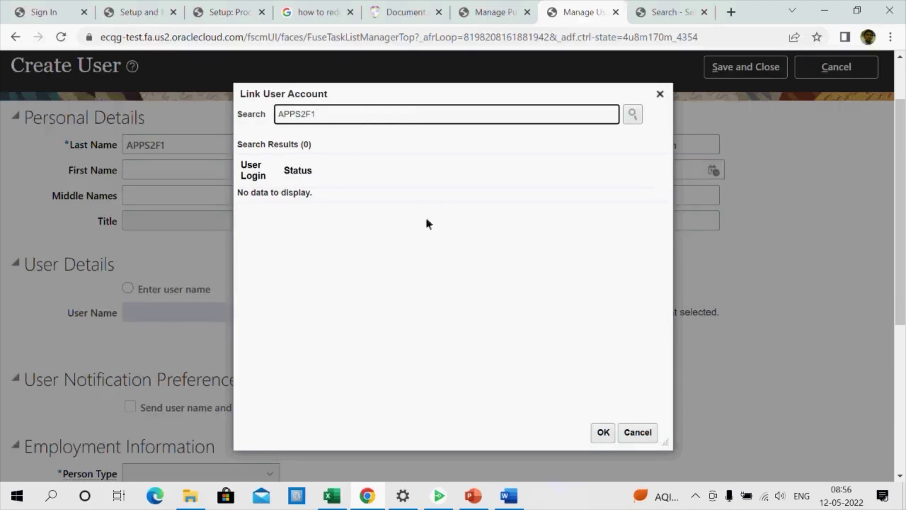
pyautogui.click(632, 115)
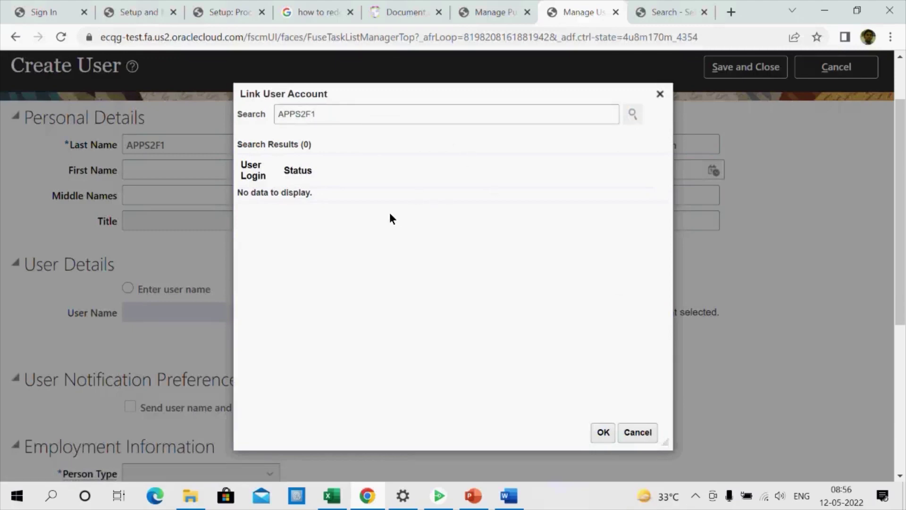
pyautogui.click(603, 432)
pyautogui.scroll(-3, 210, 372)
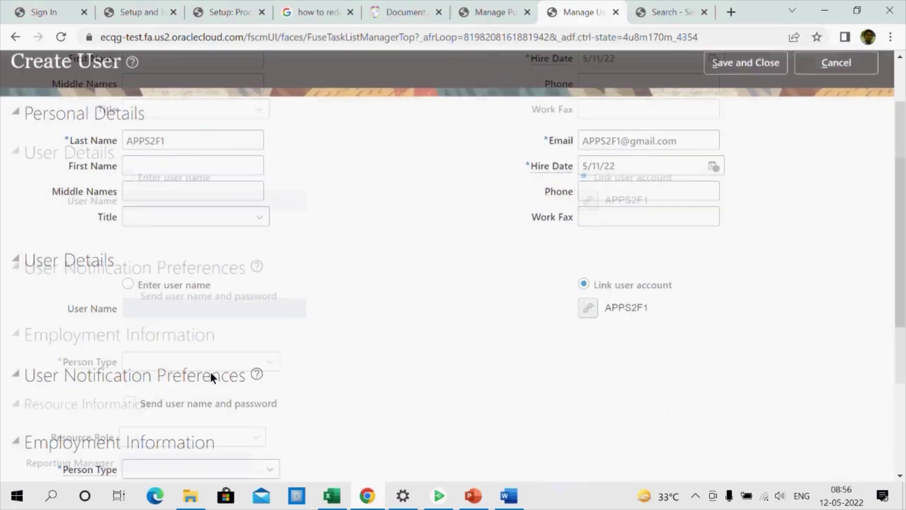
# Set the person type to Employee
pyautogui.click(179, 333)
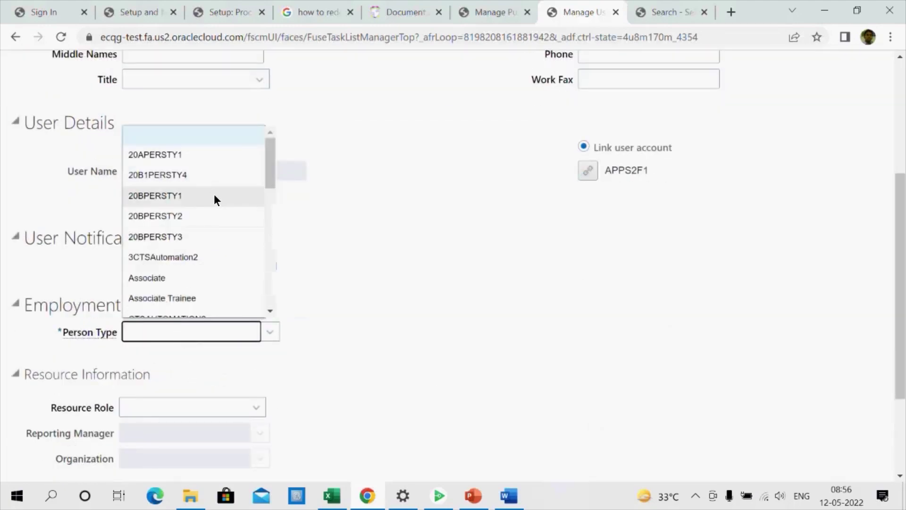
pyautogui.press('e')
pyautogui.press('e')
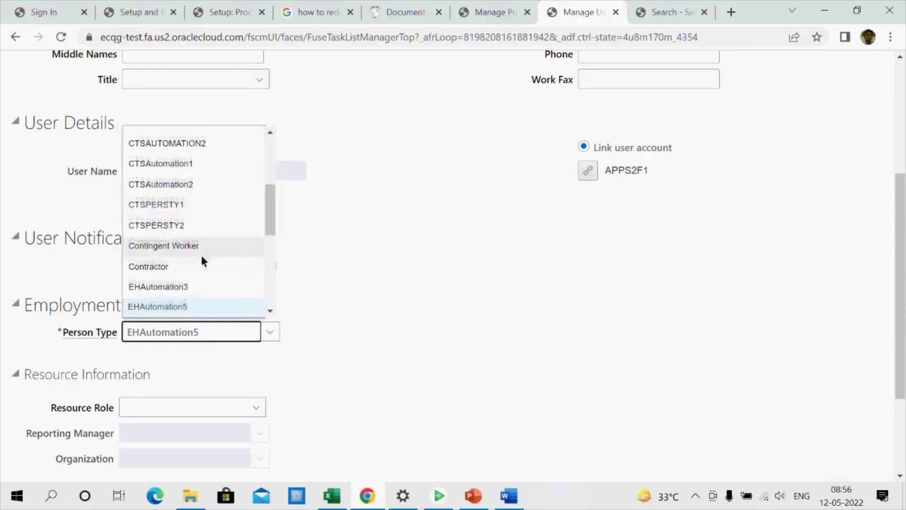
pyautogui.click(194, 275)
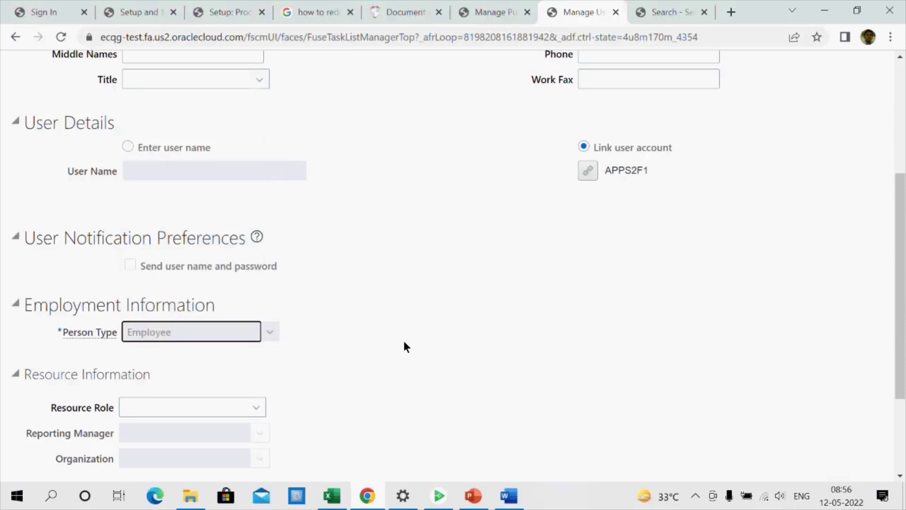
# Copy 30Vision America from the Excel notes workbook for the Legal Employer field
pyautogui.scroll(-1, 404, 340)
pyautogui.click(174, 295)
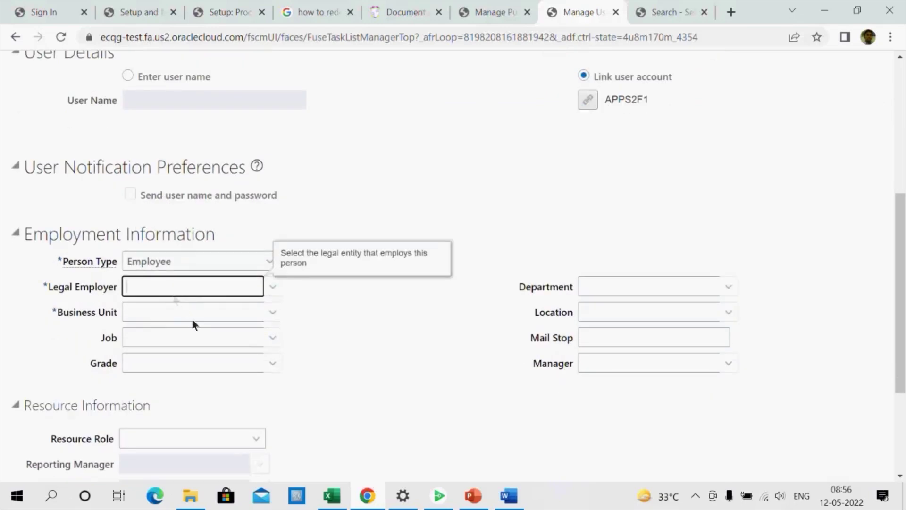
pyautogui.click(332, 495)
pyautogui.scroll(8, 219, 420)
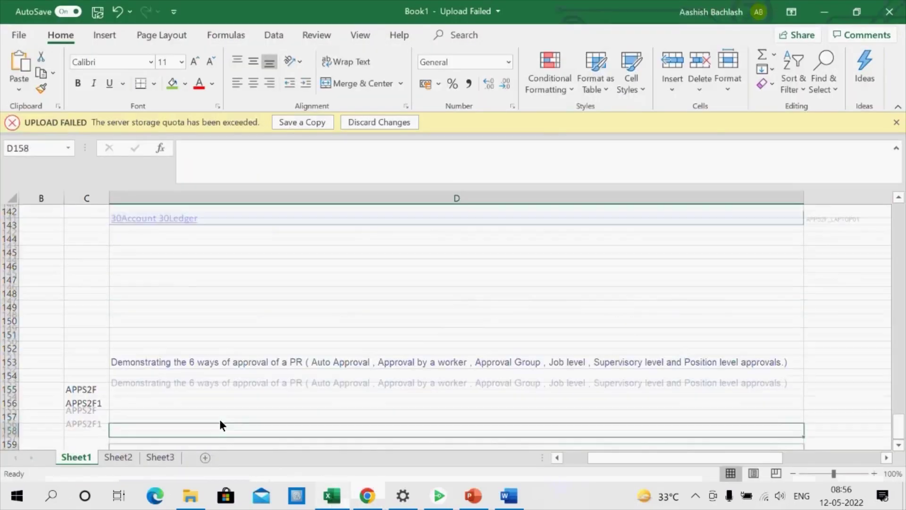
pyautogui.click(182, 336)
pyautogui.hotkey('ctrl', 'c')
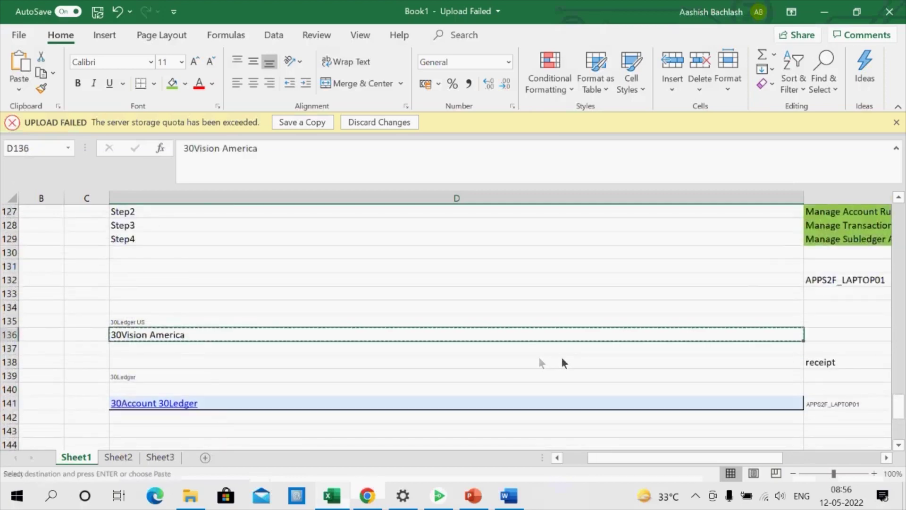
pyautogui.hotkey('alt', 'Tab')
# Paste 30Vision America as legal employer and choose Apps2FBU as the business unit
pyautogui.hotkey('ctrl', 'v')
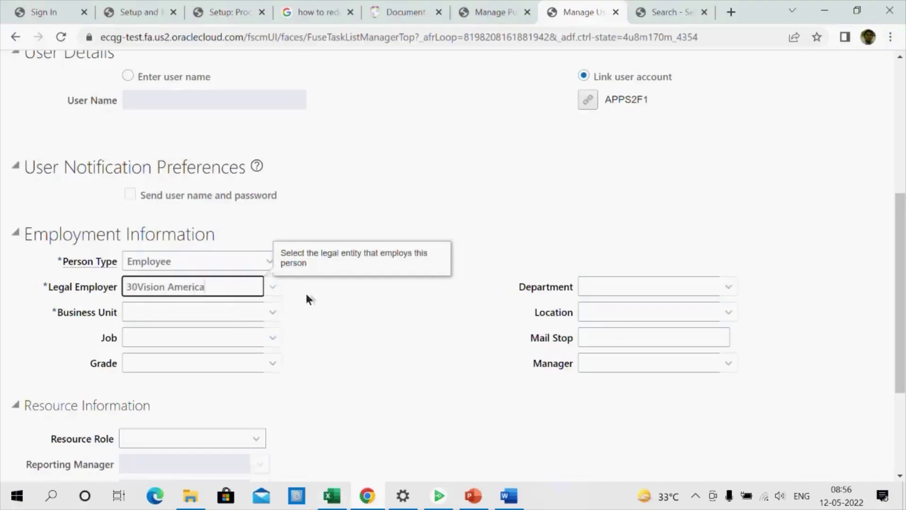
pyautogui.press('Tab')
pyautogui.write('A')
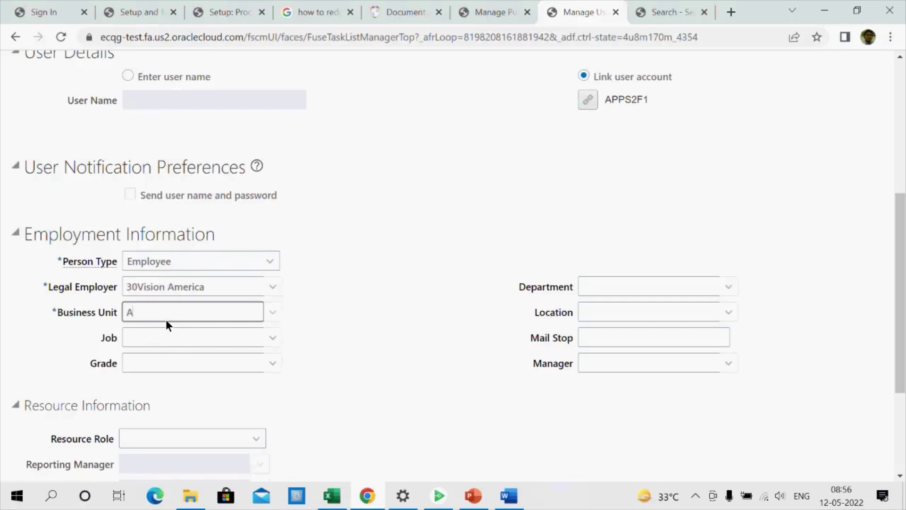
pyautogui.click(173, 315)
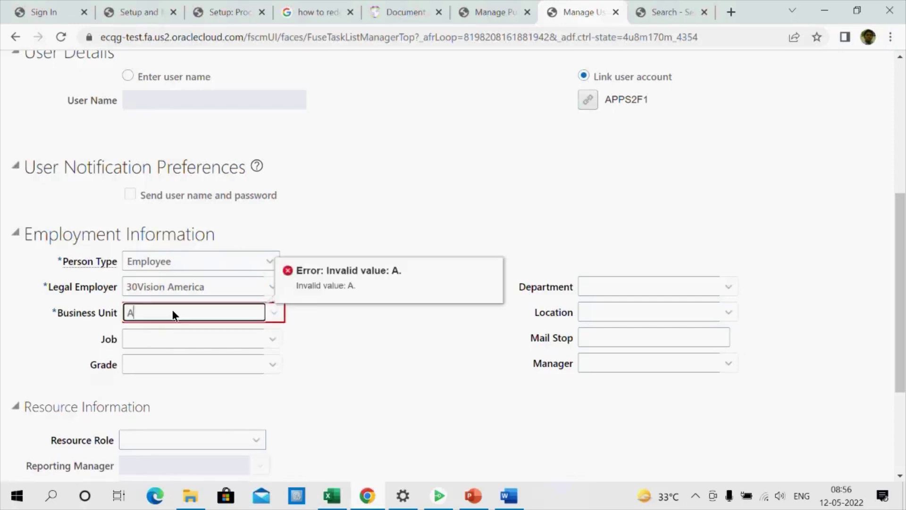
pyautogui.write('PPS')
pyautogui.press('Tab')
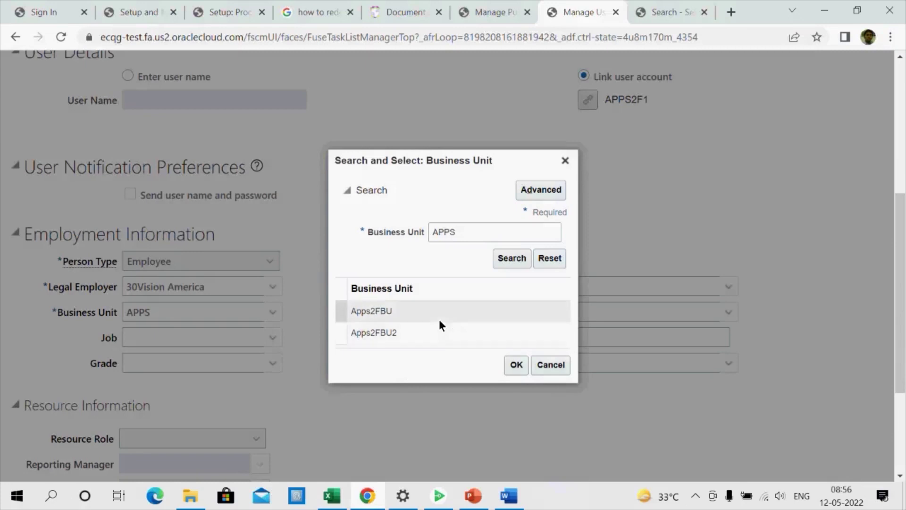
pyautogui.click(440, 320)
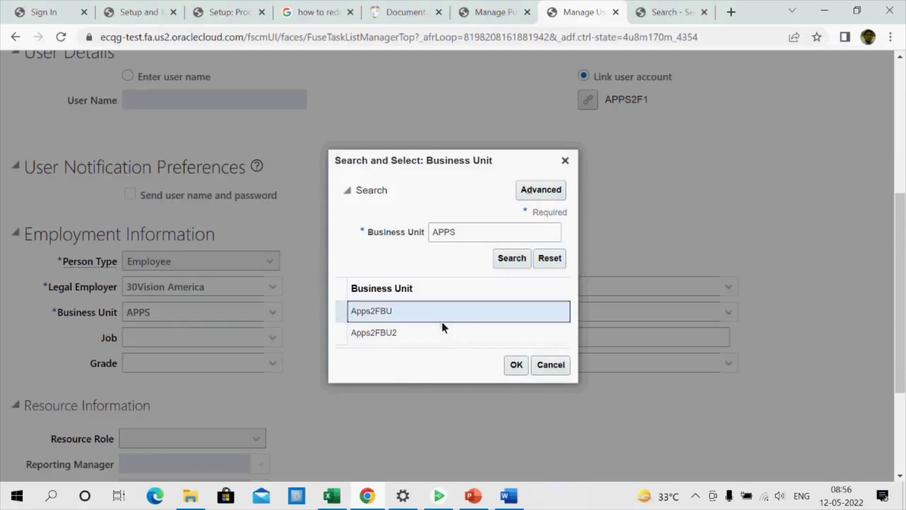
pyautogui.click(508, 366)
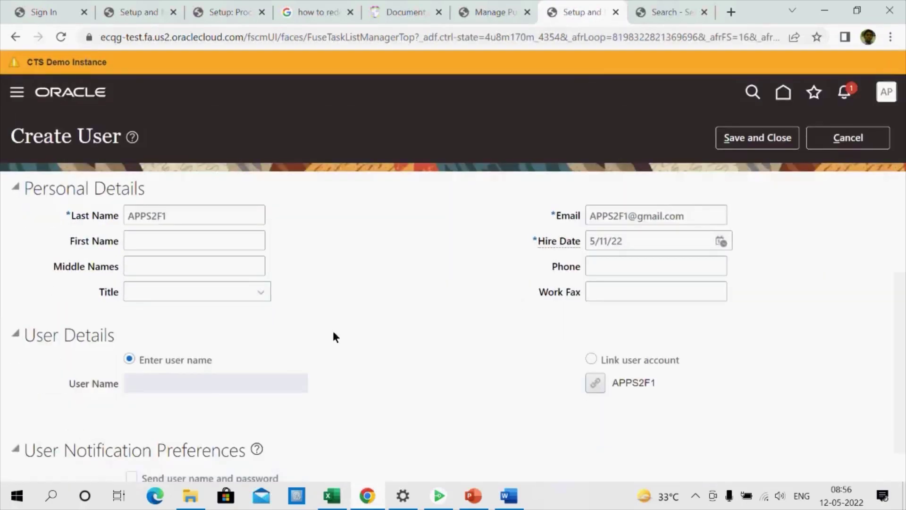
# Re-enter APPS as the business unit and list the Apps2FBU and Apps2FBU2 options
pyautogui.scroll(-4, 413, 278)
pyautogui.scroll(-2, 413, 278)
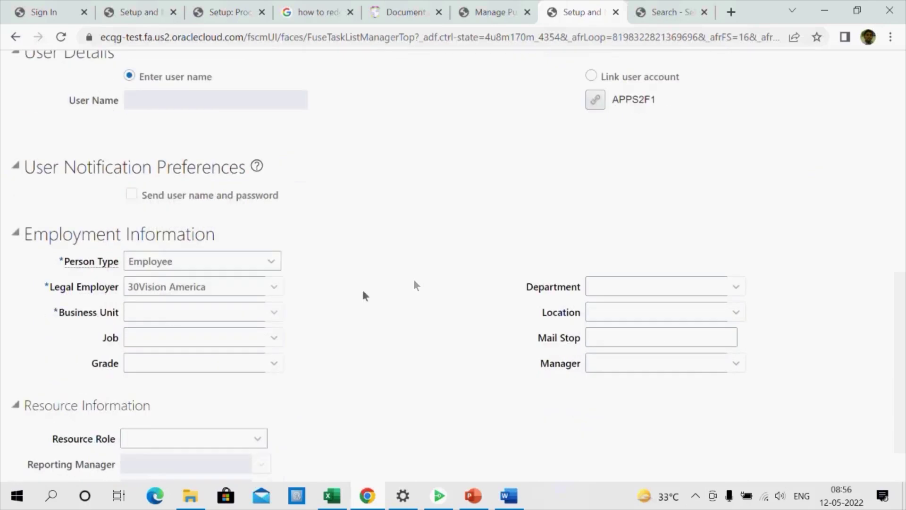
pyautogui.click(156, 320)
pyautogui.write('APPS')
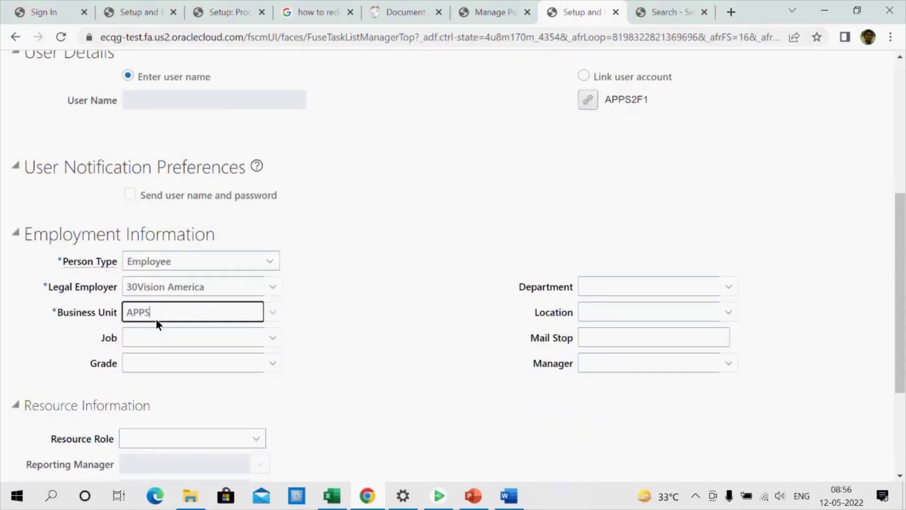
pyautogui.press('Tab')
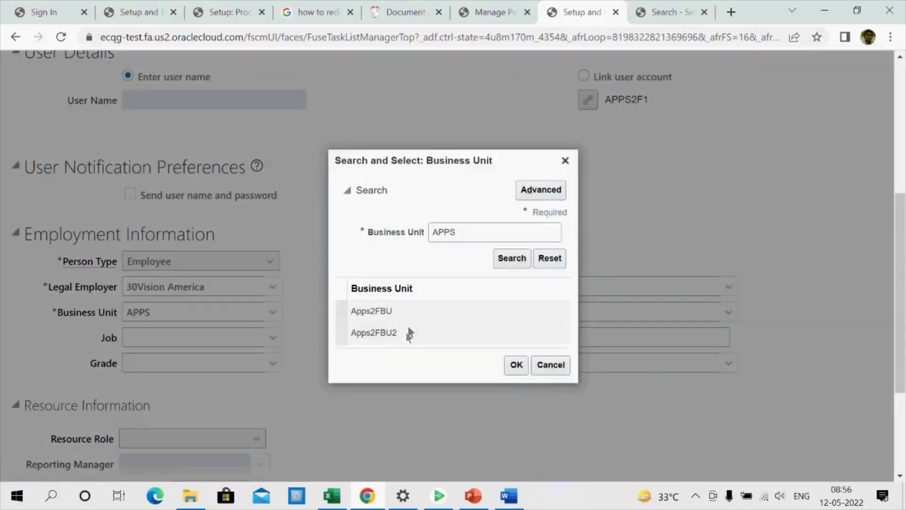
pyautogui.click(516, 365)
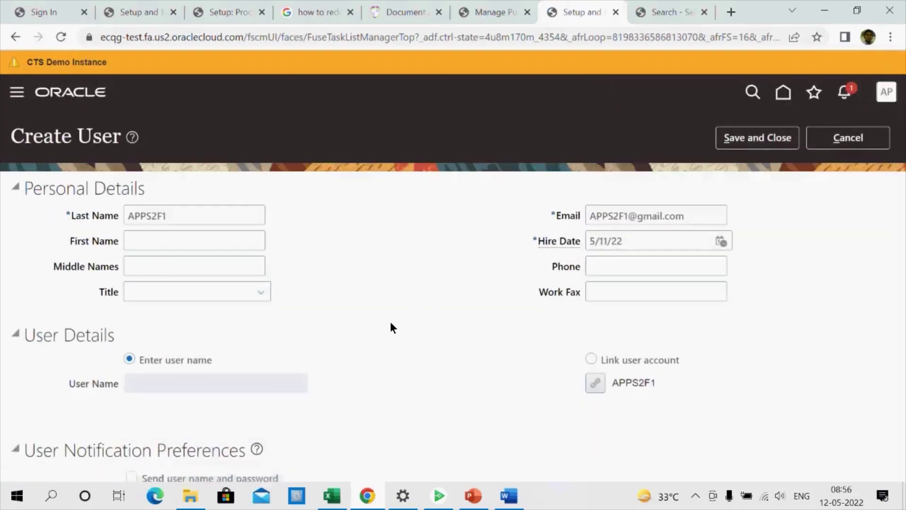
pyautogui.scroll(-5, 390, 326)
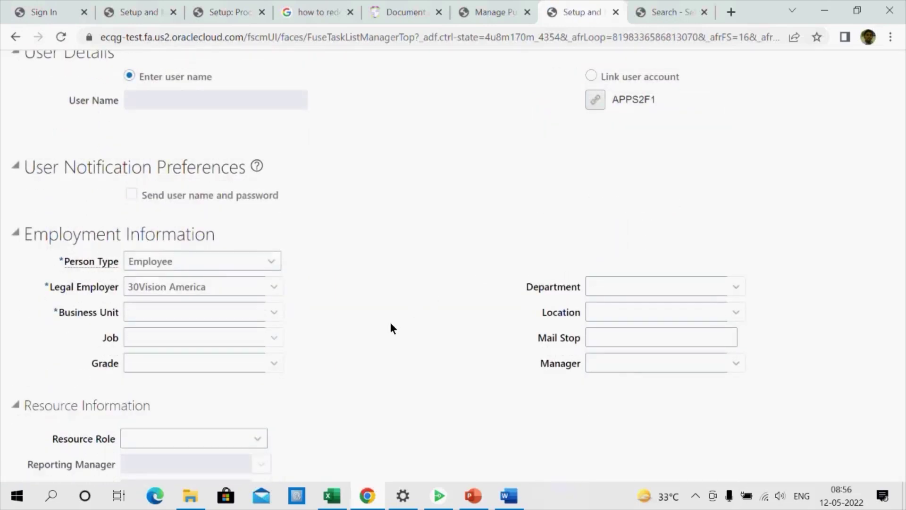
pyautogui.click(274, 311)
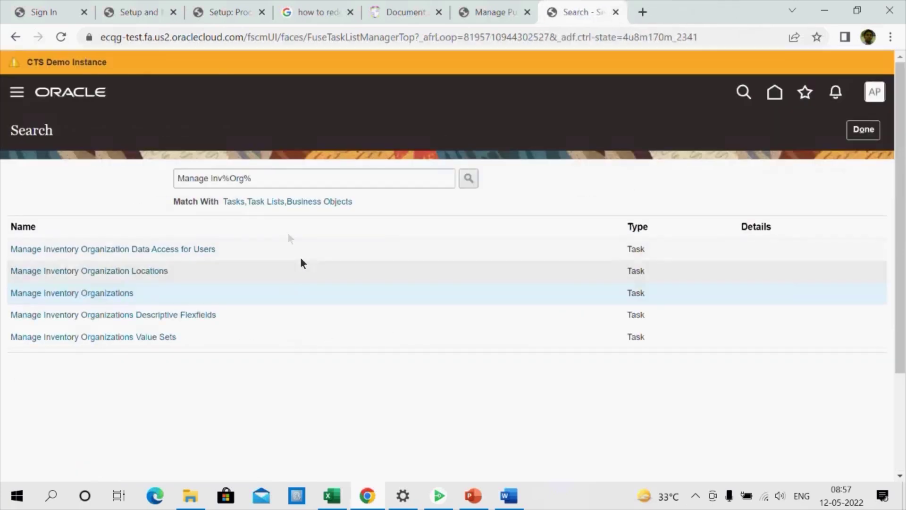
# Search the setup tasks for Manage Users and open that task
pyautogui.moveTo(310, 183); pyautogui.dragTo(2, 182)
pyautogui.write('Manage Us')
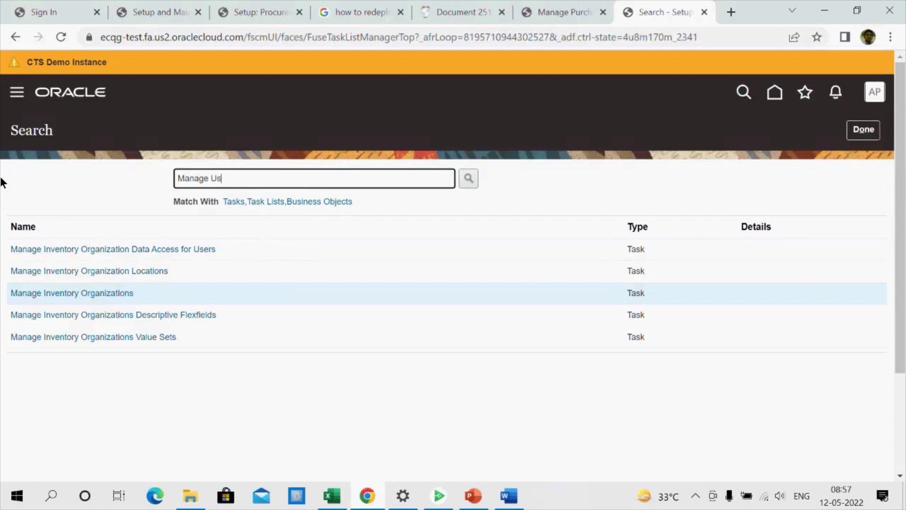
pyautogui.write('ers')
pyautogui.click(465, 178)
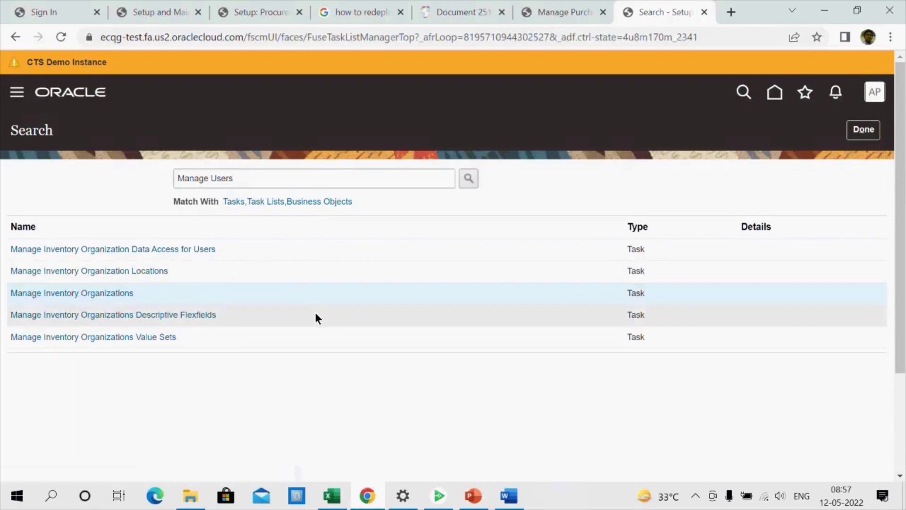
pyautogui.click(260, 178)
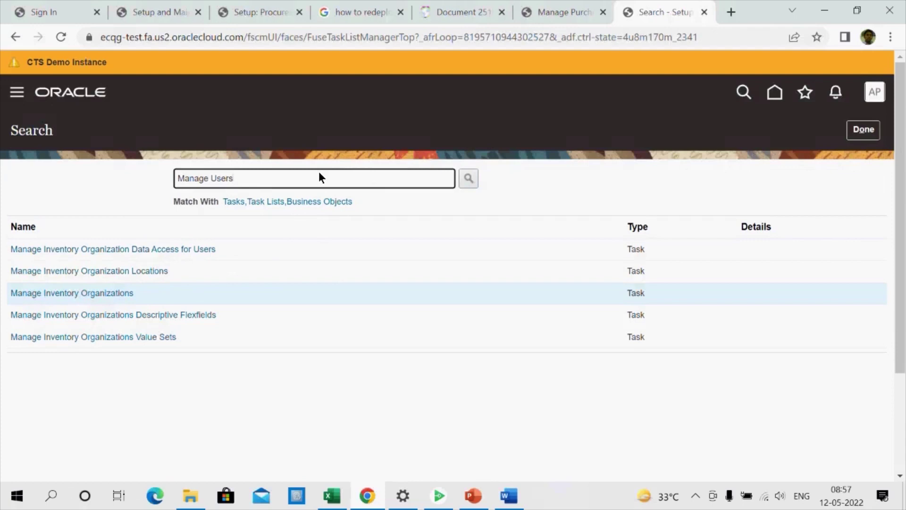
pyautogui.press('BackSpace')
pyautogui.press('BackSpace')
pyautogui.press('BackSpace')
pyautogui.press('BackSpace')
pyautogui.write('ser')
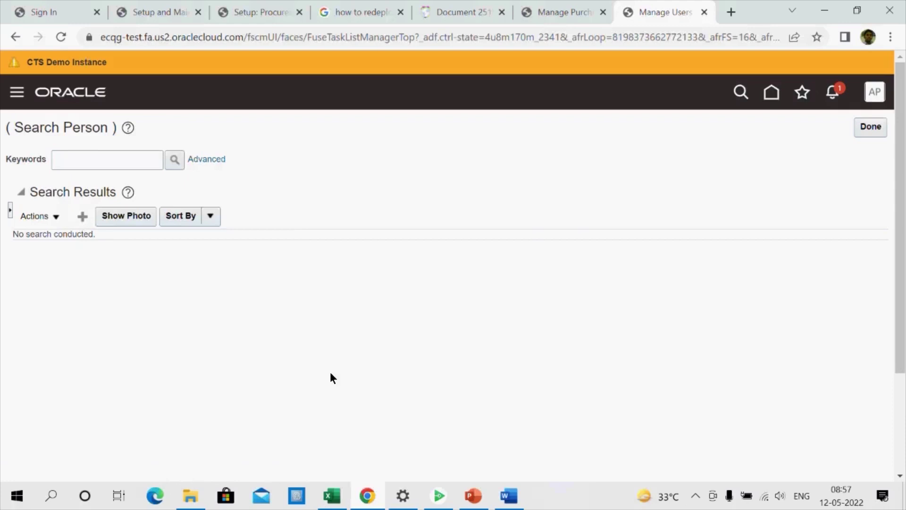
pyautogui.click(217, 220)
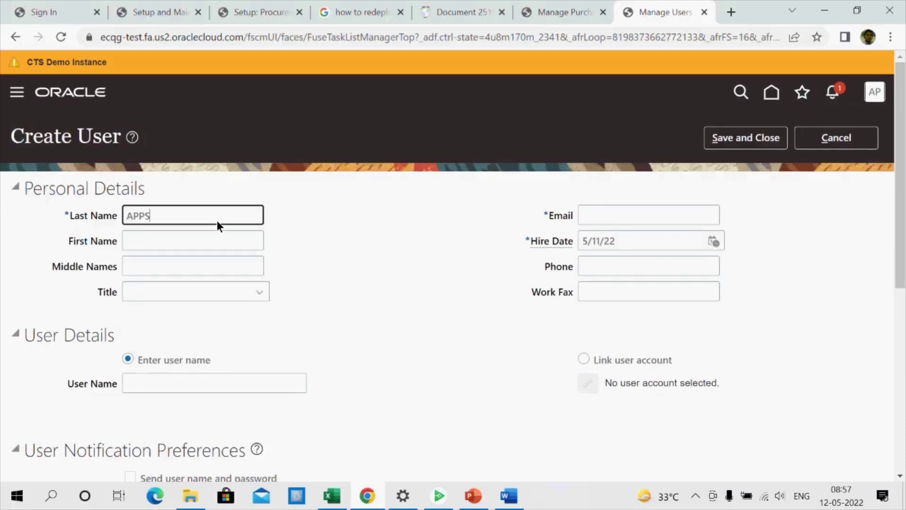
pyautogui.moveTo(212, 222); pyautogui.dragTo(8, 227)
pyautogui.click(621, 221)
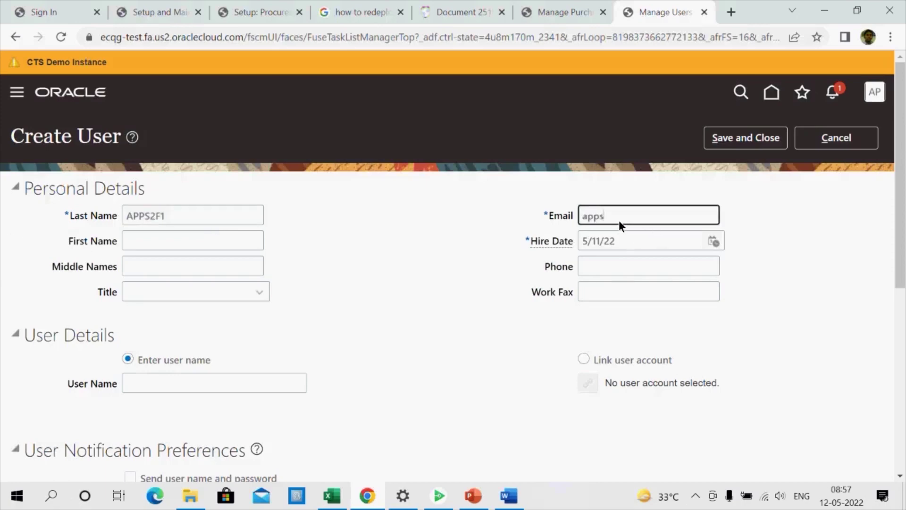
pyautogui.press('Tab')
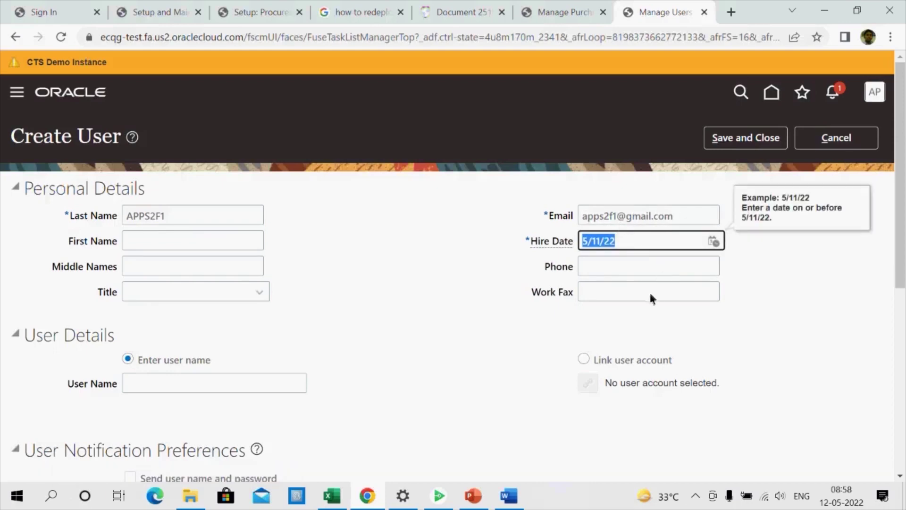
pyautogui.click(584, 359)
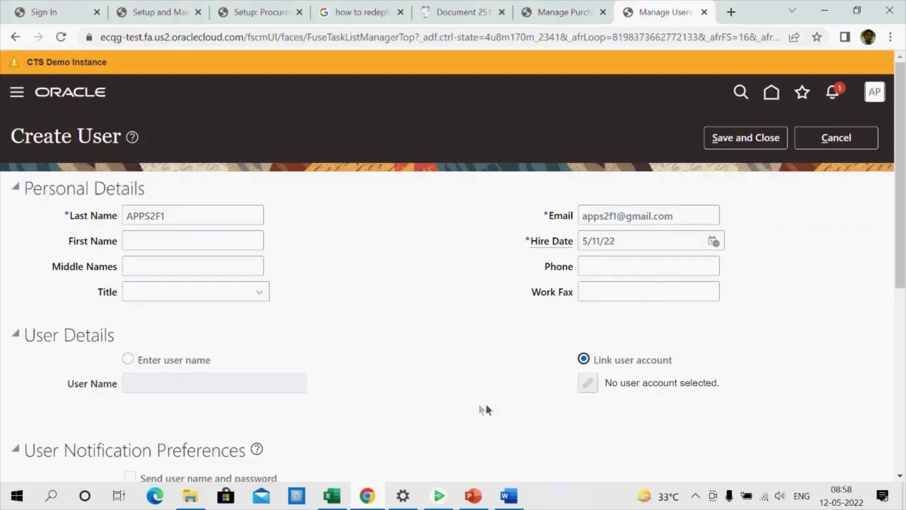
pyautogui.click(588, 382)
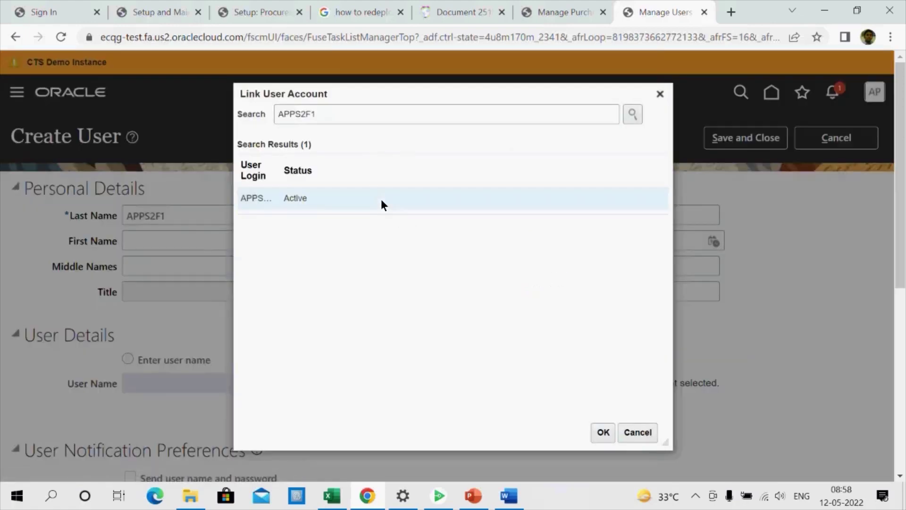
pyautogui.click(603, 432)
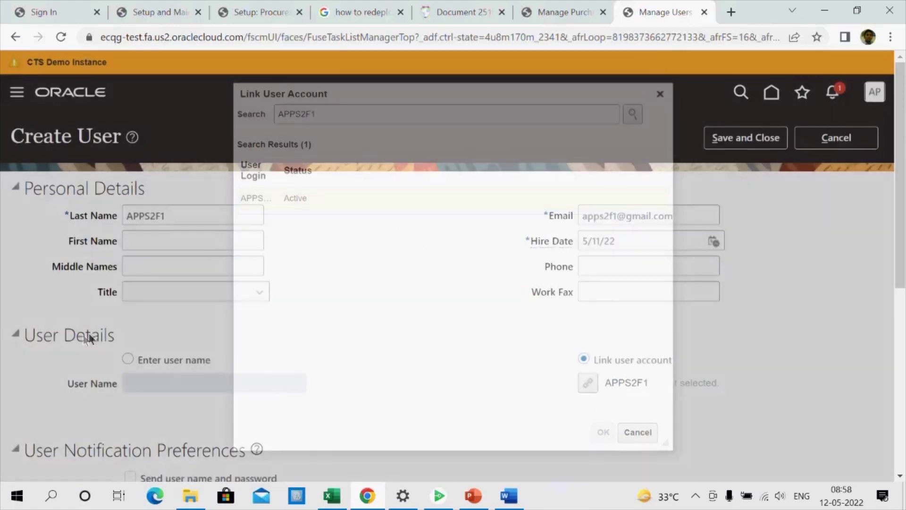
pyautogui.scroll(-3, 187, 324)
# Set the person type to Employee
pyautogui.click(149, 402)
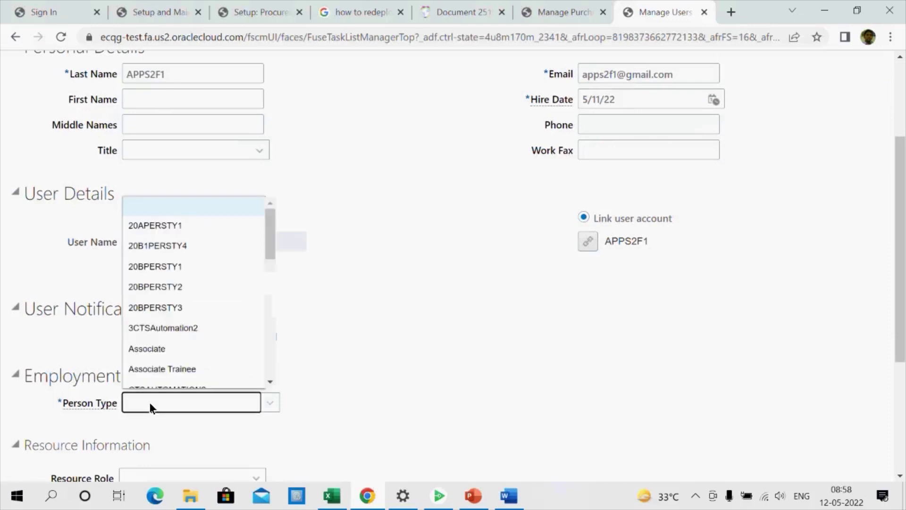
pyautogui.scroll(-2, 219, 322)
pyautogui.scroll(-5, 219, 311)
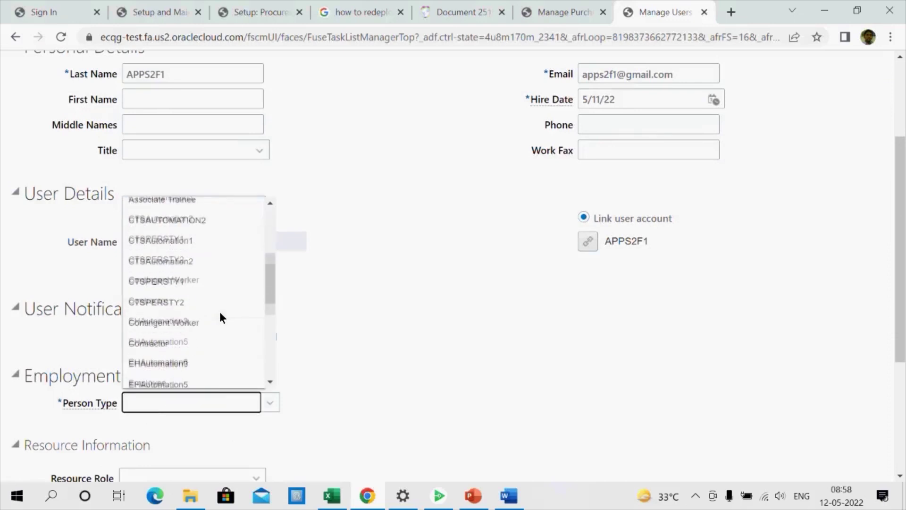
pyautogui.click(161, 239)
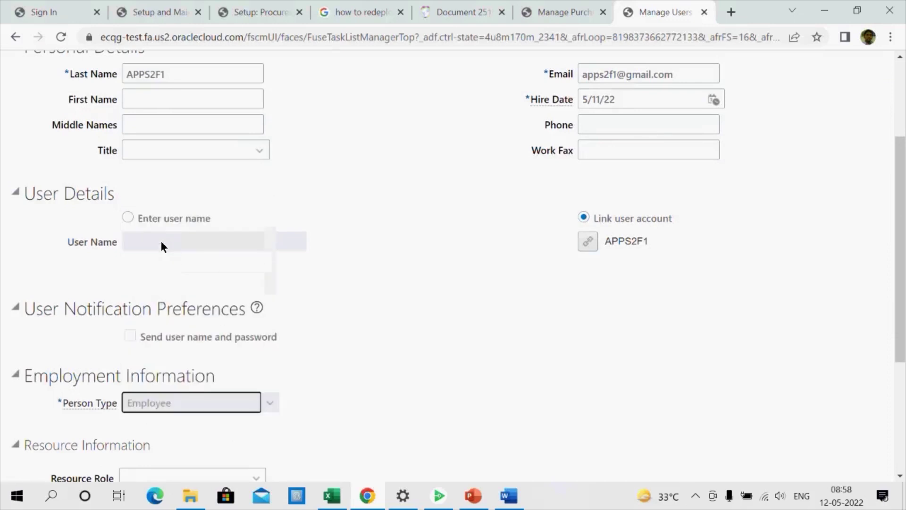
# Copy 30Vision America from the Excel notes and paste it as the legal employer
pyautogui.scroll(-5, 393, 361)
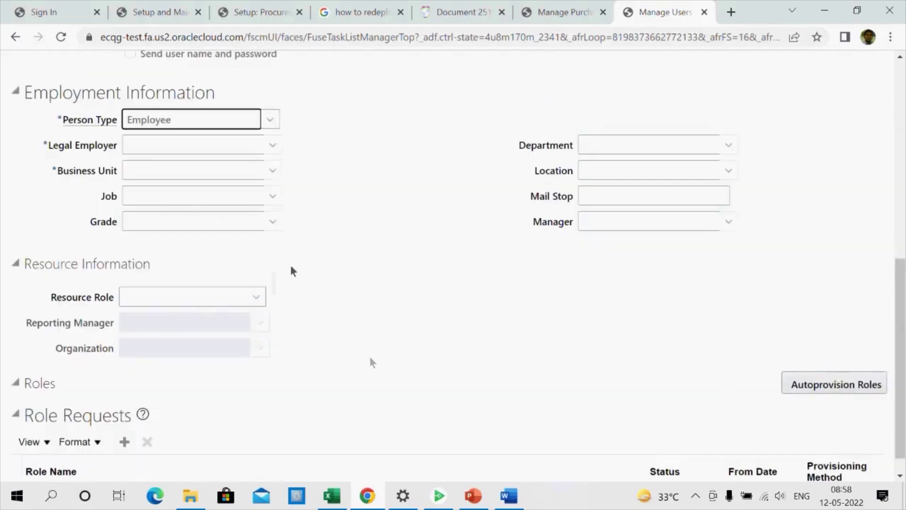
pyautogui.click(221, 150)
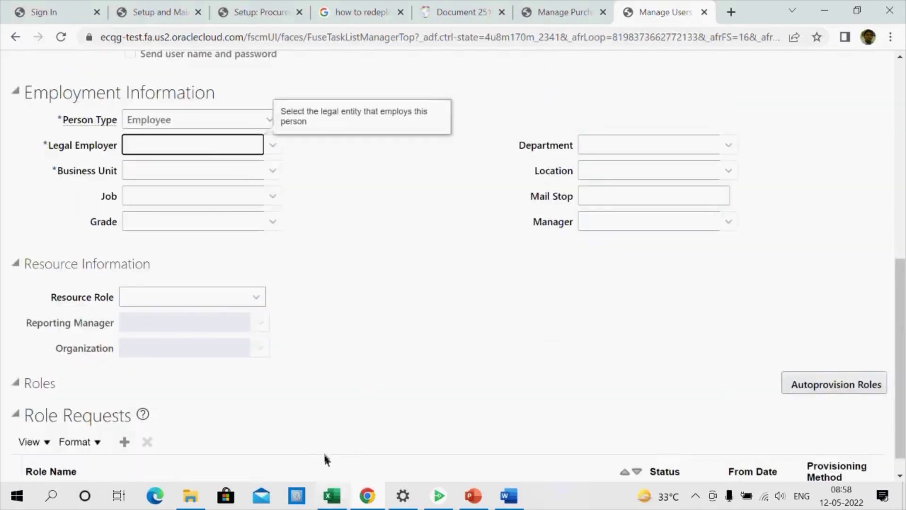
pyautogui.click(331, 494)
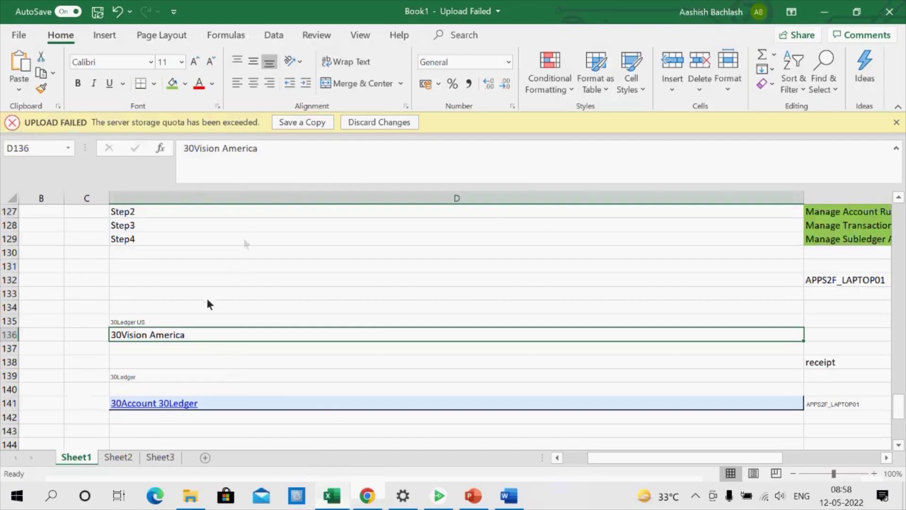
pyautogui.moveTo(263, 148); pyautogui.dragTo(136, 156)
pyautogui.hotkey('ctrl', 'c')
pyautogui.hotkey('alt', 'Tab')
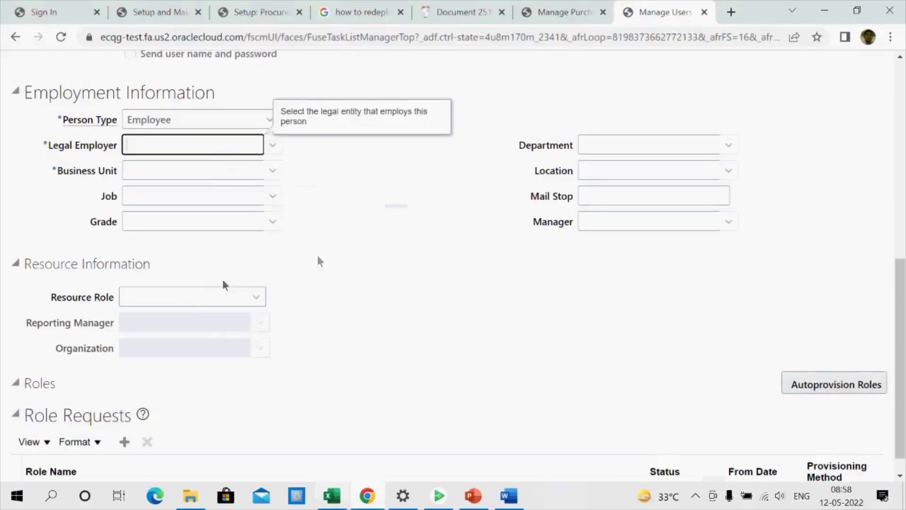
pyautogui.hotkey('ctrl', 'v')
pyautogui.press('Tab')
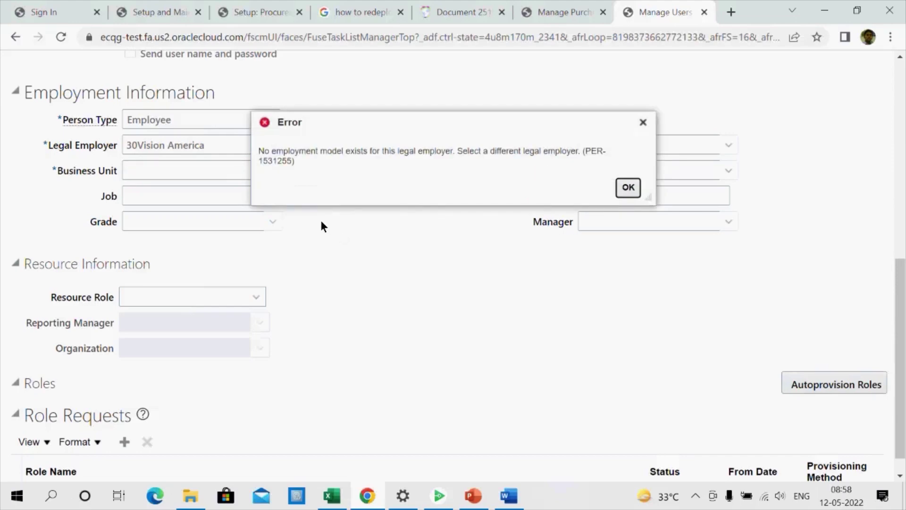
# Reselect 30Vision America from the list, then copy the resulting no-employment-model error text
pyautogui.scroll(3, 435, 321)
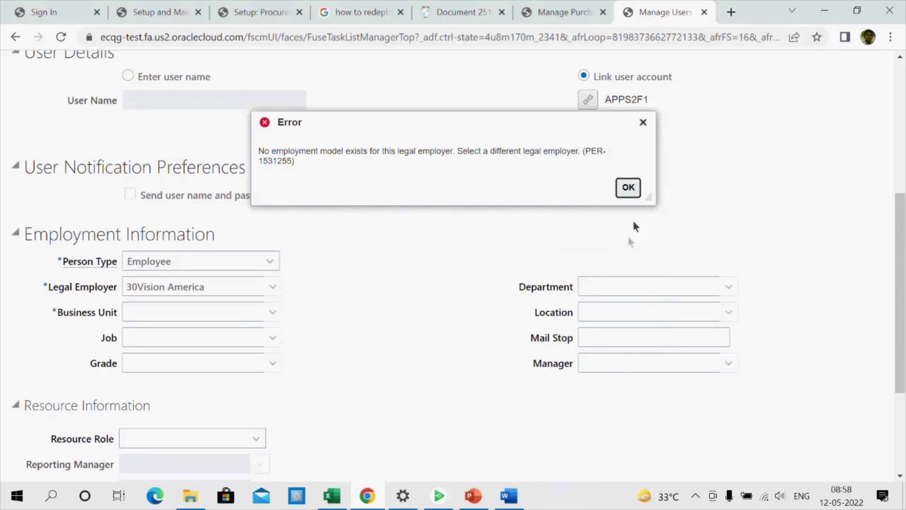
pyautogui.click(629, 188)
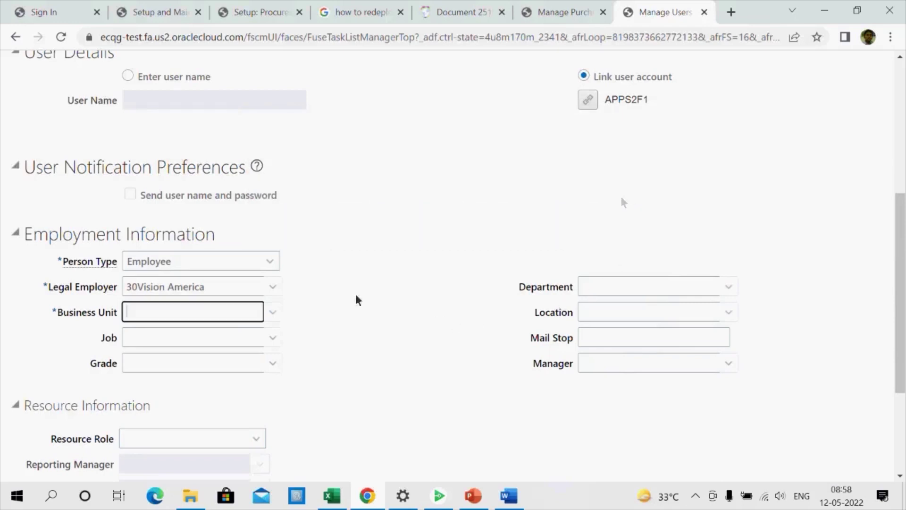
pyautogui.click(277, 287)
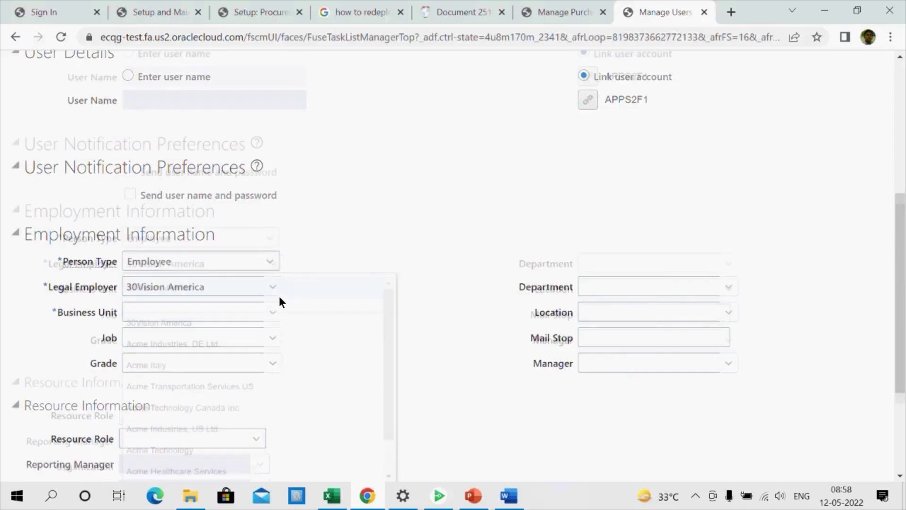
pyautogui.click(216, 323)
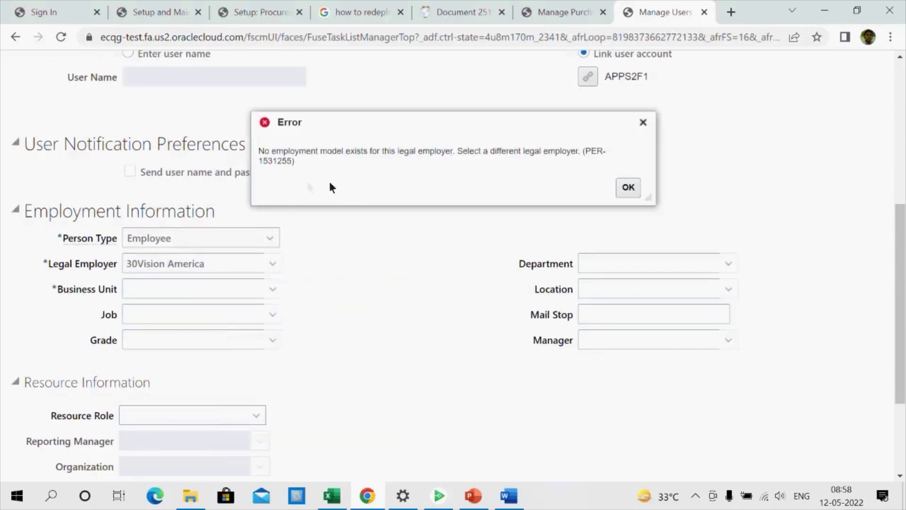
pyautogui.moveTo(302, 176); pyautogui.dragTo(258, 159)
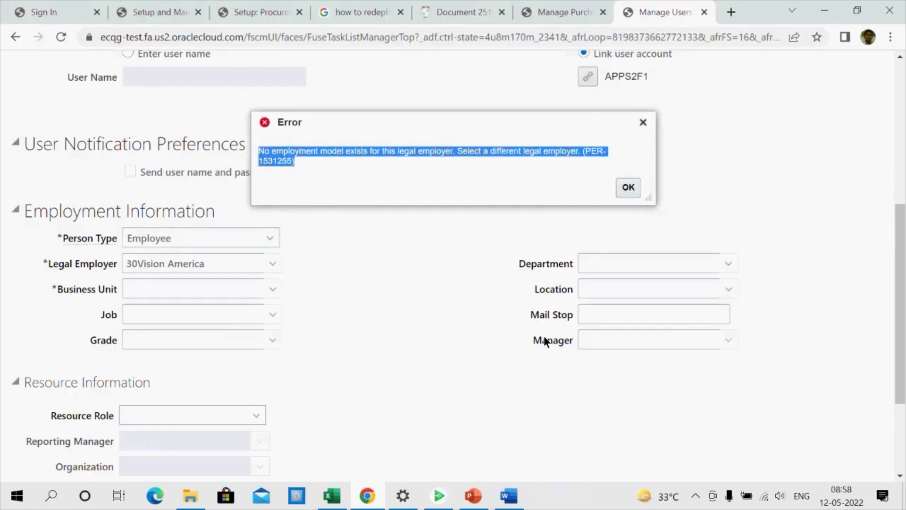
pyautogui.hotkey('alt', 'Tab')
pyautogui.hotkey('alt', 'Tab')
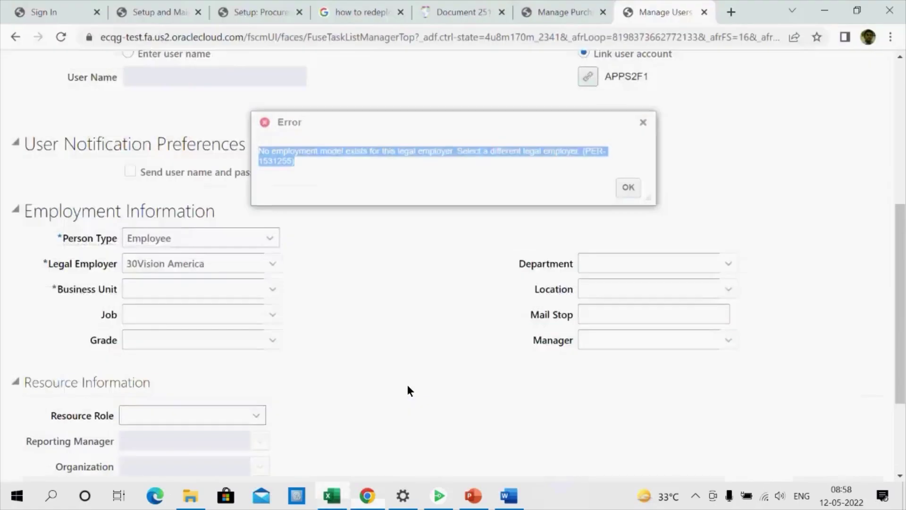
pyautogui.scroll(-3, 406, 384)
pyautogui.hotkey('alt', 'Tab')
pyautogui.scroll(-4, 407, 384)
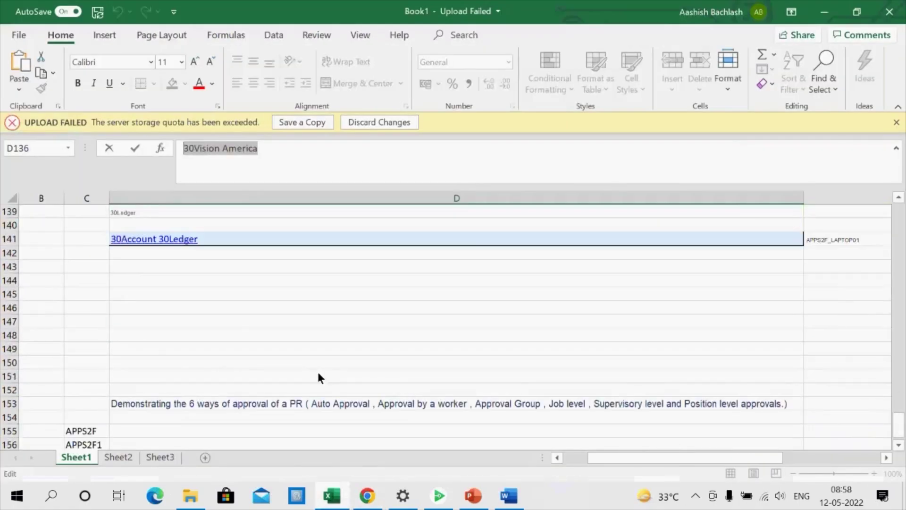
# Paste the PER-1531255 error into row 145, then move it from E145 into D145
pyautogui.click(191, 295)
pyautogui.hotkey('ctrl', 'v')
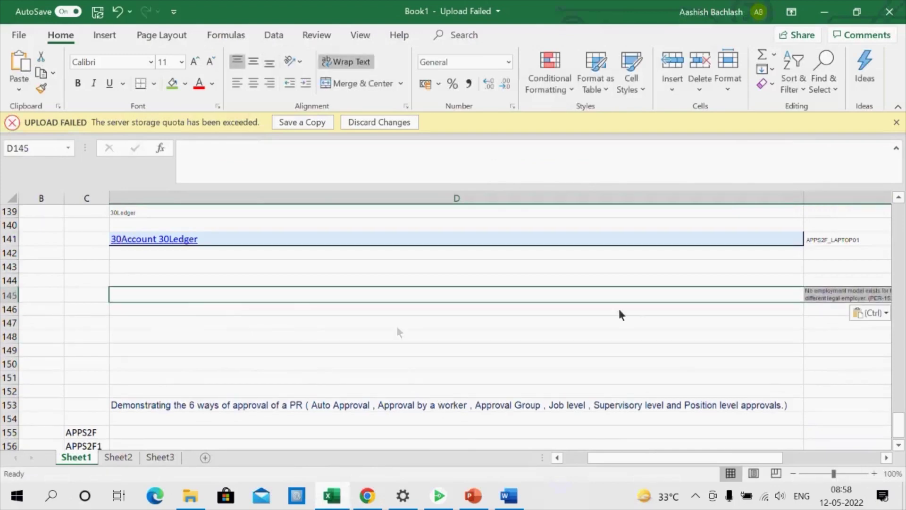
pyautogui.click(818, 295)
pyautogui.hotkey('ctrl', 'c')
pyautogui.hscroll(2, 822, 297)
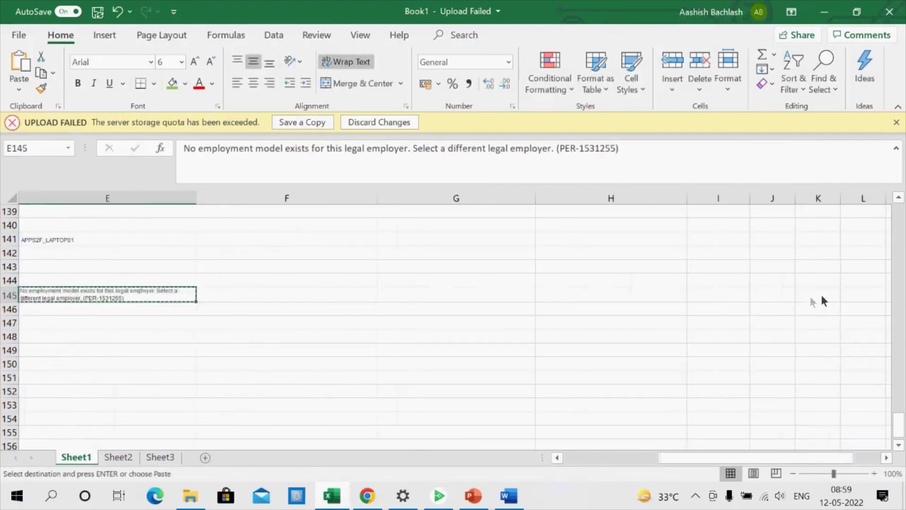
pyautogui.moveTo(717, 457); pyautogui.dragTo(522, 463)
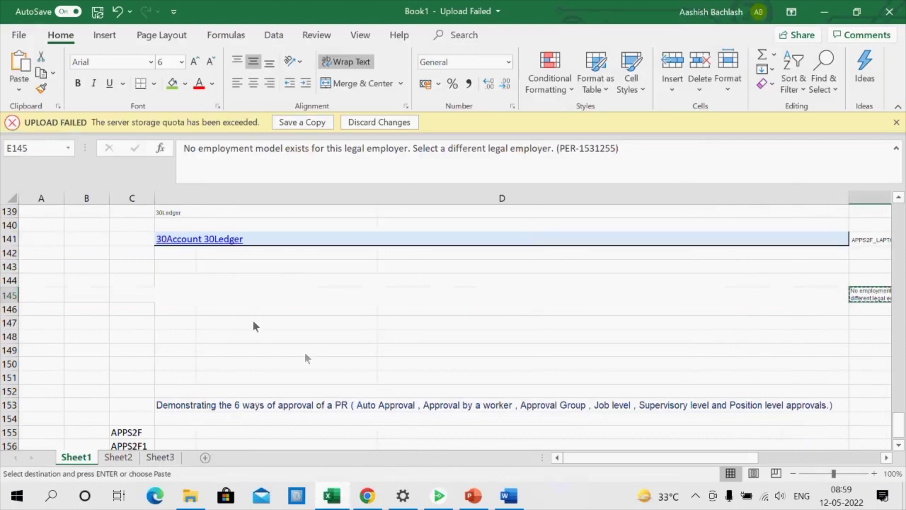
pyautogui.click(242, 299)
pyautogui.press('Return')
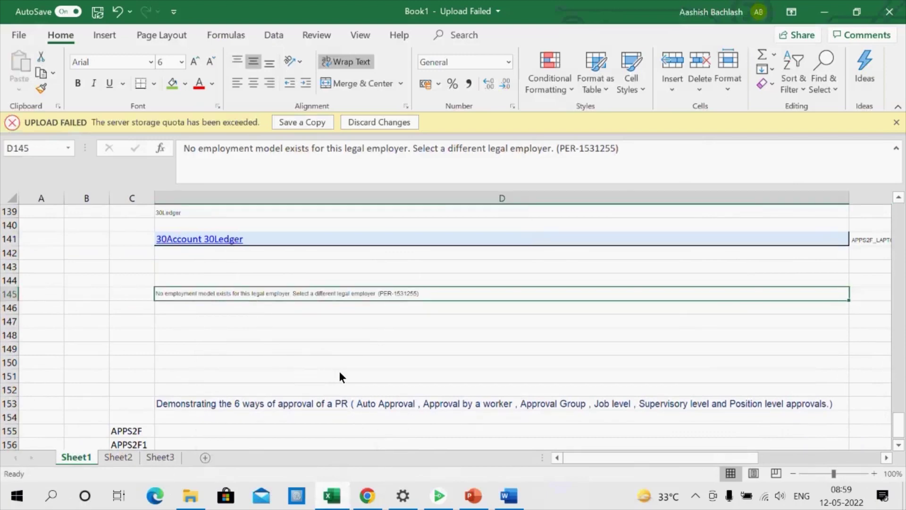
pyautogui.hotkey('alt', 'Tab')
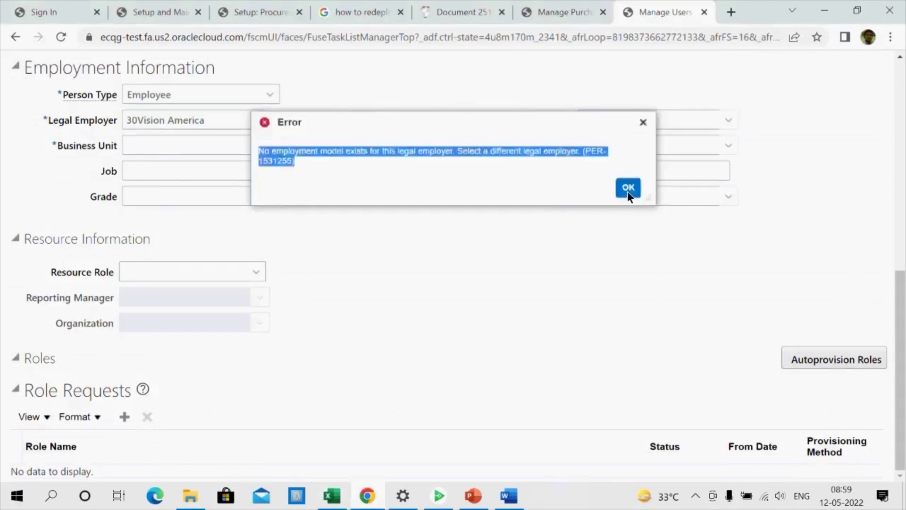
# Dismiss the employment-model error and glance at the purchasing approval rule tab
pyautogui.click(628, 188)
pyautogui.click(552, 13)
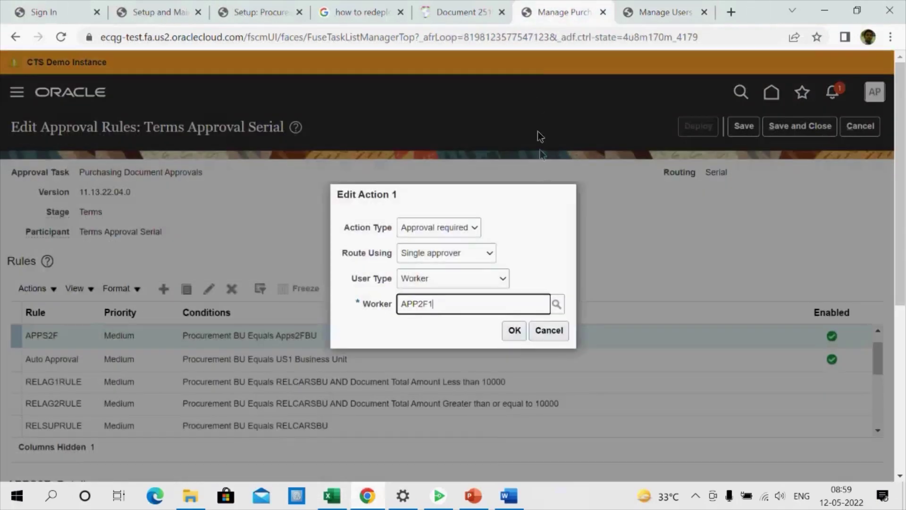
pyautogui.click(675, 11)
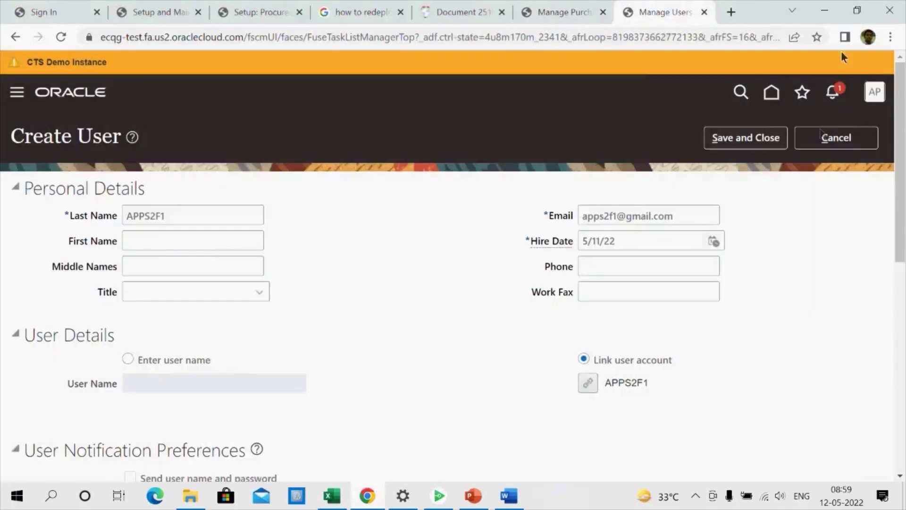
# Load the Oracle Welcome page in a new tab from the ACTE bookmark
pyautogui.click(731, 12)
pyautogui.click(891, 37)
pyautogui.press('Escape')
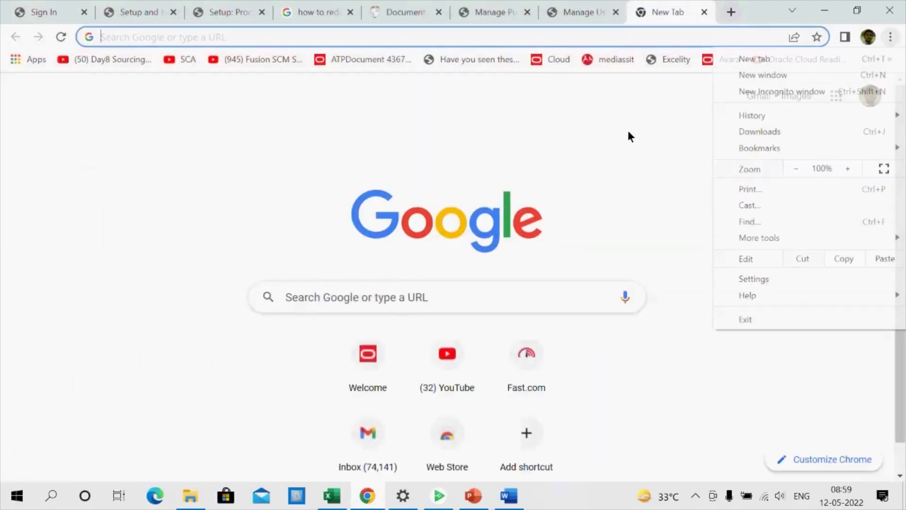
pyautogui.click(890, 59)
pyautogui.scroll(-3, 739, 262)
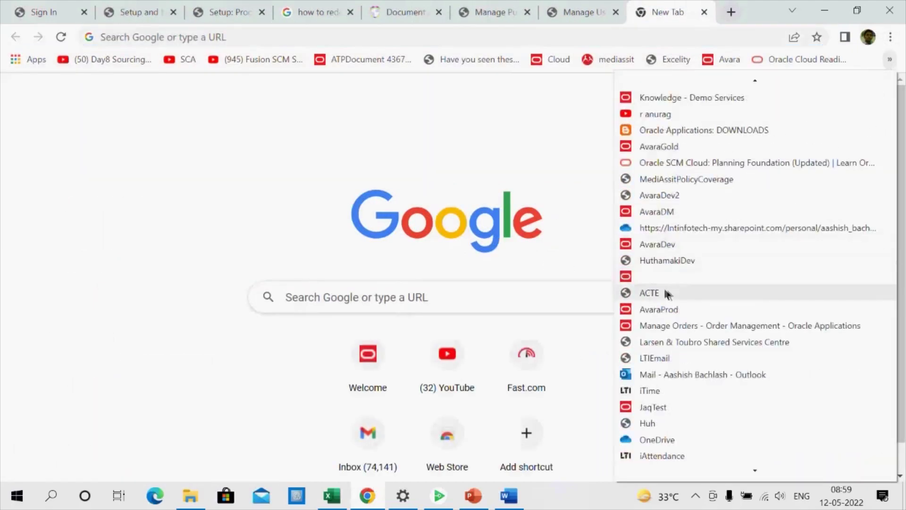
pyautogui.click(650, 293)
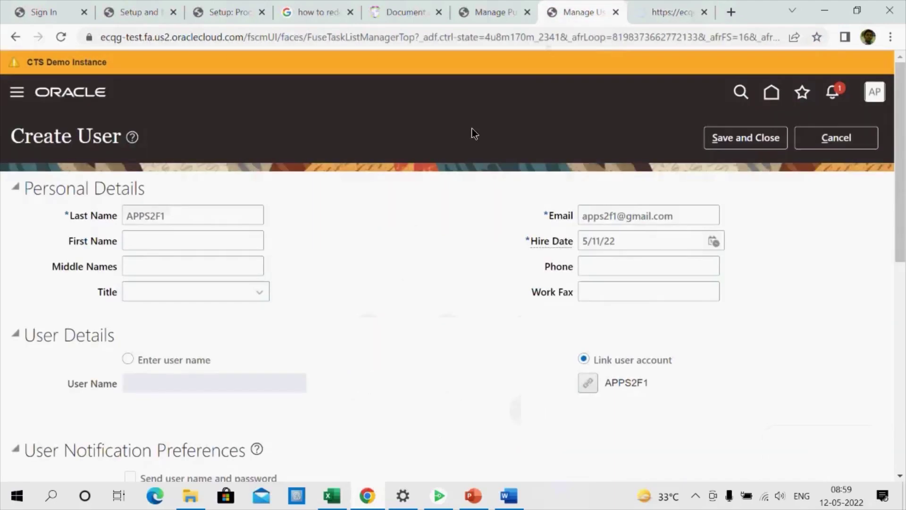
pyautogui.scroll(-5, 397, 276)
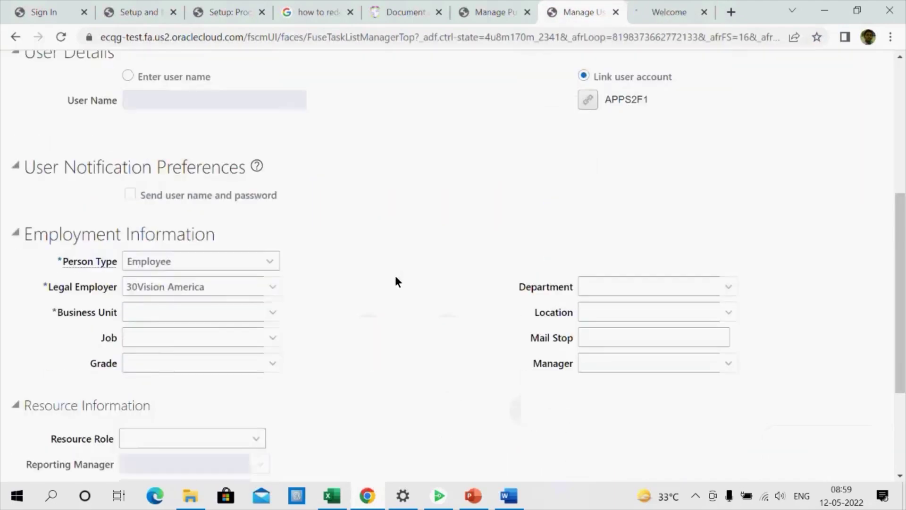
pyautogui.scroll(5, 394, 276)
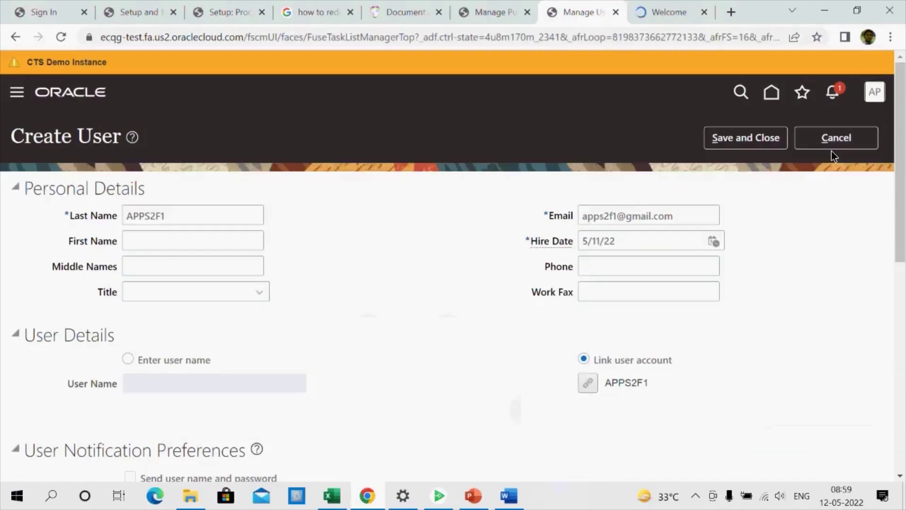
pyautogui.click(676, 11)
# In Setup and Maintenance, switch to Financials, show Legal Structures, and search tasks for 'Manage HC'
pyautogui.click(875, 91)
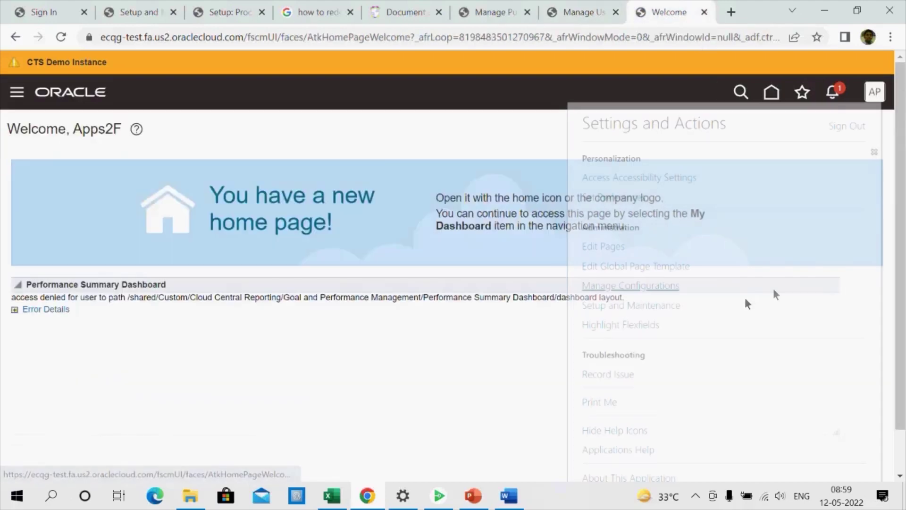
pyautogui.click(631, 305)
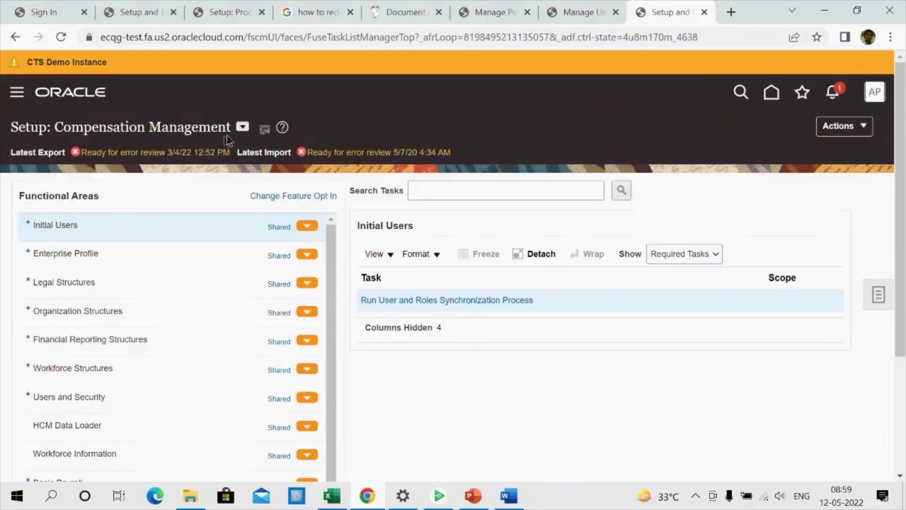
pyautogui.click(243, 127)
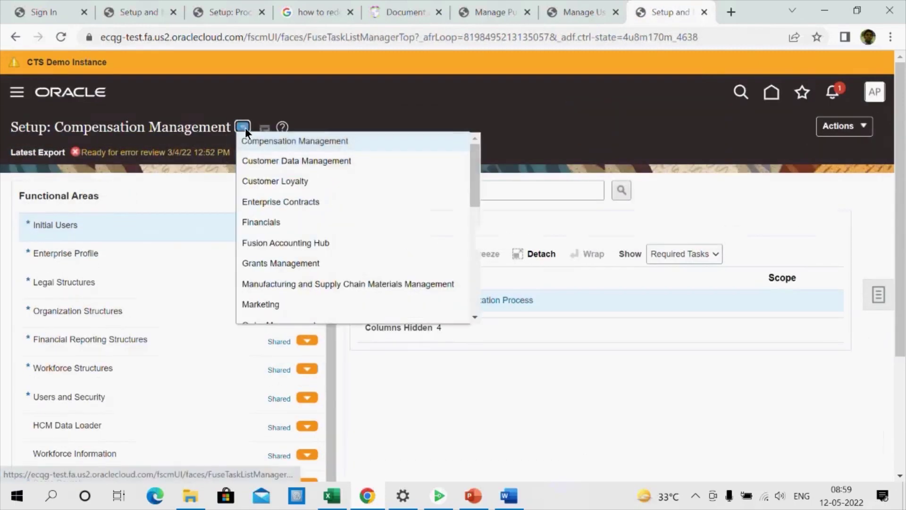
pyautogui.click(285, 223)
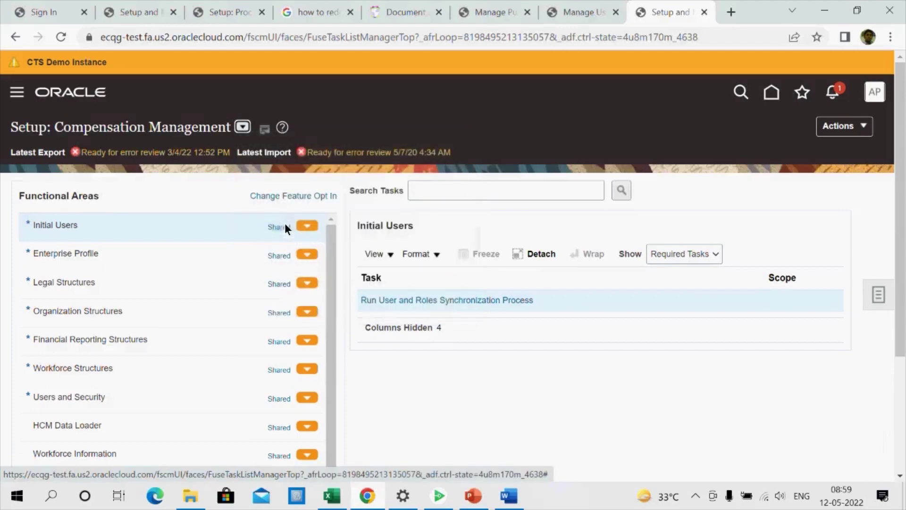
pyautogui.click(143, 282)
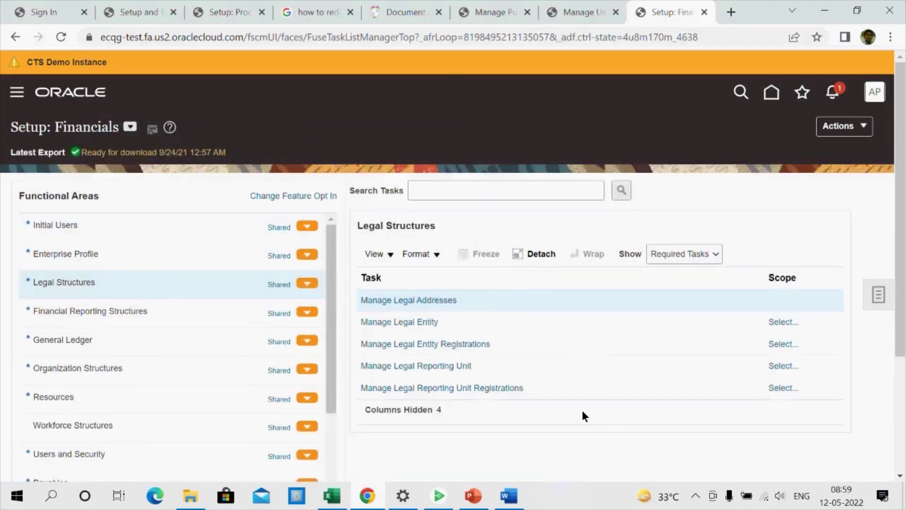
pyautogui.click(458, 195)
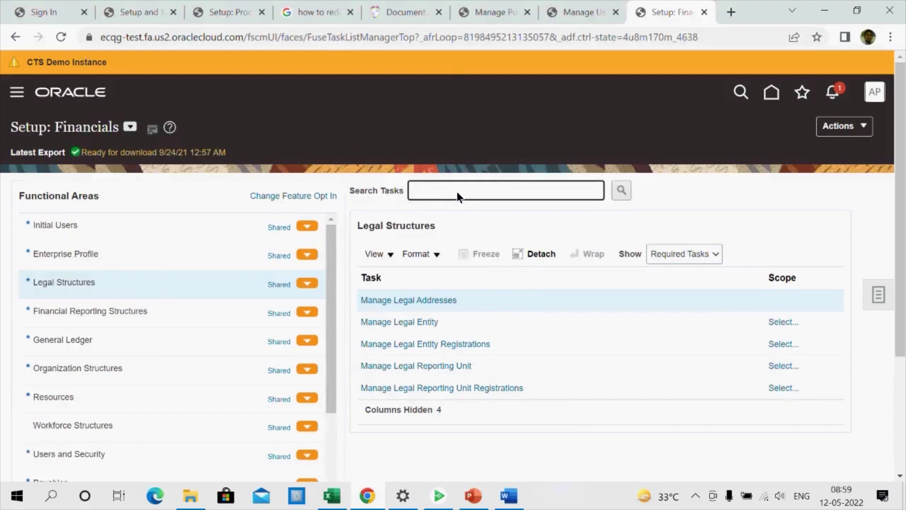
pyautogui.write('Manage HC')
# Start the Manage Legal Entity HCM Information task with a Select and Add legal entity scope
pyautogui.press('Return')
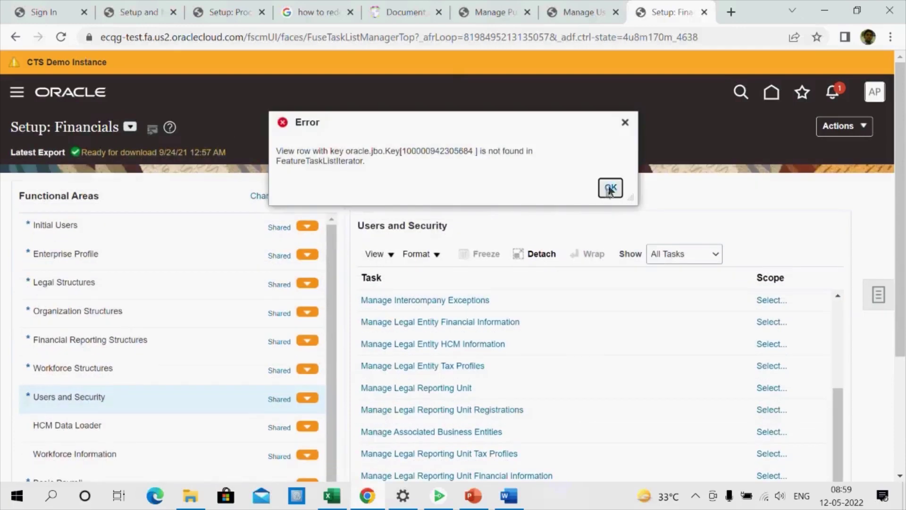
pyautogui.click(610, 186)
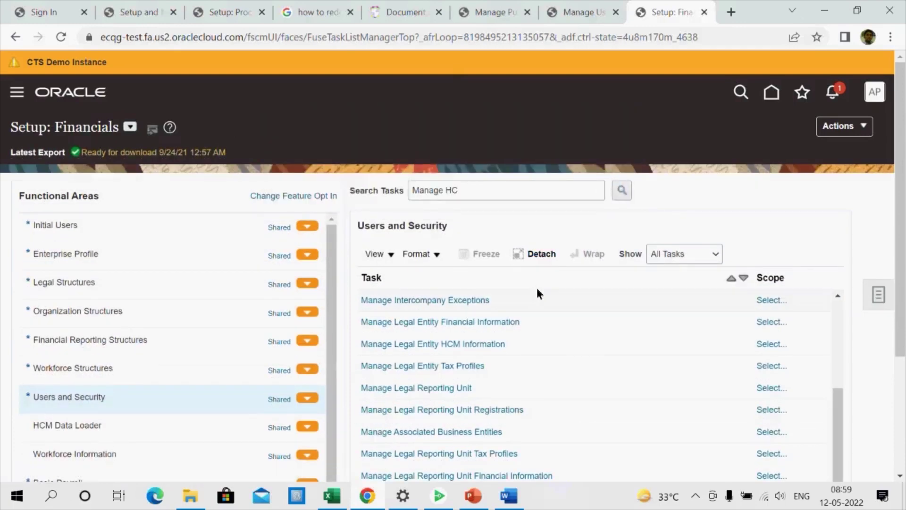
pyautogui.click(473, 343)
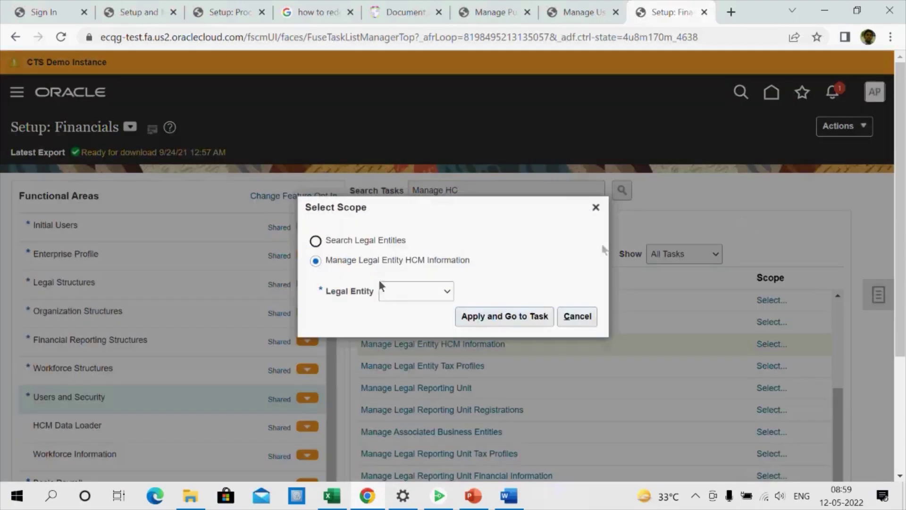
pyautogui.click(394, 290)
pyautogui.click(403, 328)
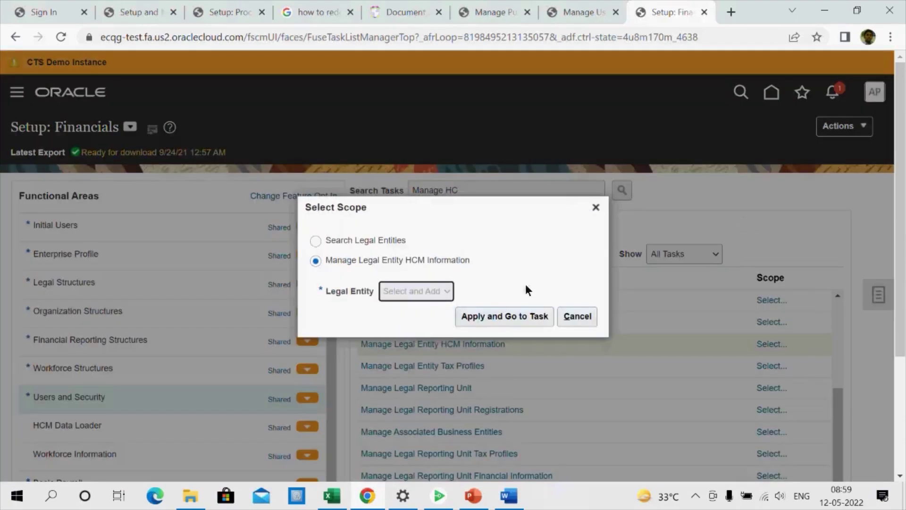
pyautogui.click(534, 315)
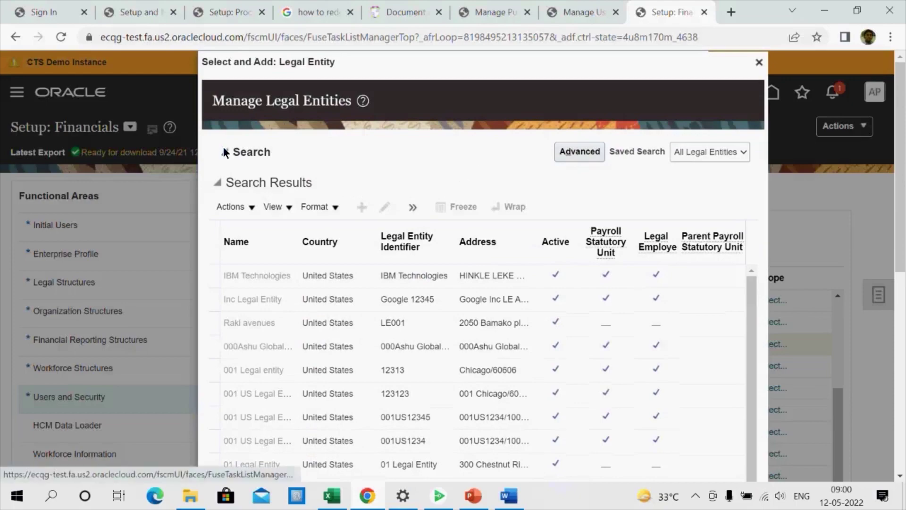
# Search legal entities for 30Vision America, copied from the notes spreadsheet, and select the result
pyautogui.hotkey('alt', 'Tab')
pyautogui.scroll(2, 294, 291)
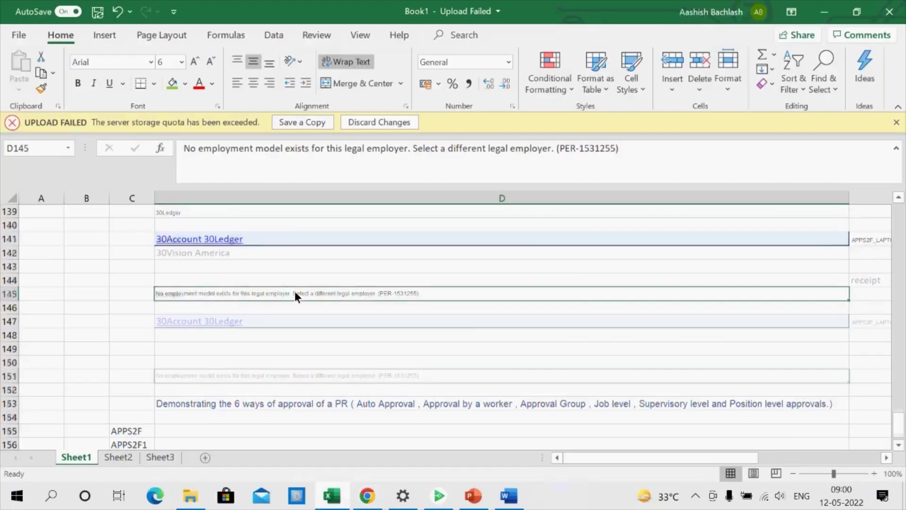
pyautogui.click(243, 254)
pyautogui.hotkey('ctrl', 'c')
pyautogui.hotkey('alt', 'Tab')
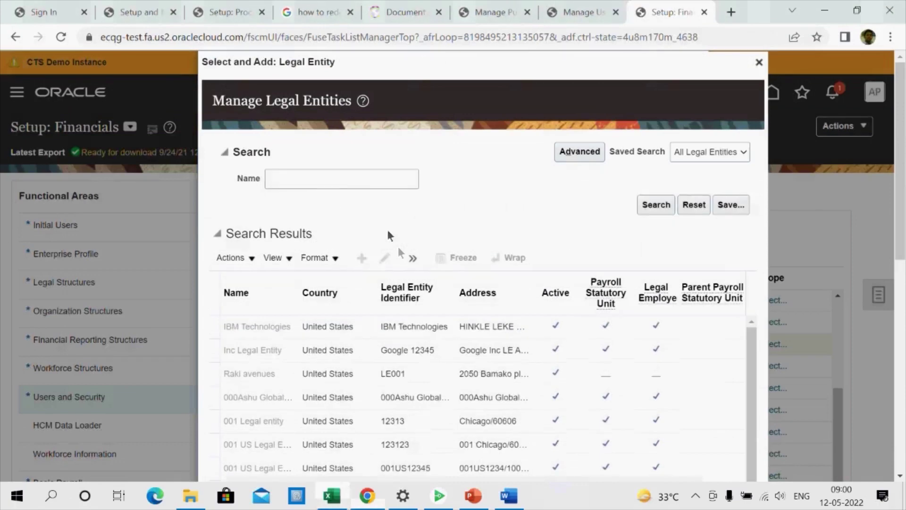
pyautogui.click(333, 178)
pyautogui.hotkey('ctrl', 'v')
pyautogui.click(662, 206)
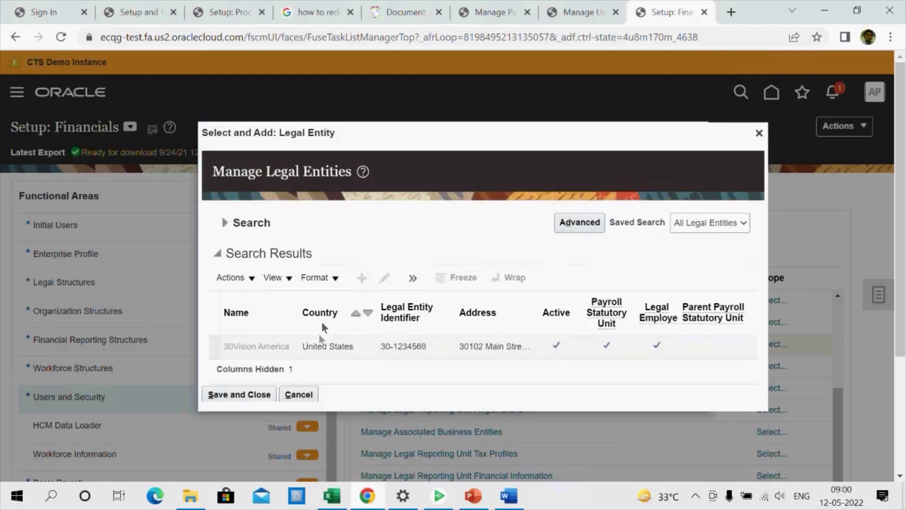
pyautogui.click(310, 347)
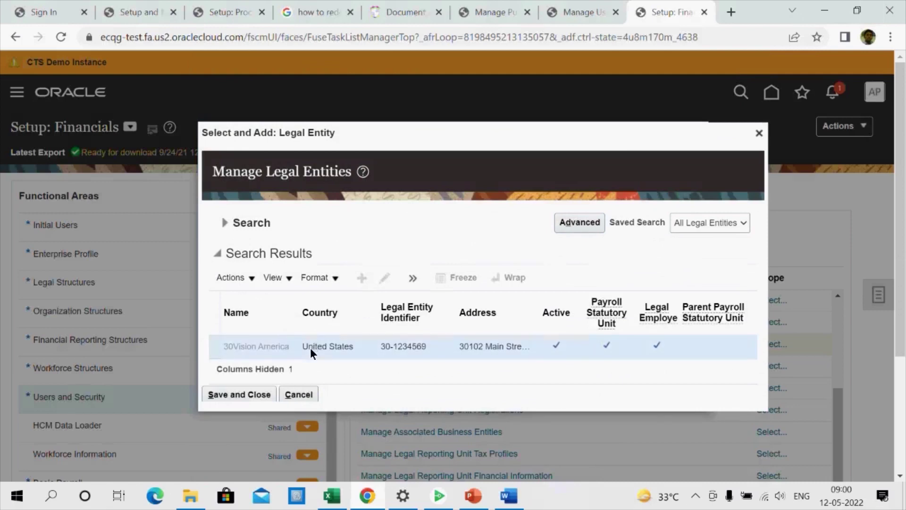
# Confirm 30Vision America as the scope and open its legal entity record for correction
pyautogui.click(258, 393)
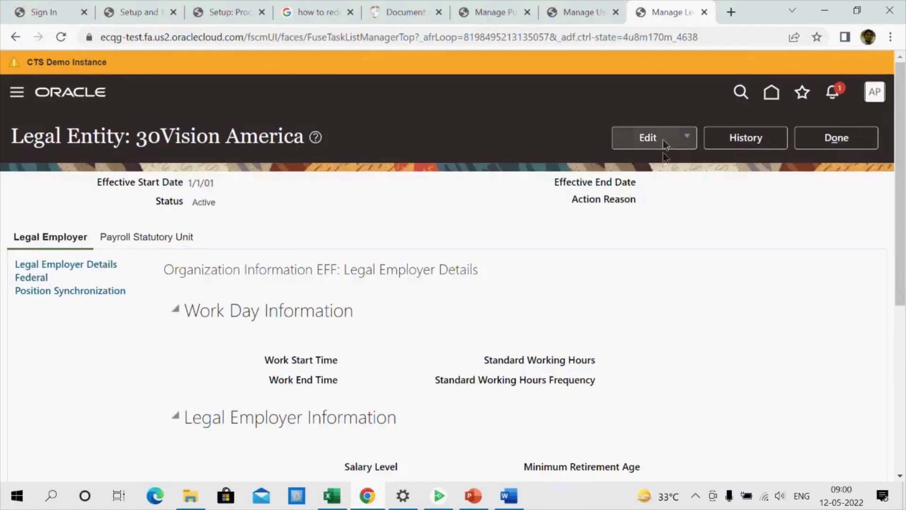
pyautogui.click(664, 142)
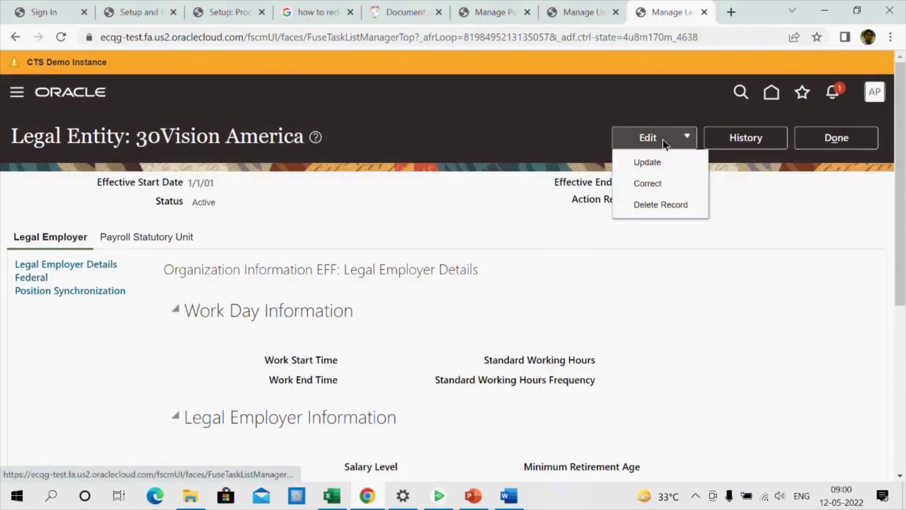
pyautogui.click(651, 185)
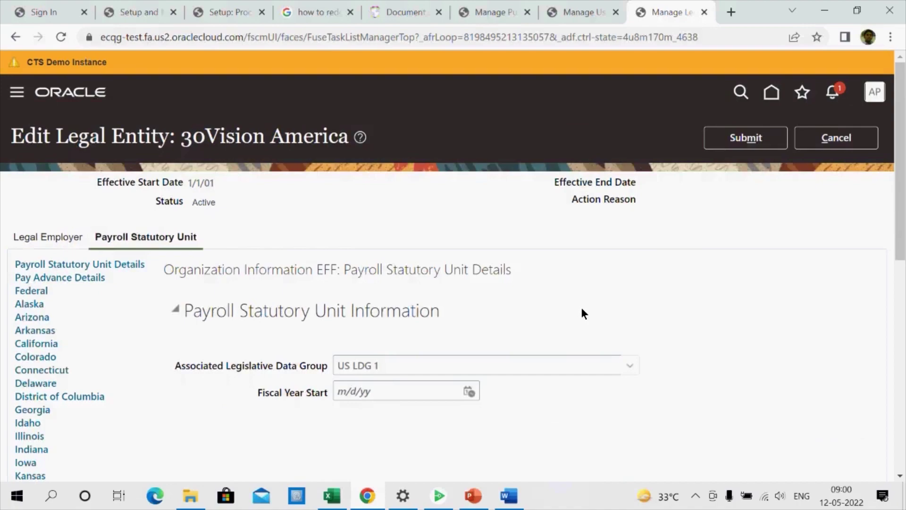
# Review the legal entity's Legal Employer and Payroll Statutory Unit details
pyautogui.scroll(-5, 583, 313)
pyautogui.scroll(5, 584, 313)
pyautogui.click(45, 238)
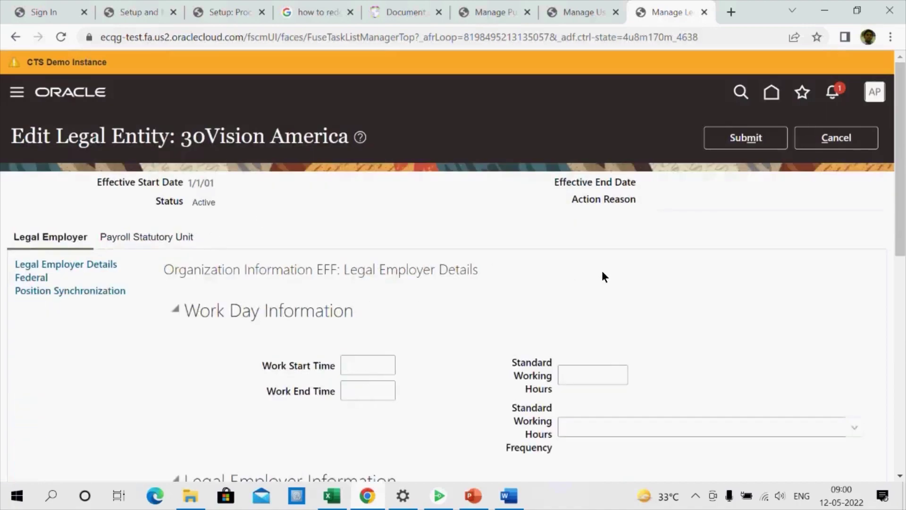
pyautogui.scroll(-8, 602, 271)
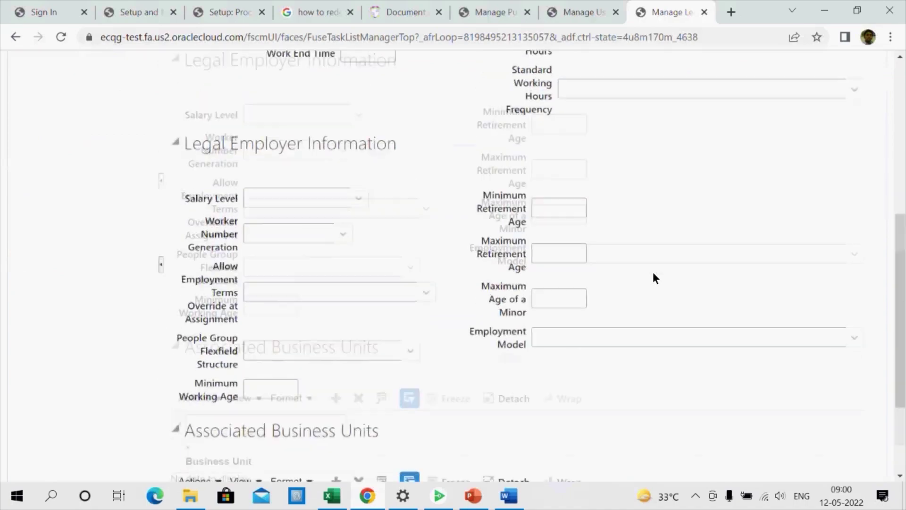
pyautogui.scroll(4, 654, 273)
pyautogui.scroll(4, 653, 273)
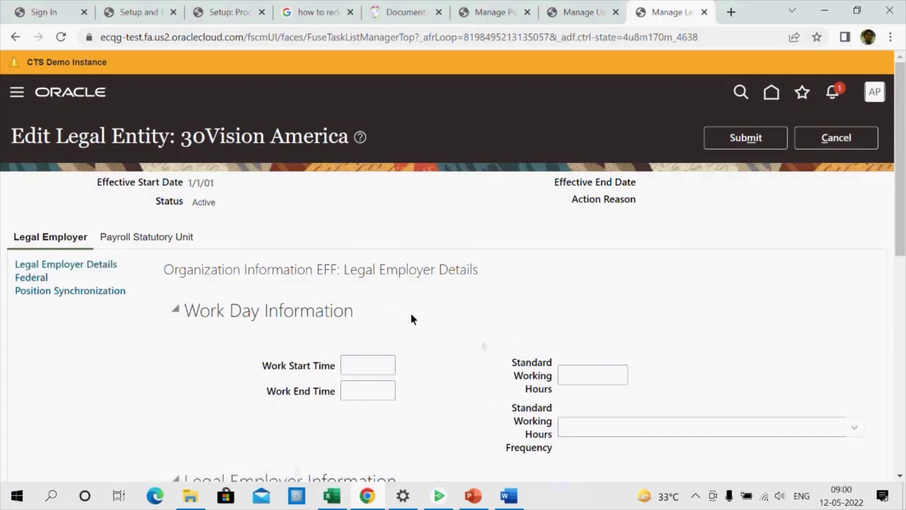
pyautogui.scroll(-5, 497, 324)
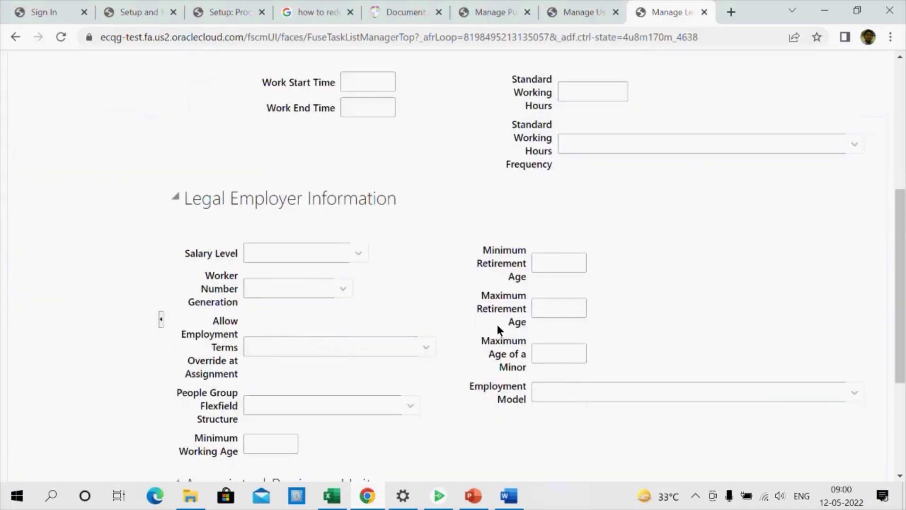
pyautogui.scroll(-1, 454, 333)
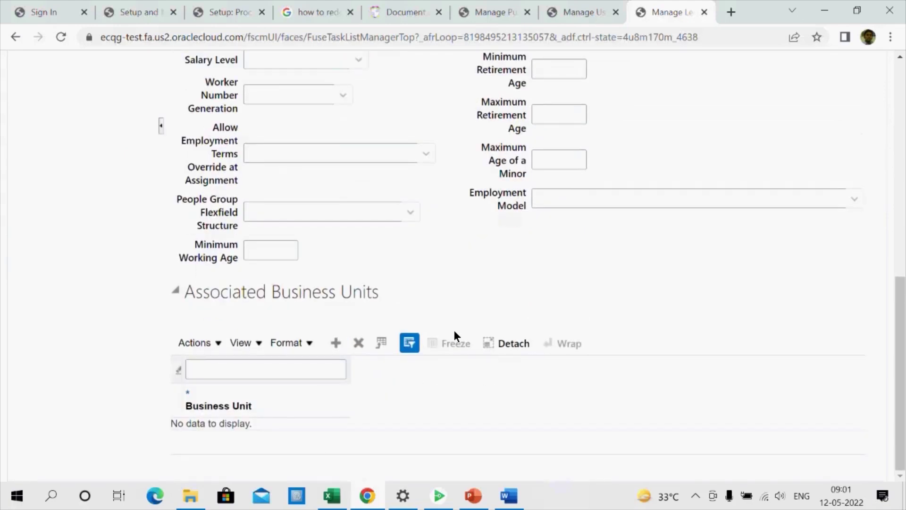
pyautogui.scroll(1, 454, 333)
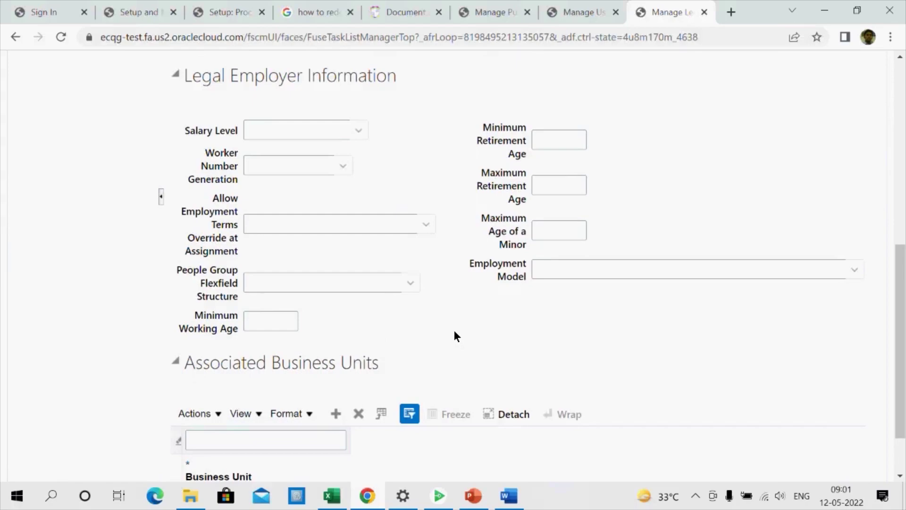
pyautogui.scroll(5, 454, 334)
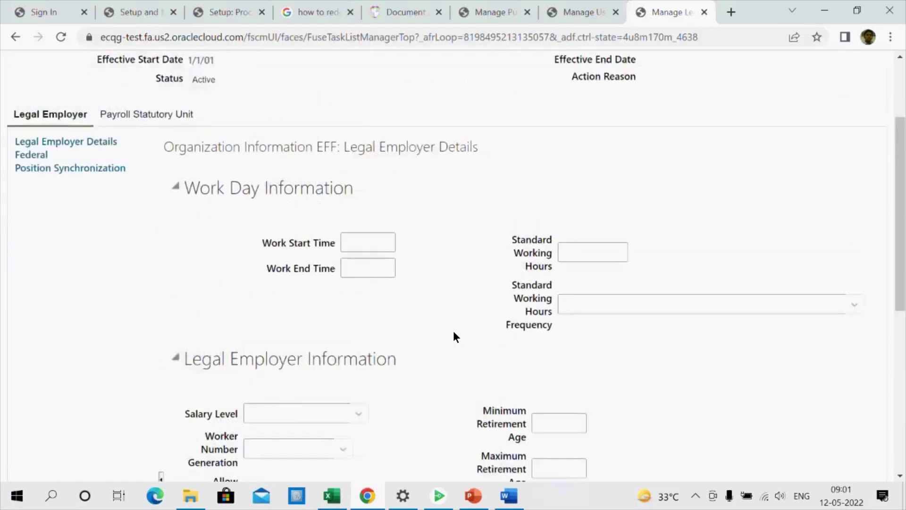
pyautogui.scroll(3, 454, 337)
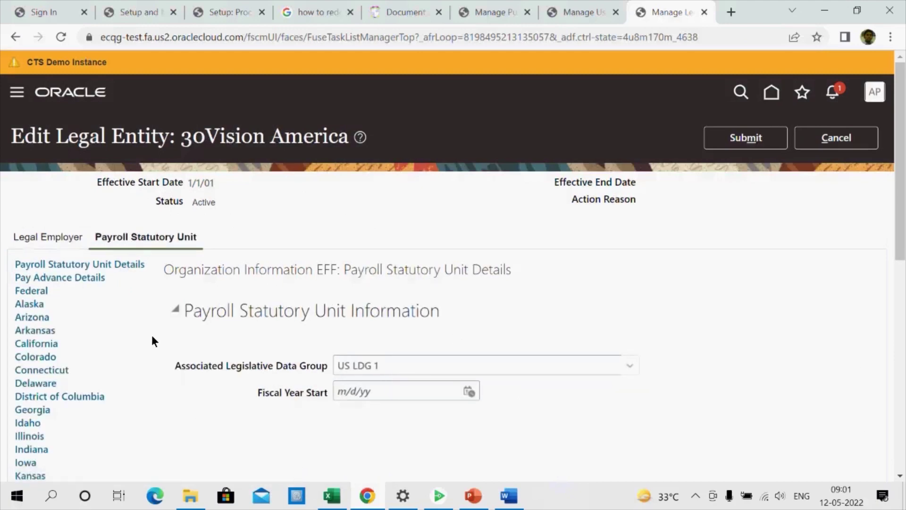
pyautogui.scroll(-8, 152, 335)
pyautogui.scroll(8, 151, 336)
# Cancel the correction without saving and close the legal entity page
pyautogui.click(838, 144)
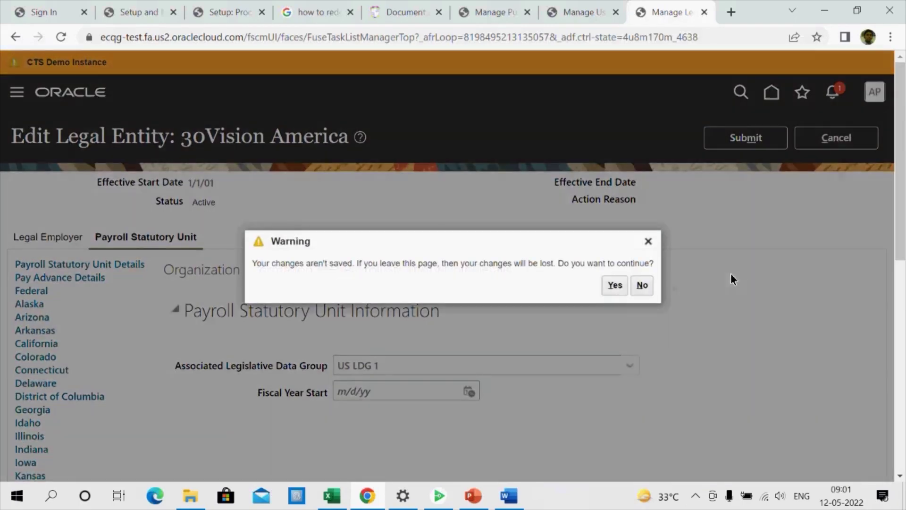
pyautogui.click(614, 286)
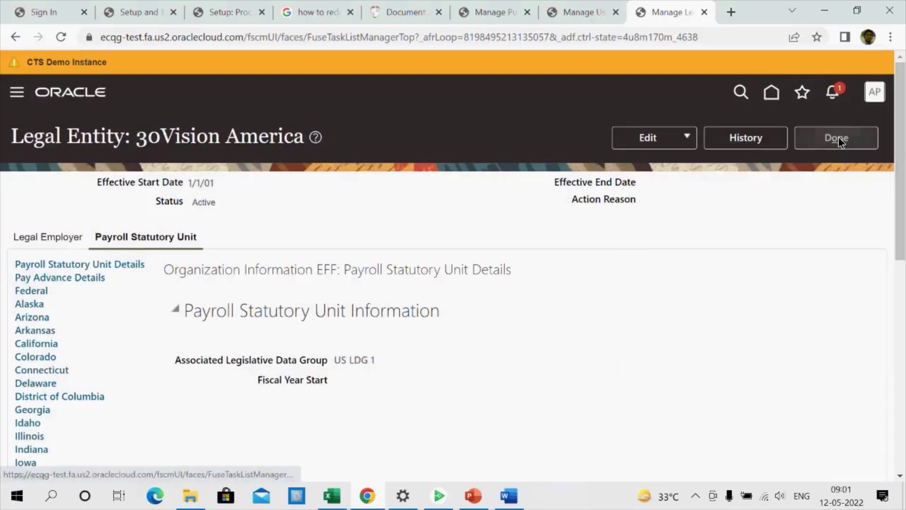
pyautogui.click(837, 138)
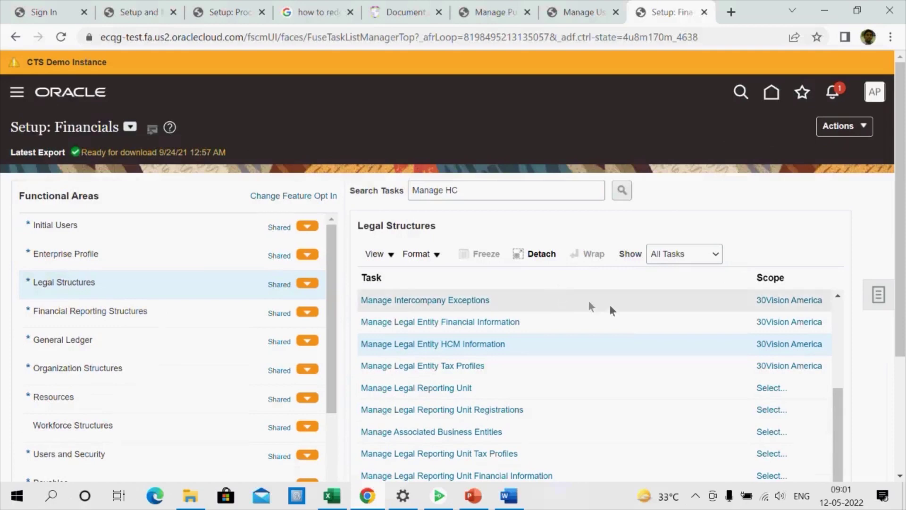
# Reopen 30Vision America's Legal Entity HCM Information and scroll through its blank Legal Employer details
pyautogui.scroll(-2, 627, 313)
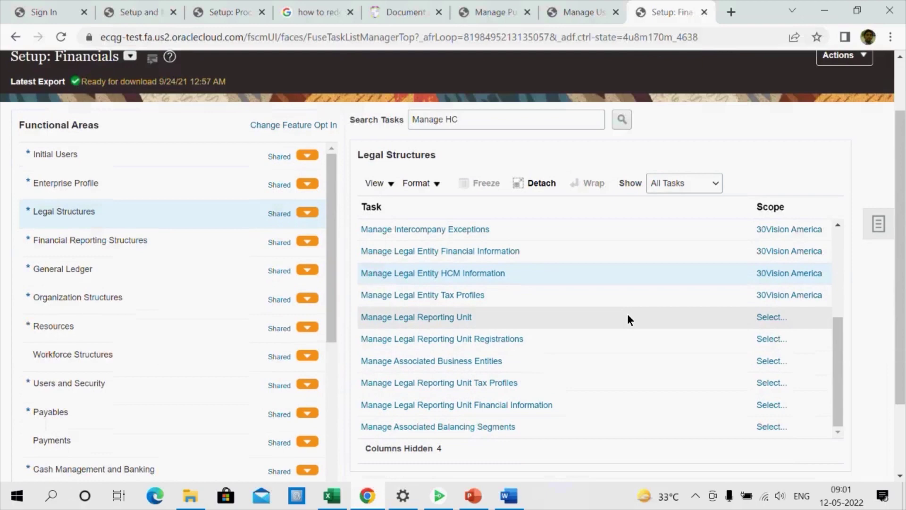
pyautogui.click(498, 273)
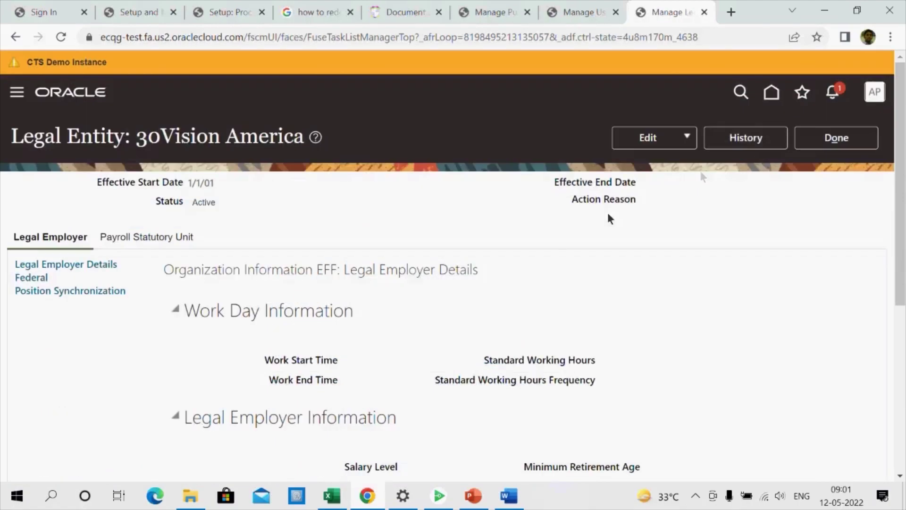
pyautogui.scroll(-4, 469, 304)
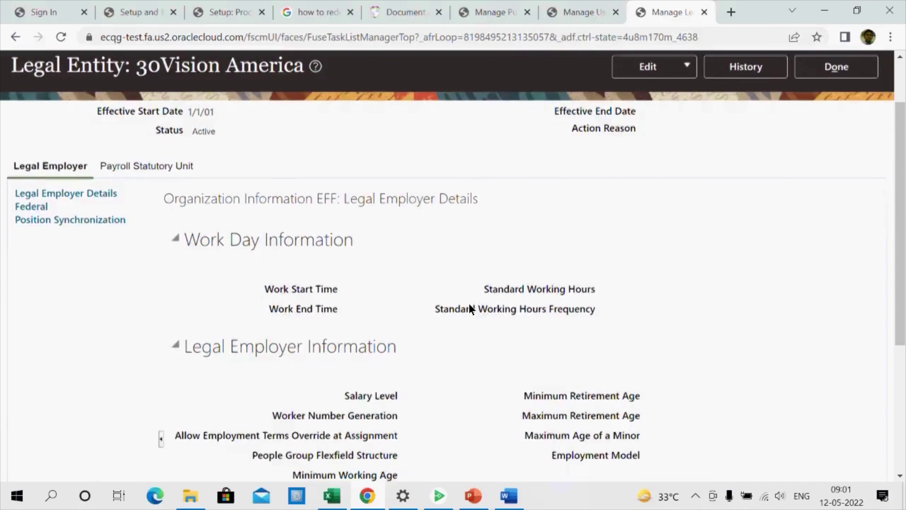
pyautogui.scroll(-1, 469, 309)
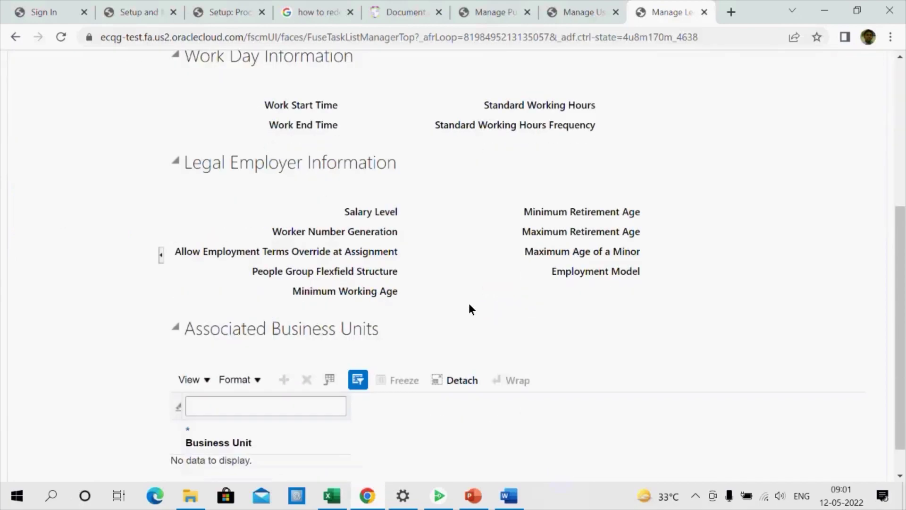
pyautogui.scroll(-1, 469, 306)
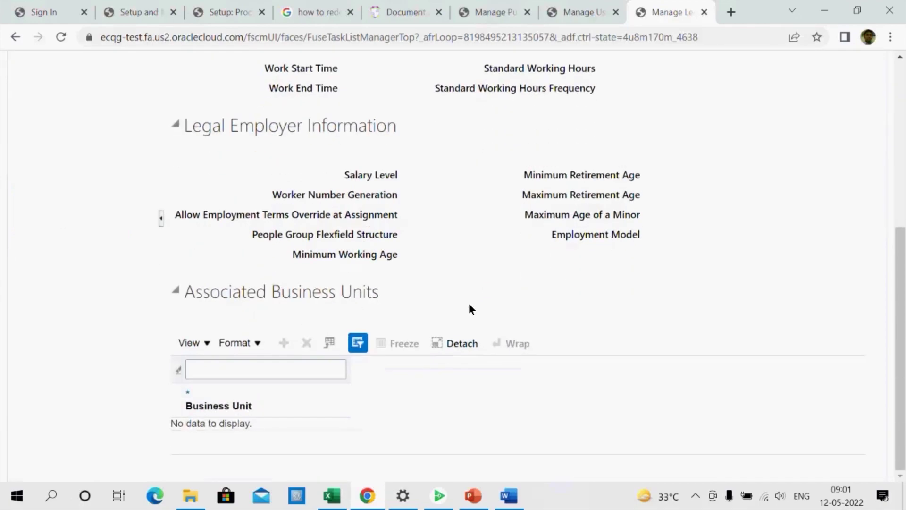
pyautogui.scroll(1, 470, 309)
pyautogui.scroll(1, 470, 309)
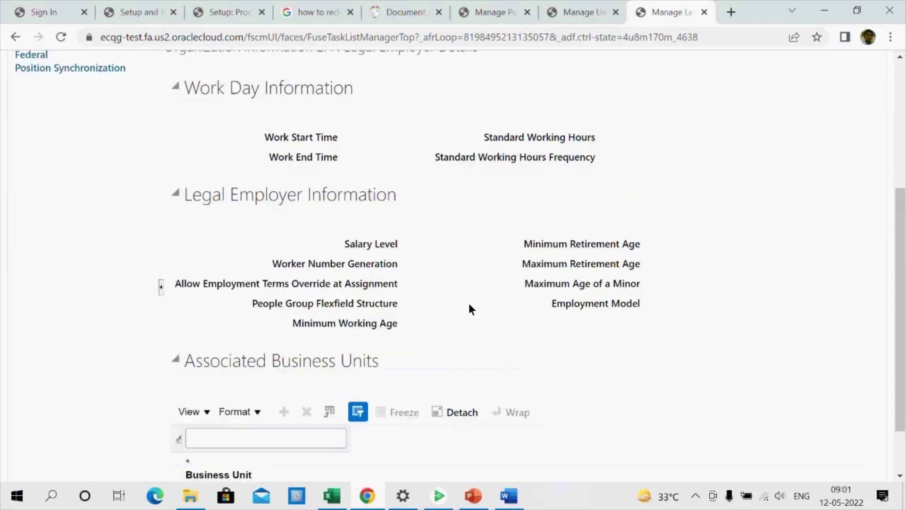
pyautogui.scroll(5, 468, 303)
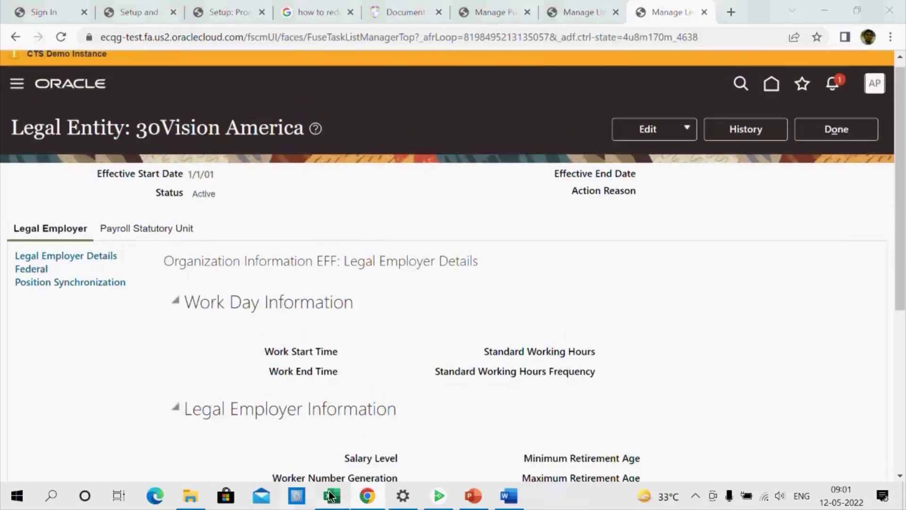
pyautogui.click(331, 496)
# View the Payroll Statutory Unit details and paste US LDG 1 into workbook cell D138
pyautogui.click(367, 495)
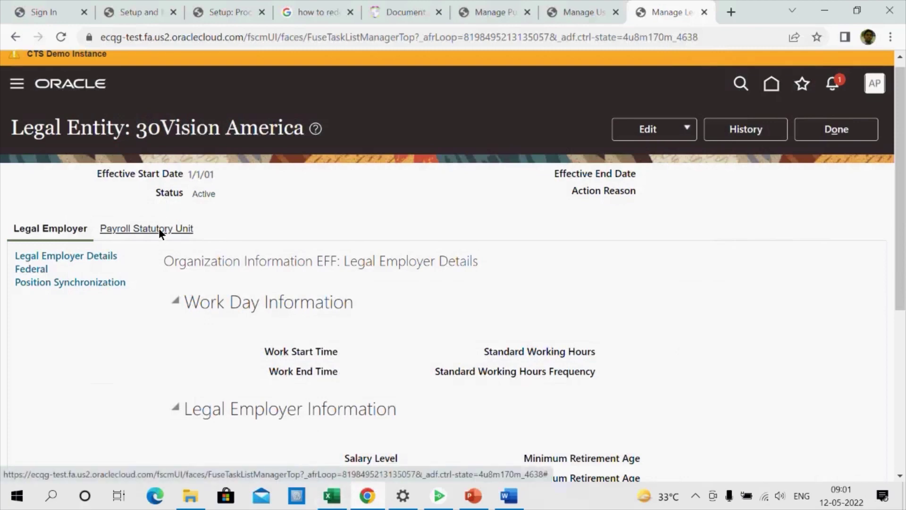
pyautogui.click(187, 225)
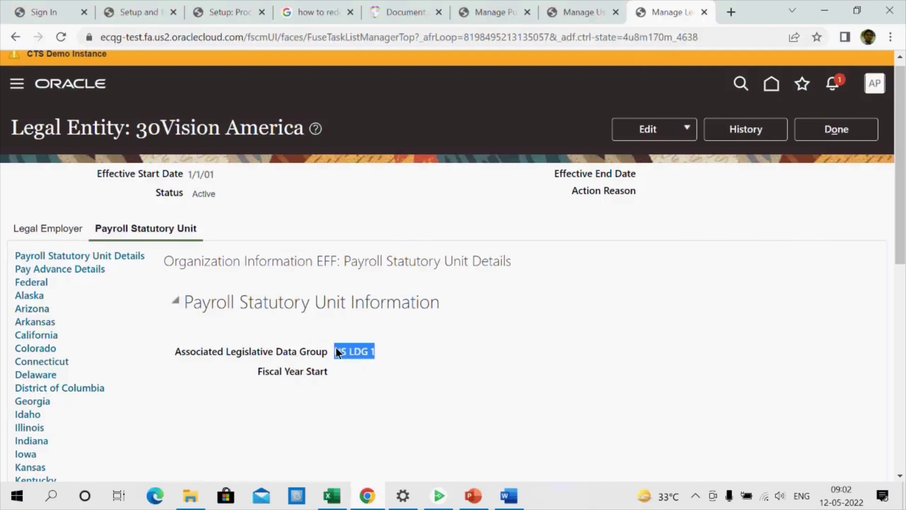
pyautogui.hotkey('alt', 'Tab')
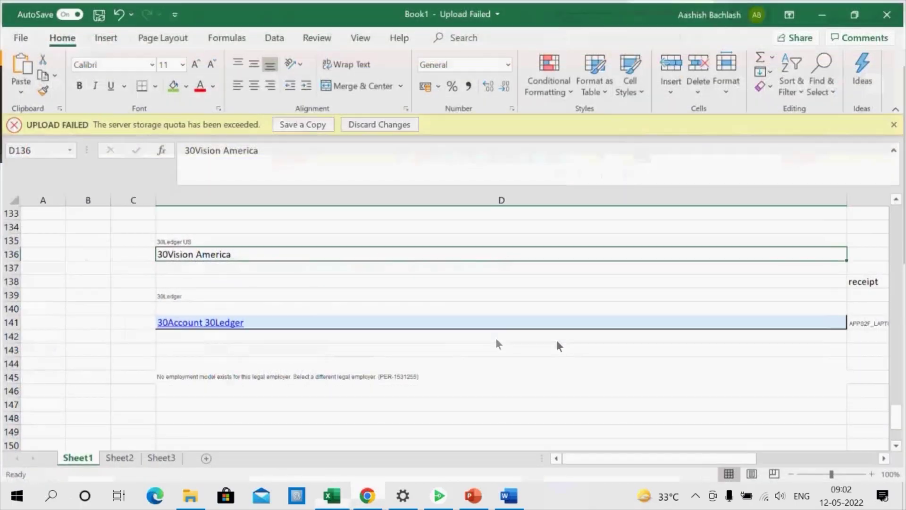
pyautogui.click(231, 278)
pyautogui.write('US LDG 1')
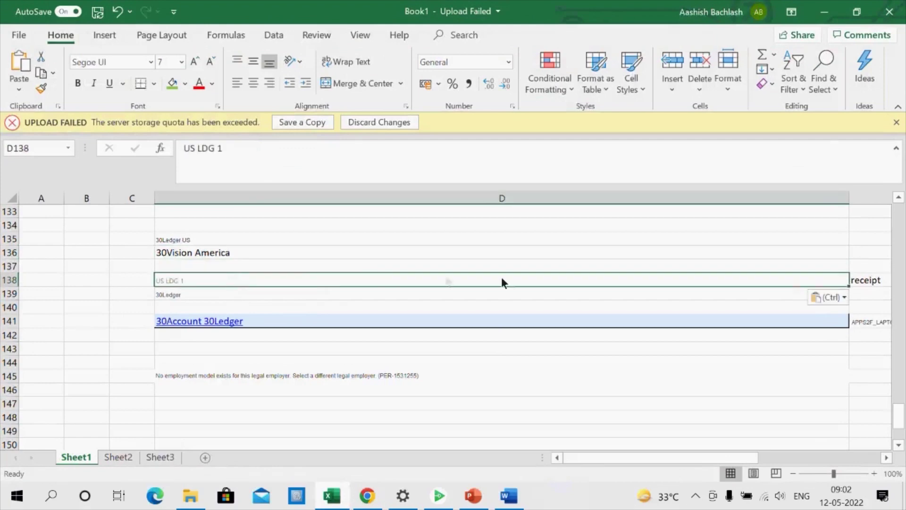
pyautogui.hotkey('alt', 'Tab')
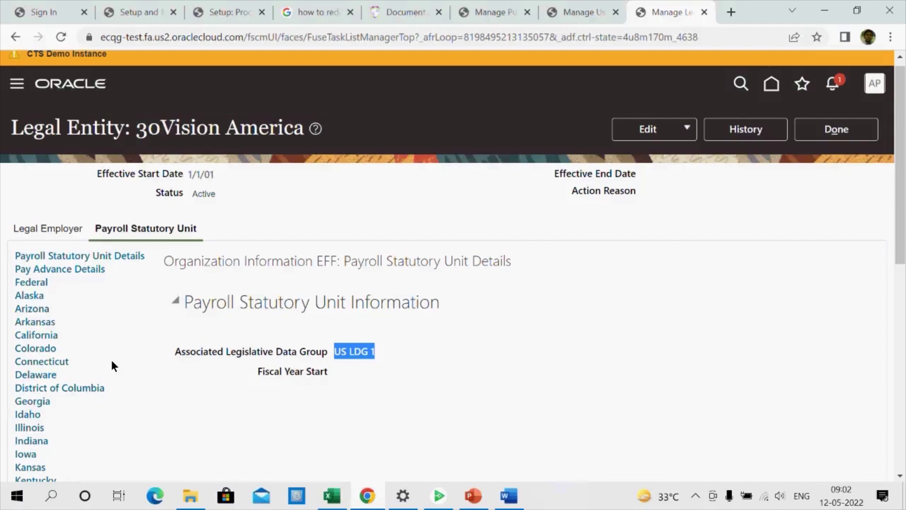
# Scroll back to the top of the legal entity page and finish with Done
pyautogui.scroll(-5, 112, 362)
pyautogui.scroll(5, 112, 362)
pyautogui.scroll(1, 112, 362)
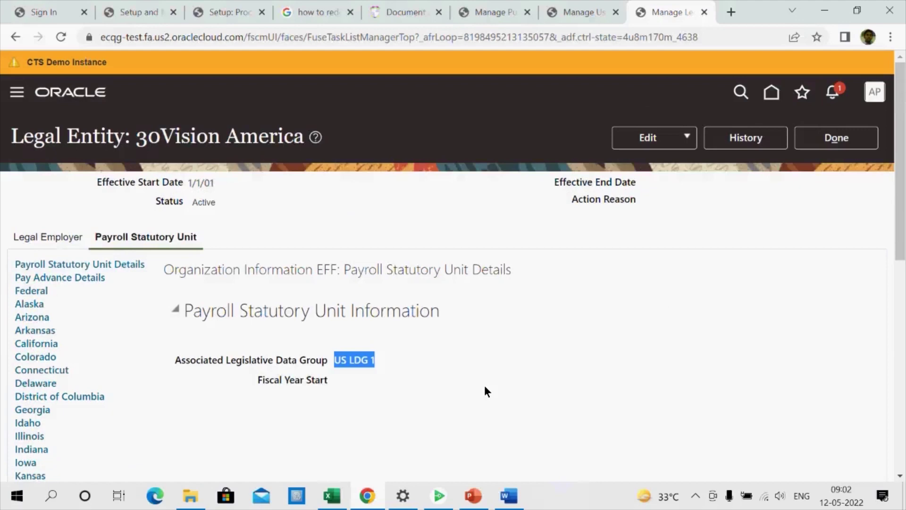
pyautogui.scroll(-10, 485, 386)
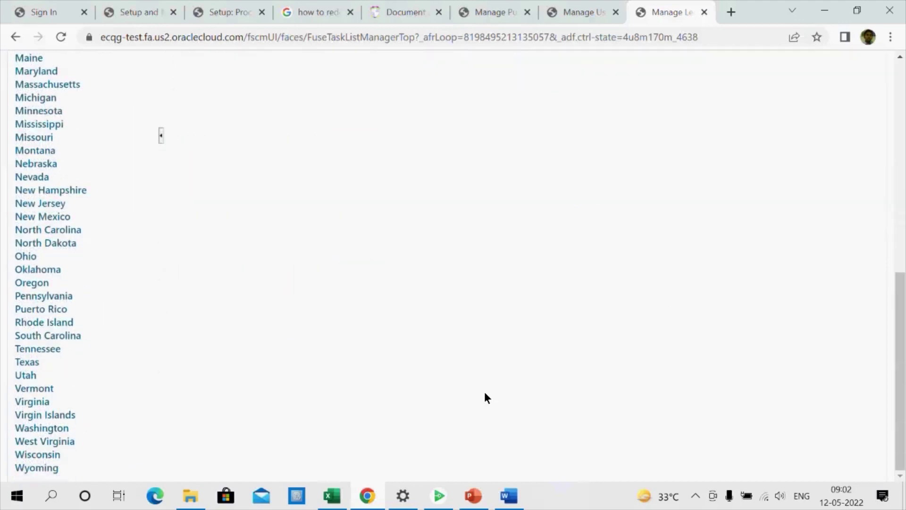
pyautogui.scroll(6, 116, 406)
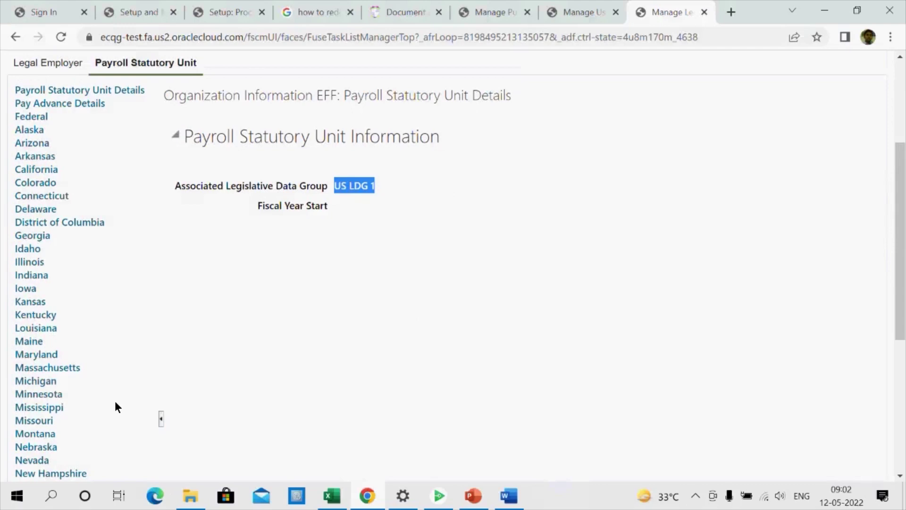
pyautogui.scroll(4, 115, 407)
pyautogui.click(847, 140)
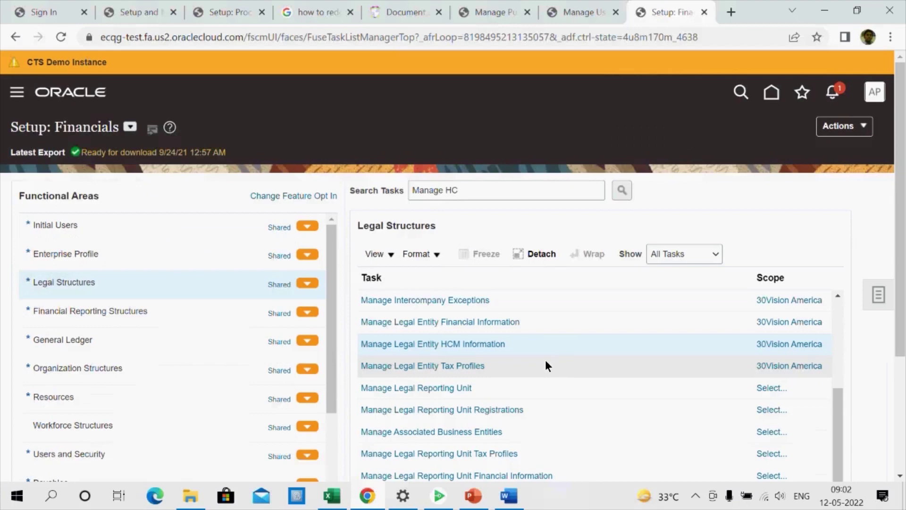
# Cancel the reporting unit scope, then start Manage Legal Entity via a 'Manage Legal' search with Select and Add scope
pyautogui.click(462, 388)
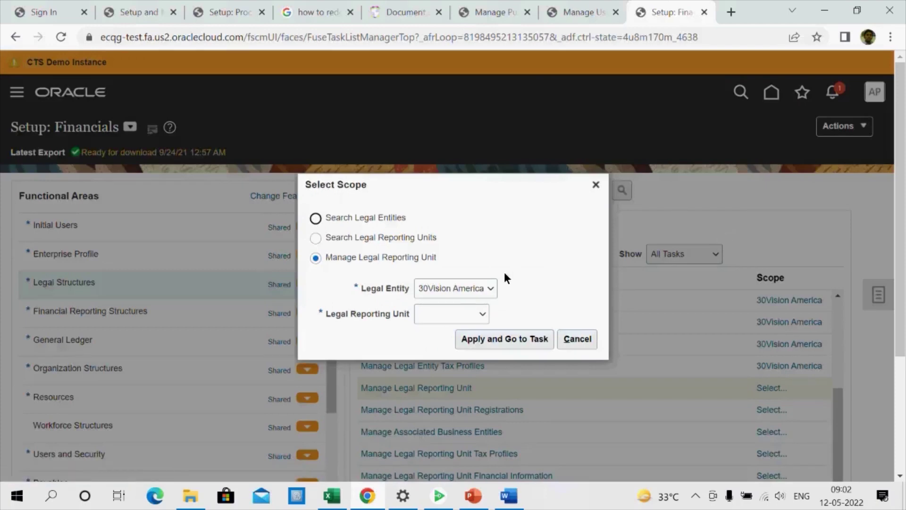
pyautogui.click(596, 184)
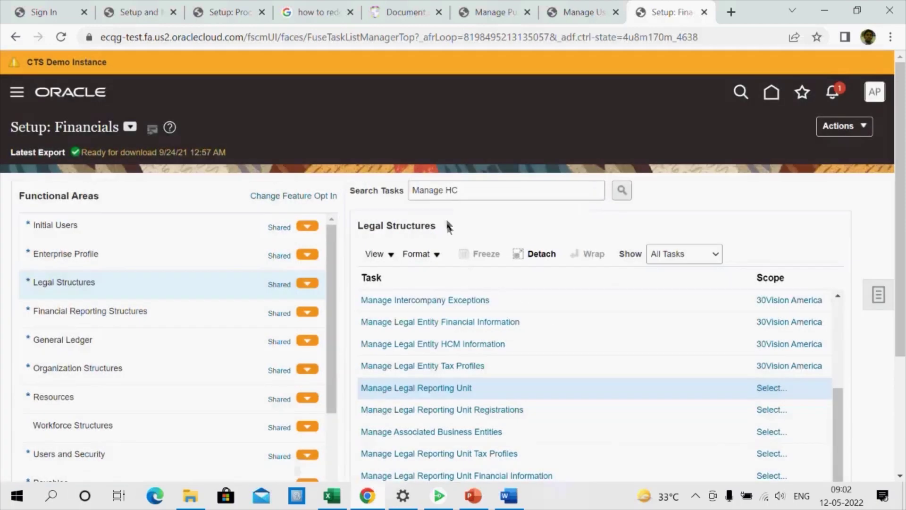
pyautogui.press('BackSpace')
pyautogui.press('BackSpace')
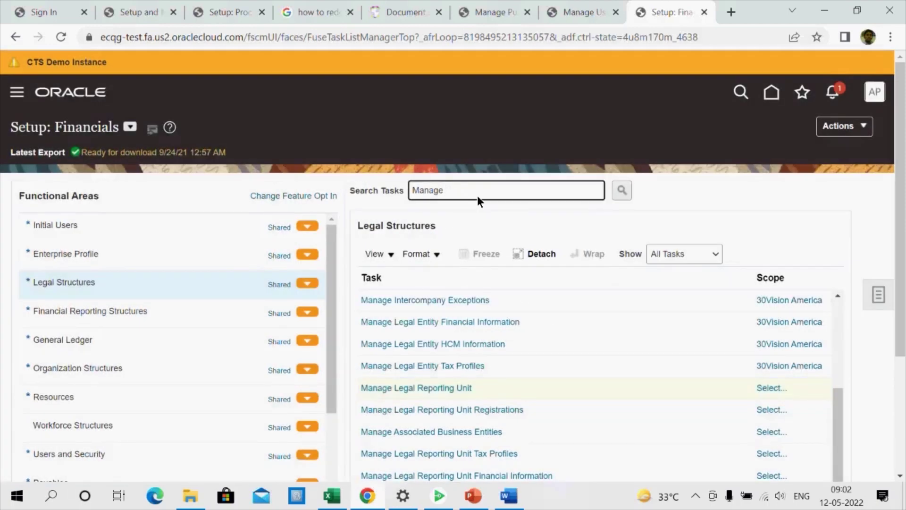
pyautogui.write('Legal')
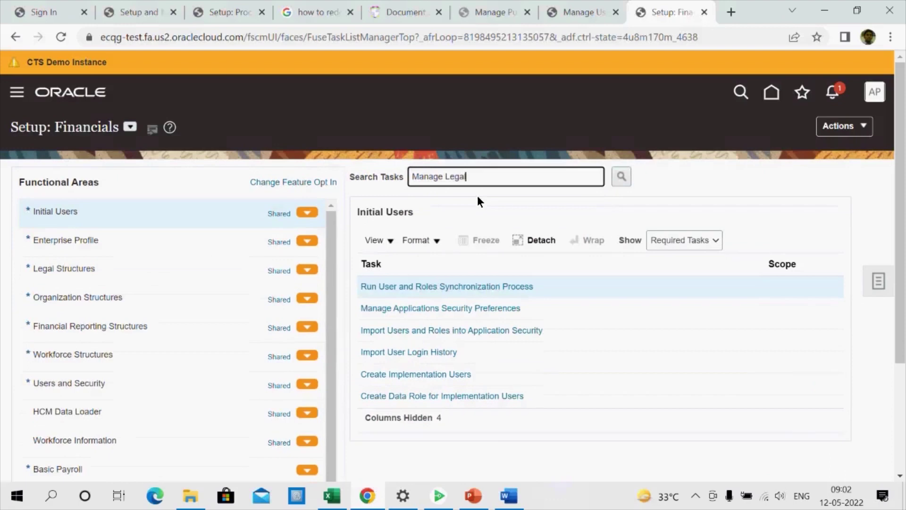
pyautogui.press('Return')
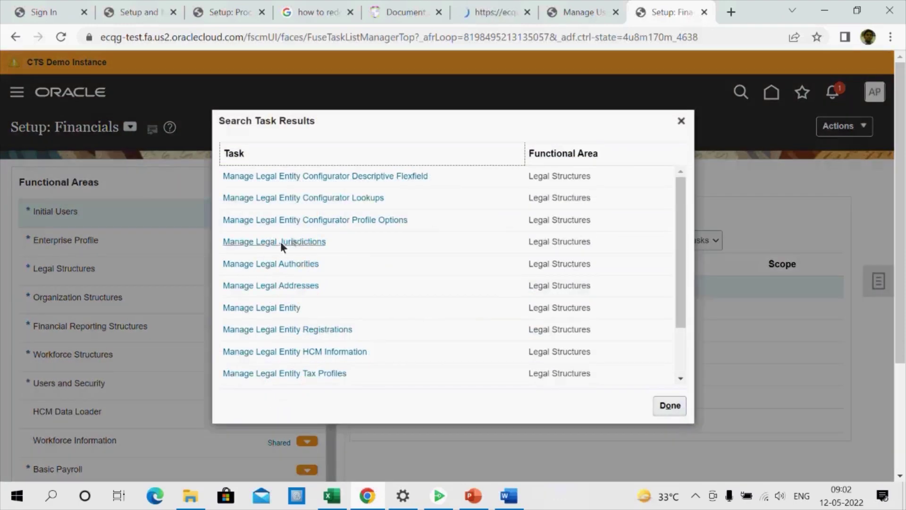
pyautogui.click(282, 307)
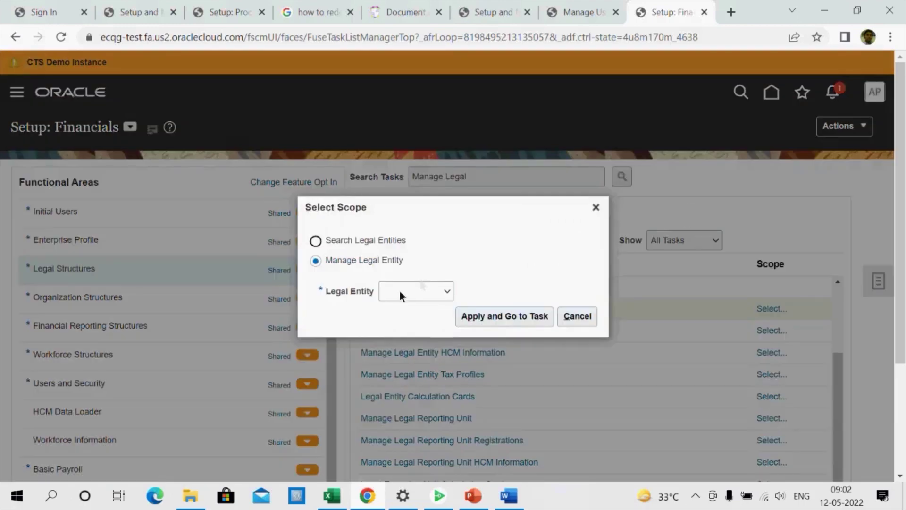
pyautogui.click(400, 292)
pyautogui.click(405, 328)
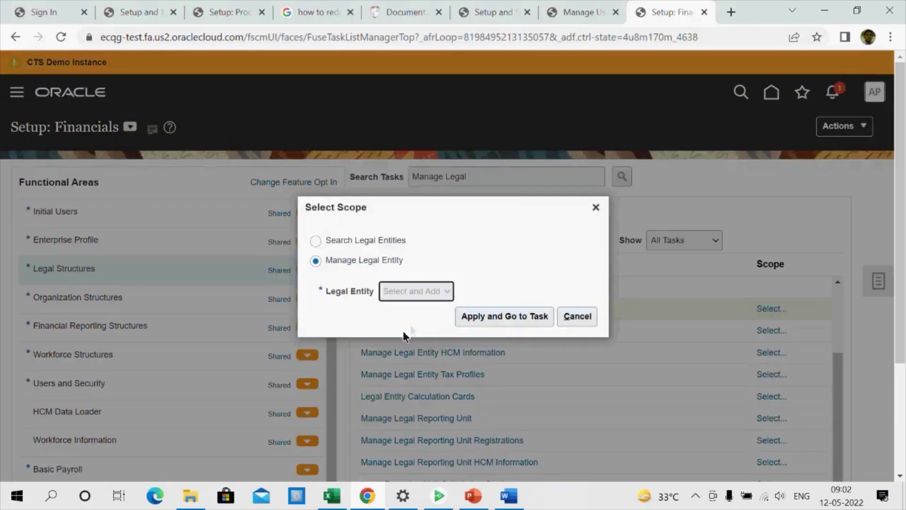
pyautogui.click(468, 316)
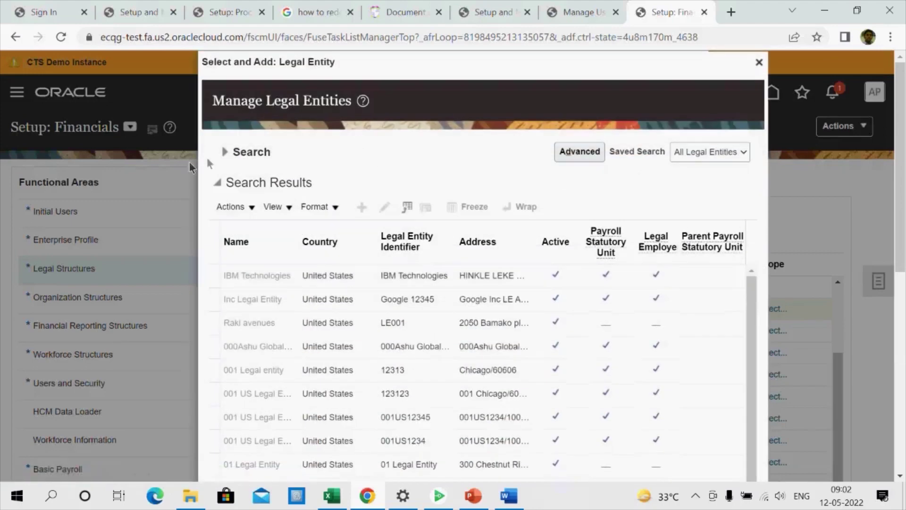
# Search the legal entity list for 30Vision America, pasted from the workbook, and confirm it
pyautogui.click(224, 151)
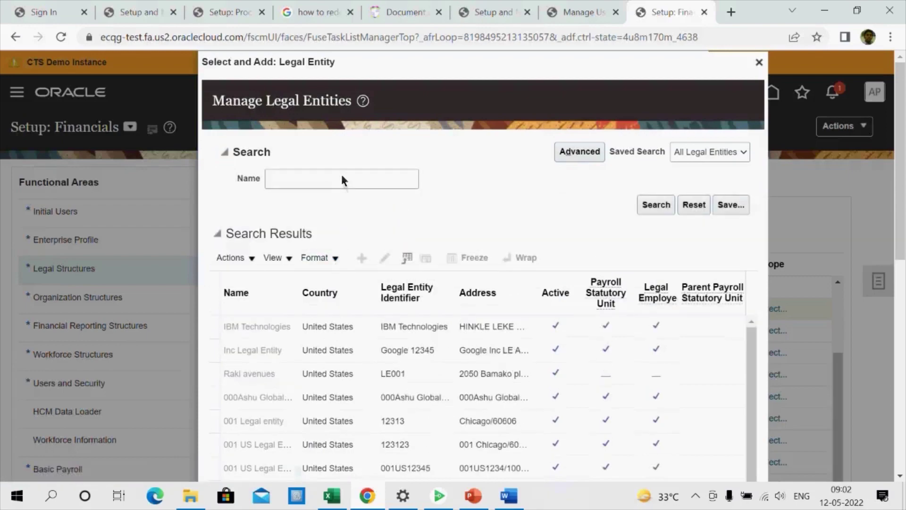
pyautogui.click(341, 179)
pyautogui.write('US LDG 1')
pyautogui.hotkey('alt', 'Tab')
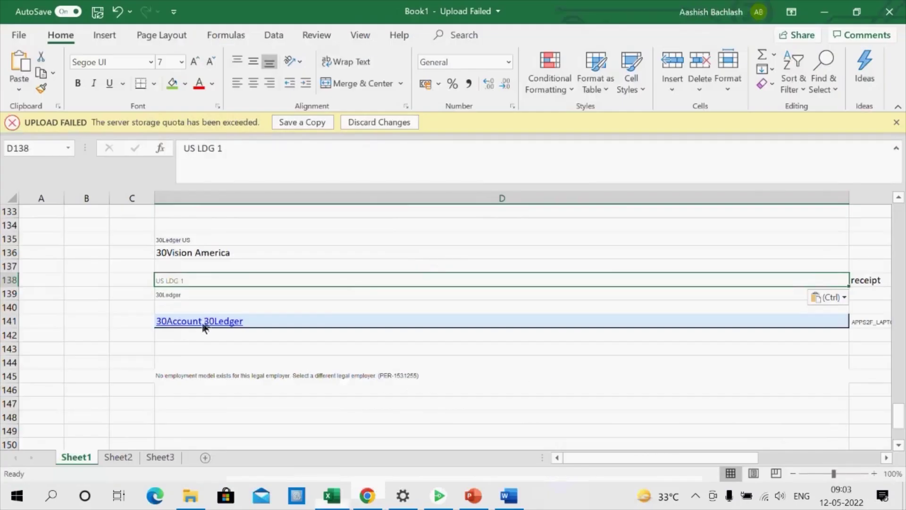
pyautogui.click(223, 258)
pyautogui.hotkey('ctrl', 'c')
pyautogui.hotkey('alt', 'Tab')
pyautogui.moveTo(334, 188); pyautogui.dragTo(296, 189)
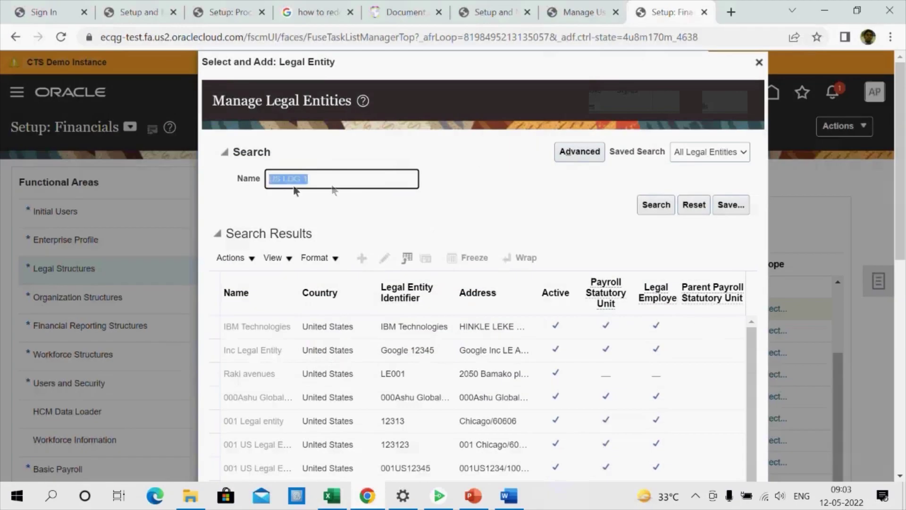
pyautogui.hotkey('ctrl', 'v')
pyautogui.click(654, 208)
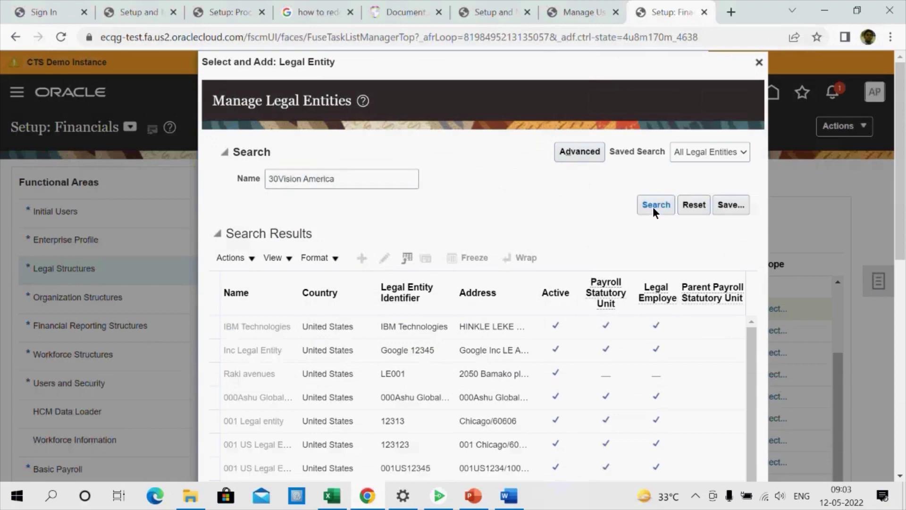
pyautogui.click(653, 207)
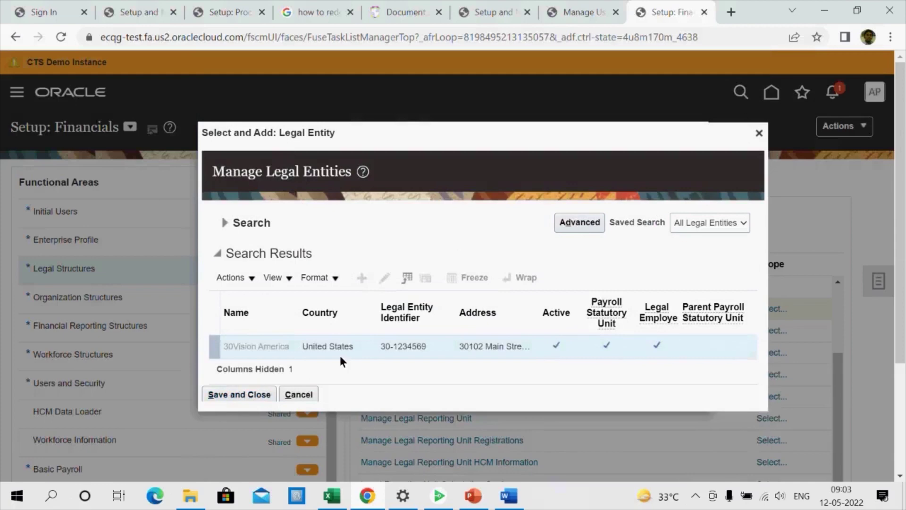
pyautogui.click(242, 397)
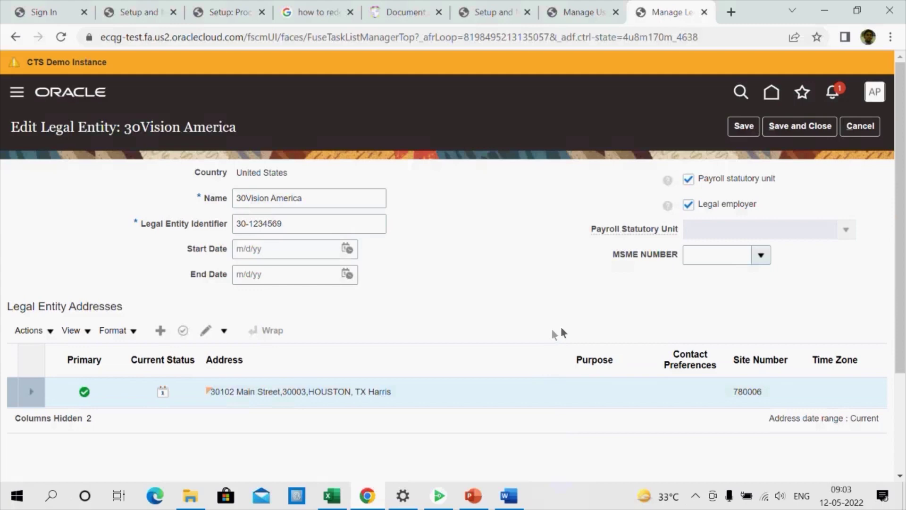
# Save and close the Edit Legal Entity page for 30Vision America
pyautogui.click(802, 126)
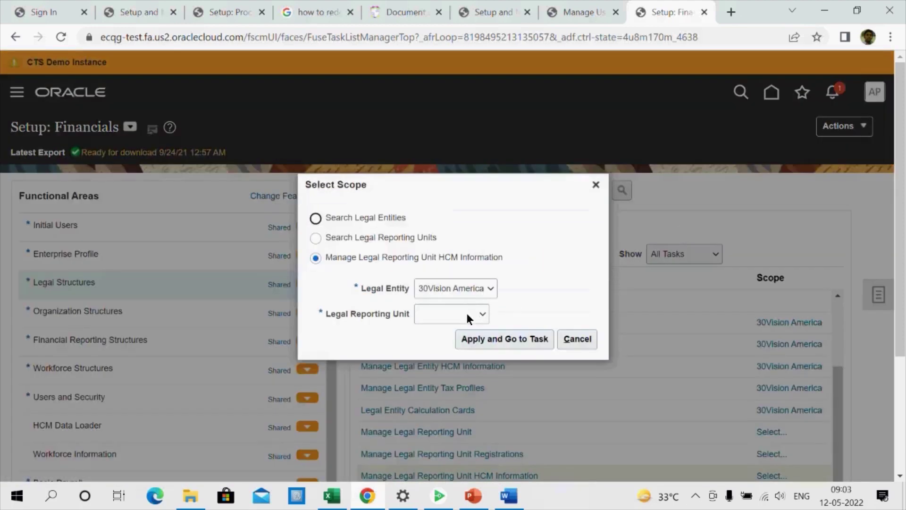
# Scope the Legal Reporting Unit HCM Information task to 30Vision America and check Tax Reporting Unit
pyautogui.click(467, 314)
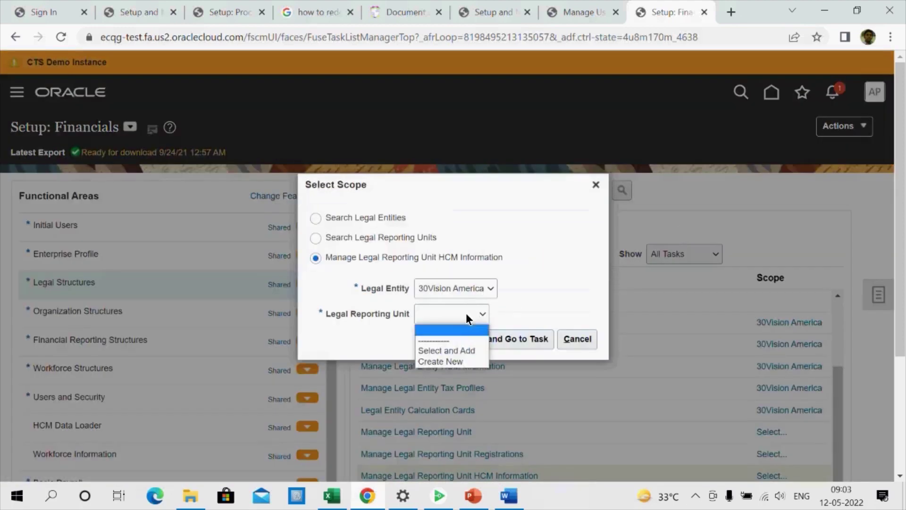
pyautogui.click(449, 350)
pyautogui.click(490, 341)
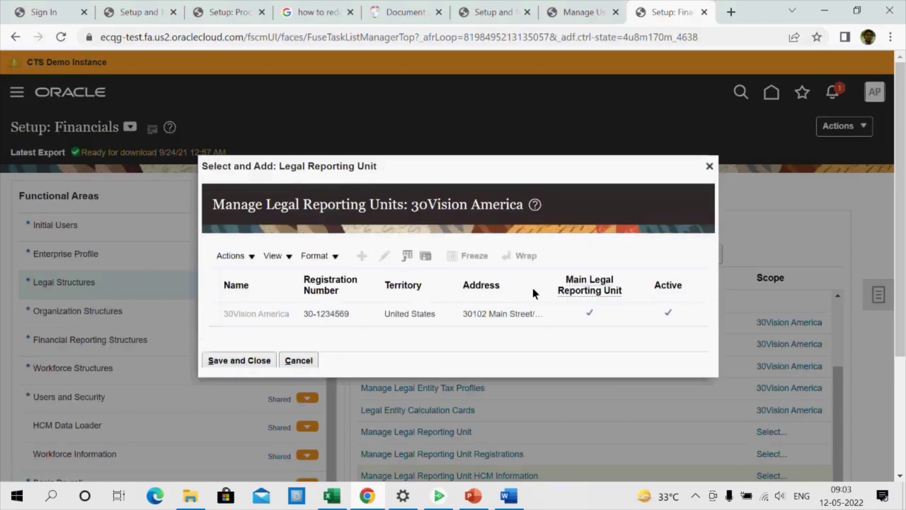
pyautogui.click(262, 360)
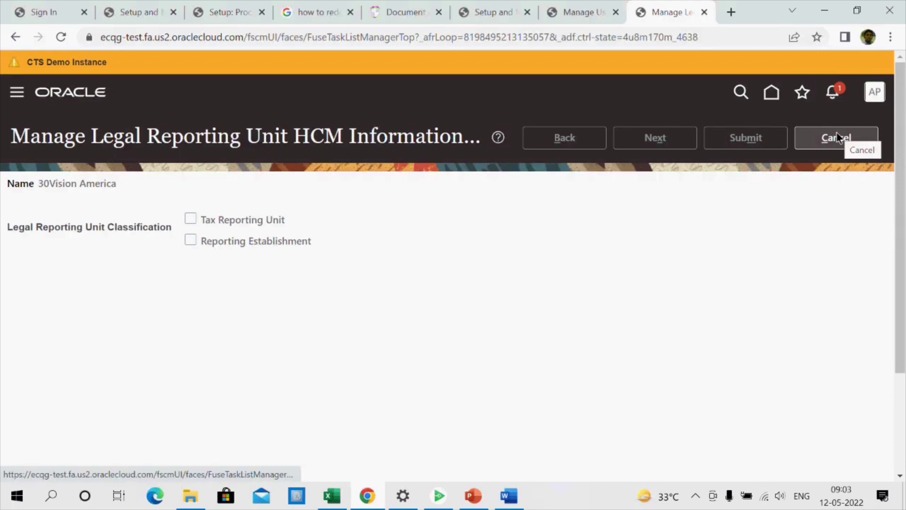
pyautogui.click(190, 218)
# Check Reporting Establishment, then continue and submit the 30Vision America reporting unit classification
pyautogui.click(212, 240)
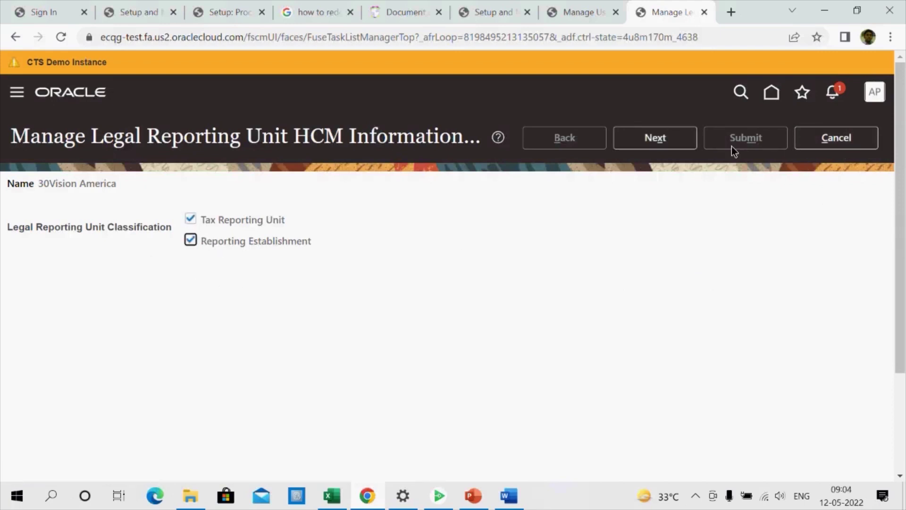
pyautogui.click(667, 138)
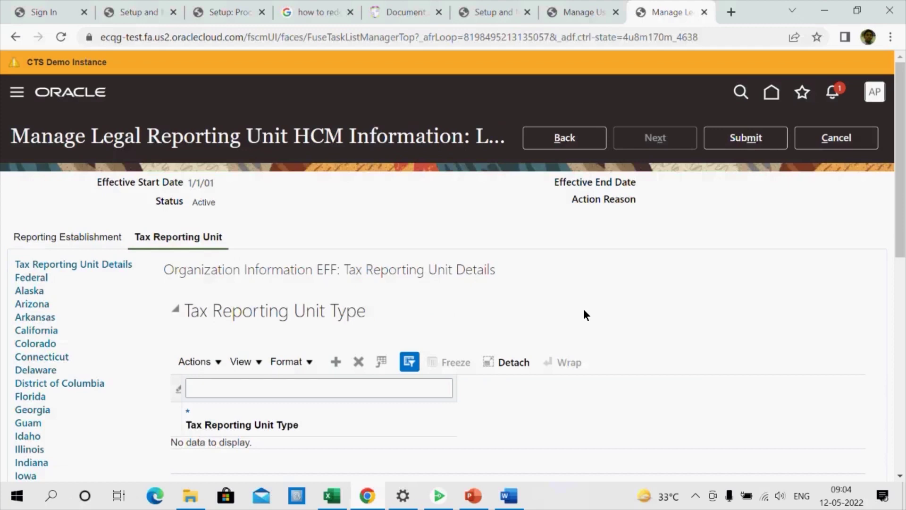
pyautogui.click(742, 135)
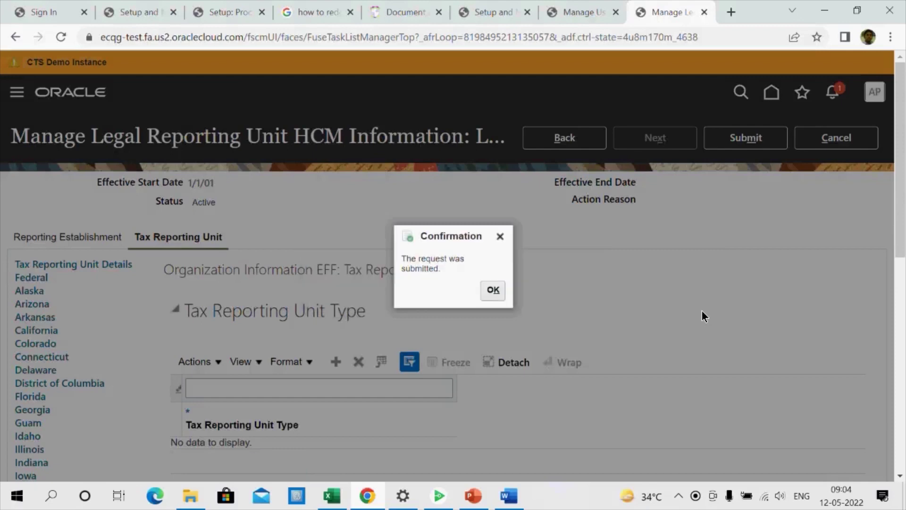
pyautogui.click(491, 289)
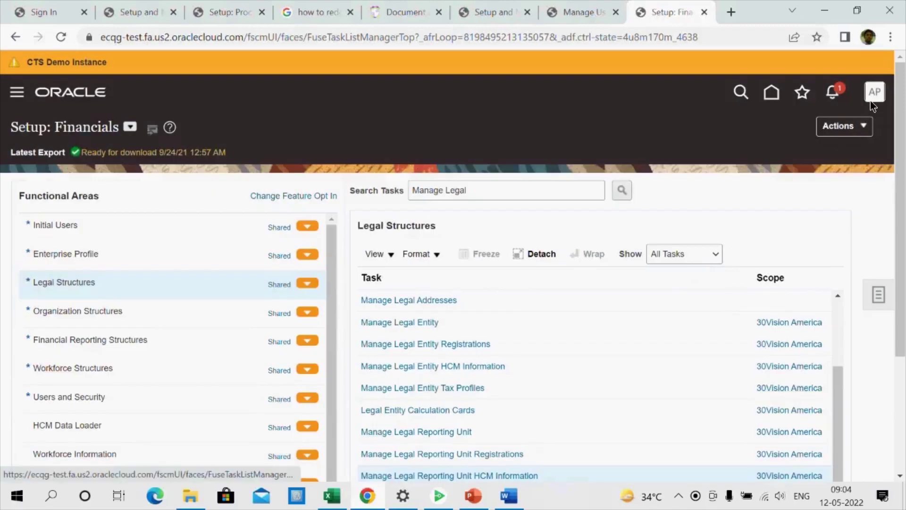
pyautogui.click(870, 101)
# Close the leftover Manage Users and approval rules setup browser tabs
pyautogui.click(849, 128)
pyautogui.click(605, 12)
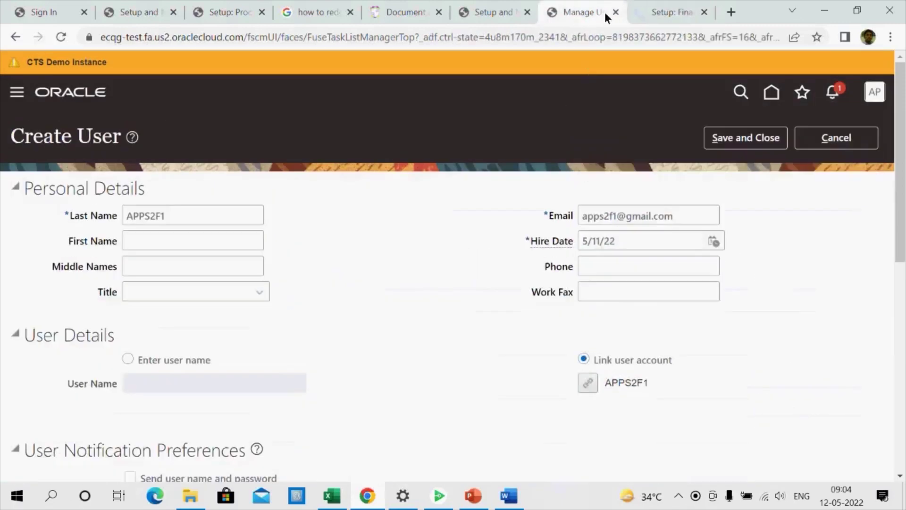
pyautogui.click(616, 12)
pyautogui.click(516, 11)
pyautogui.click(527, 12)
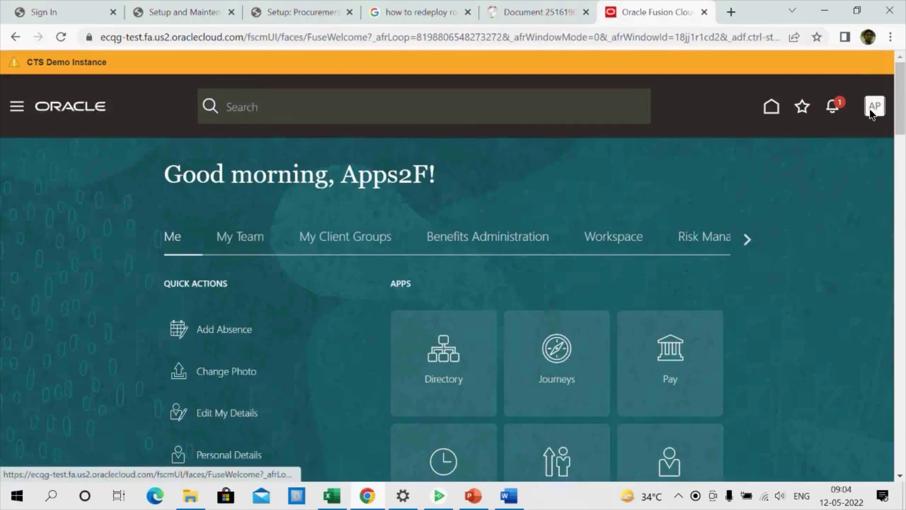
pyautogui.click(873, 108)
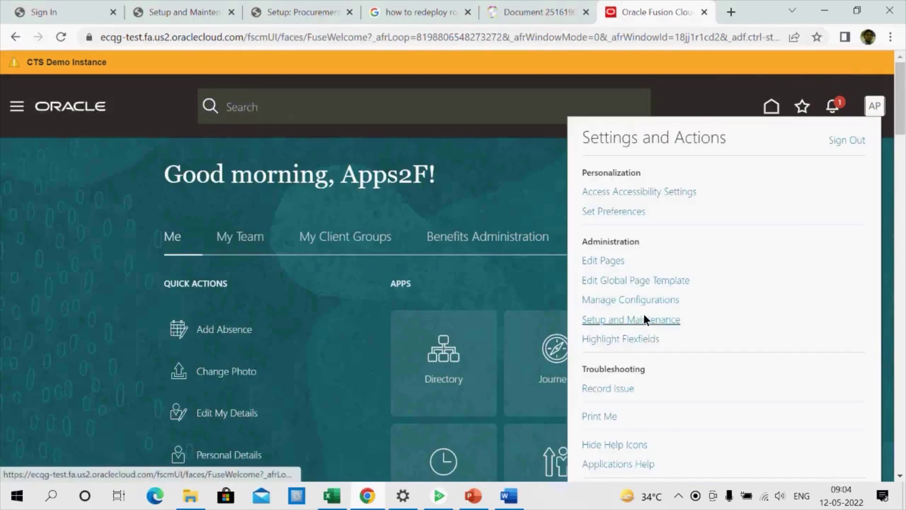
# From Setup and Maintenance, search for the 'Manage Users' task and start a new user
pyautogui.click(644, 318)
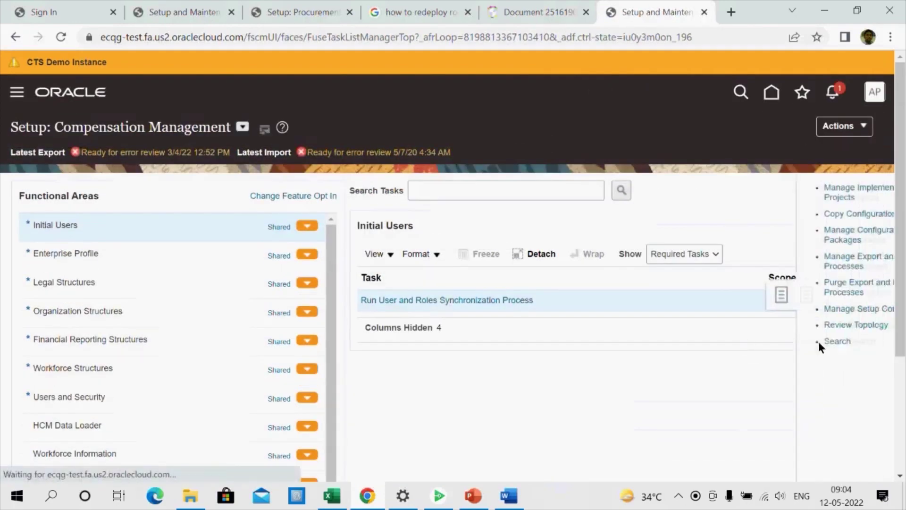
pyautogui.click(786, 341)
pyautogui.click(254, 178)
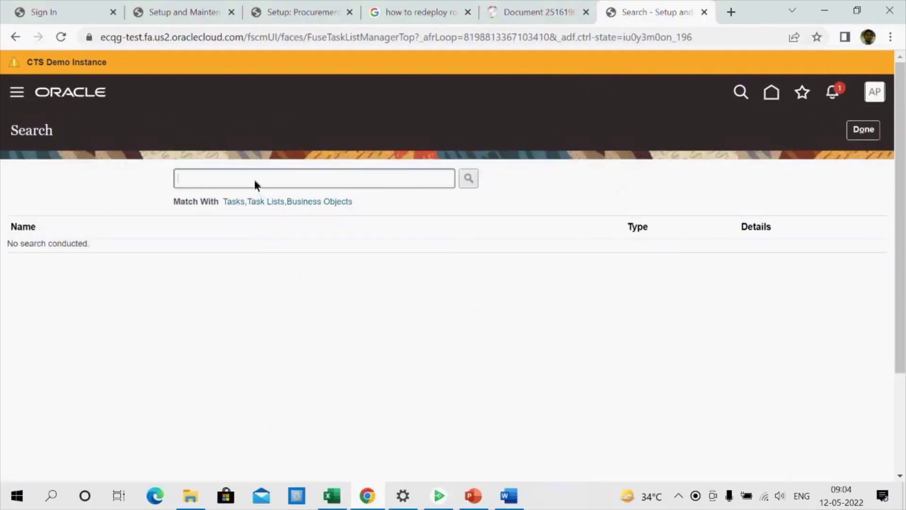
pyautogui.write('Manage Users')
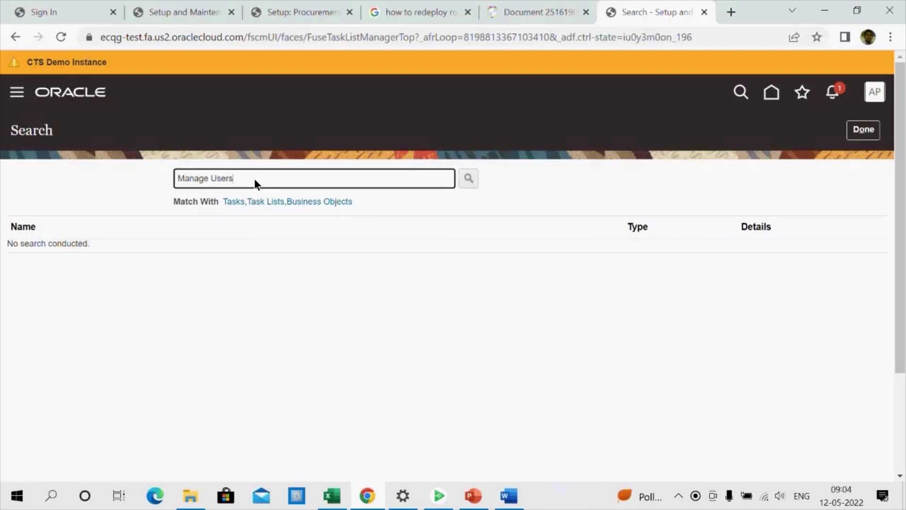
pyautogui.press('Return')
pyautogui.click(48, 250)
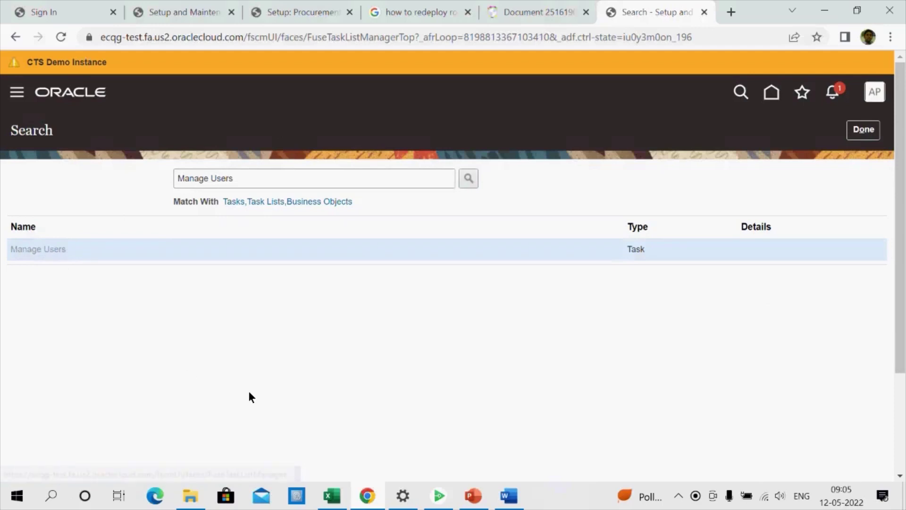
pyautogui.click(82, 218)
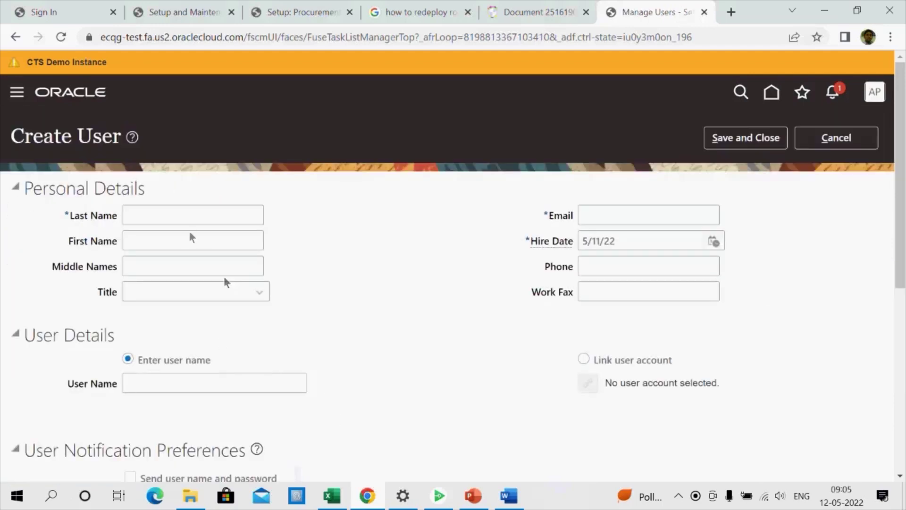
pyautogui.click(187, 222)
pyautogui.scroll(-3, 311, 272)
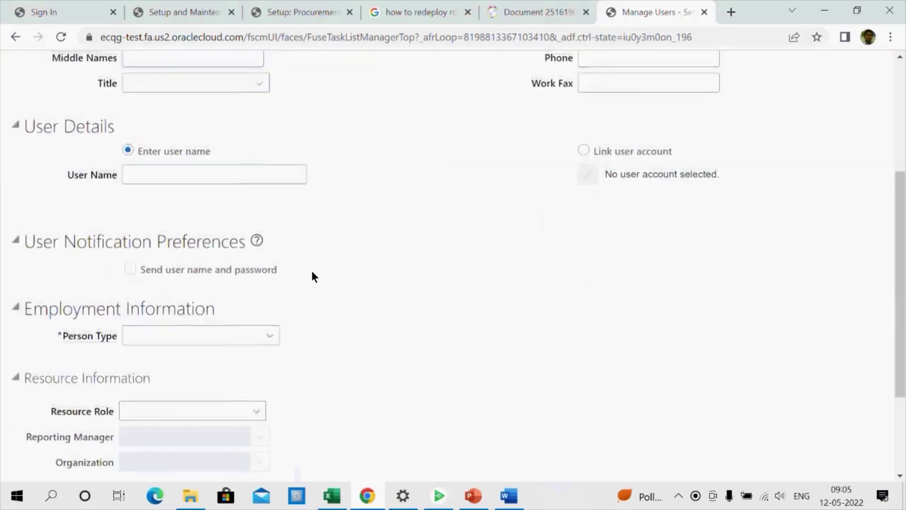
pyautogui.scroll(3, 312, 271)
pyautogui.write('APPS1')
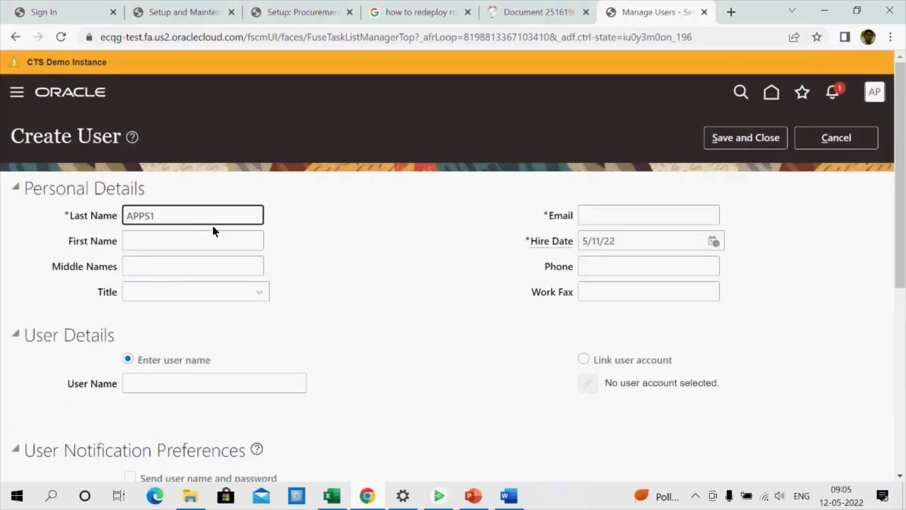
pyautogui.press('BackSpace')
pyautogui.write('2F1')
pyautogui.doubleClick(197, 213)
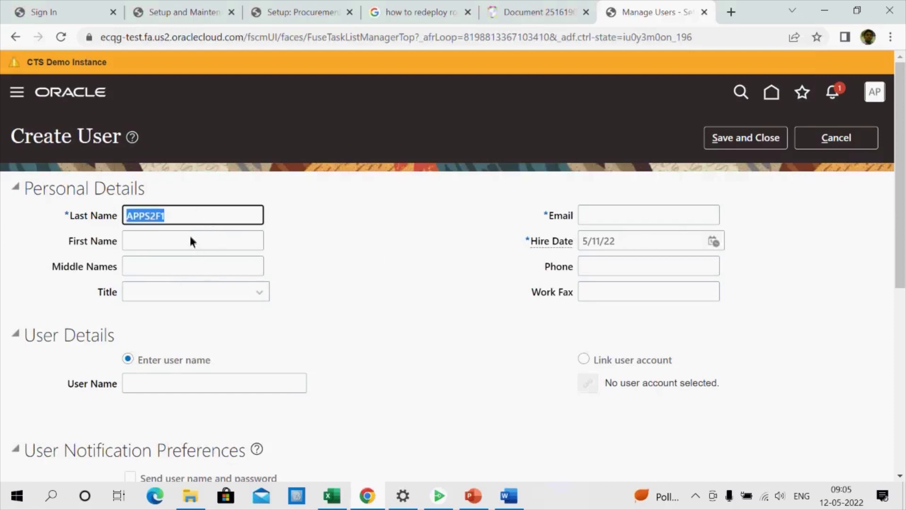
pyautogui.click(594, 222)
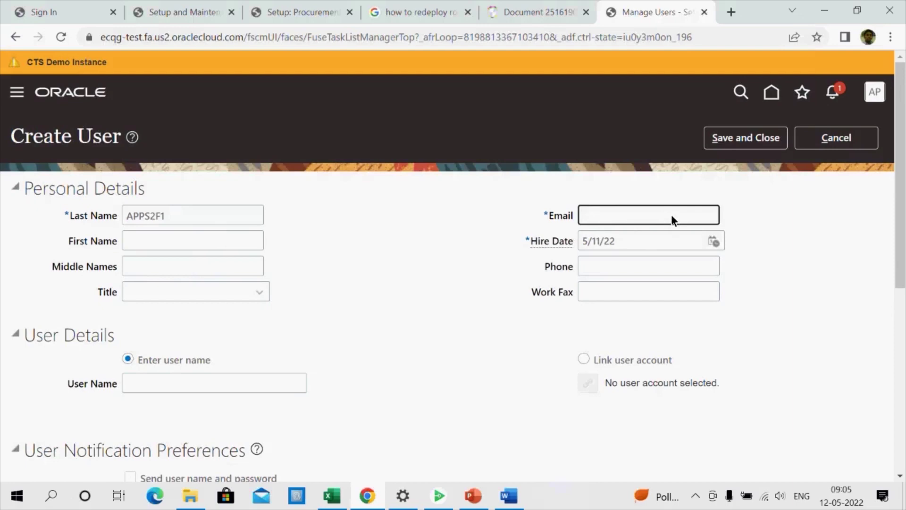
pyautogui.press('Tab')
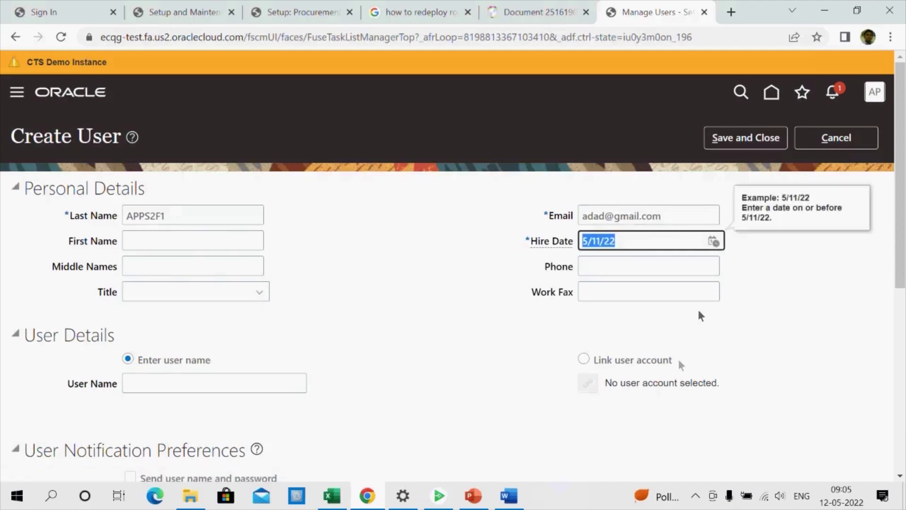
pyautogui.scroll(-3, 497, 383)
pyautogui.click(584, 218)
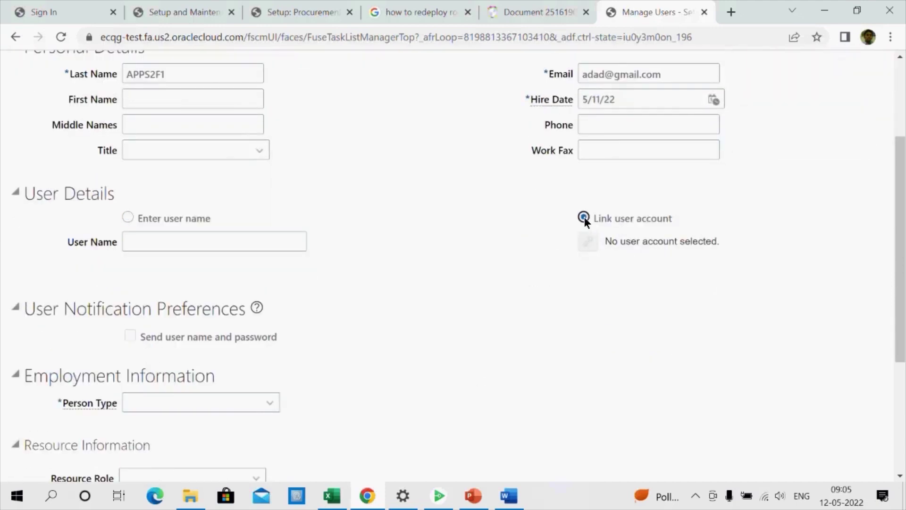
pyautogui.moveTo(184, 80); pyautogui.dragTo(3, 85)
pyautogui.hotkey('ctrl', 'c')
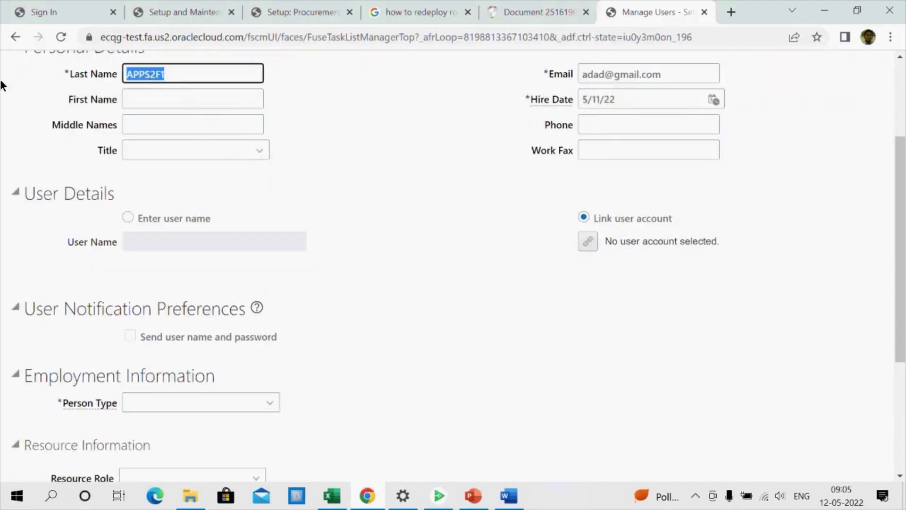
pyautogui.click(588, 241)
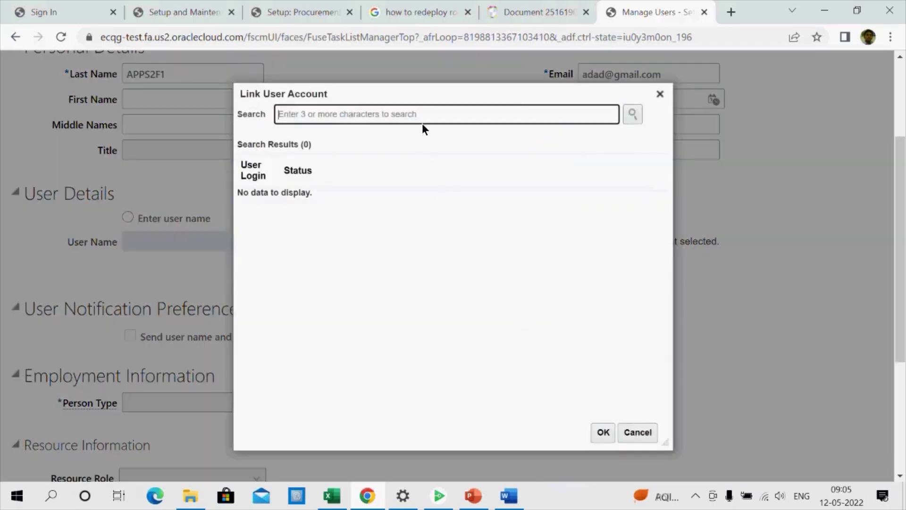
pyautogui.hotkey('ctrl', 'v')
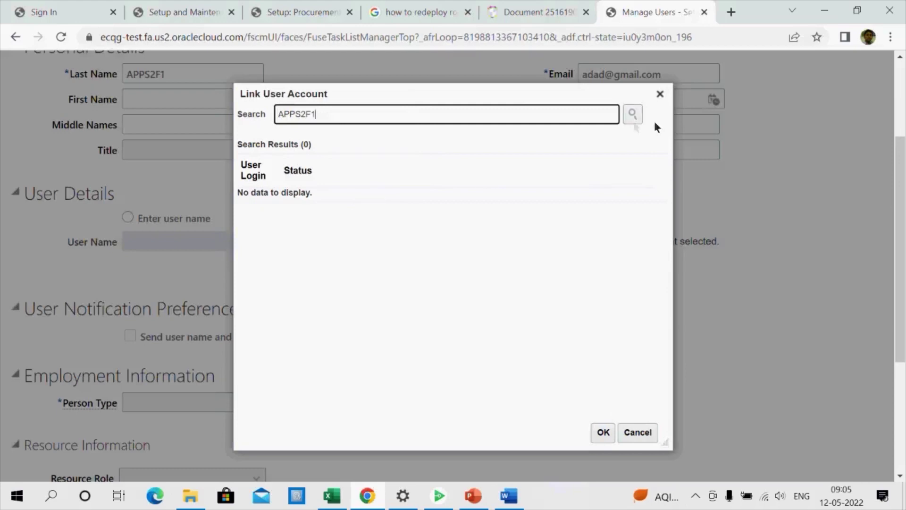
pyautogui.click(631, 115)
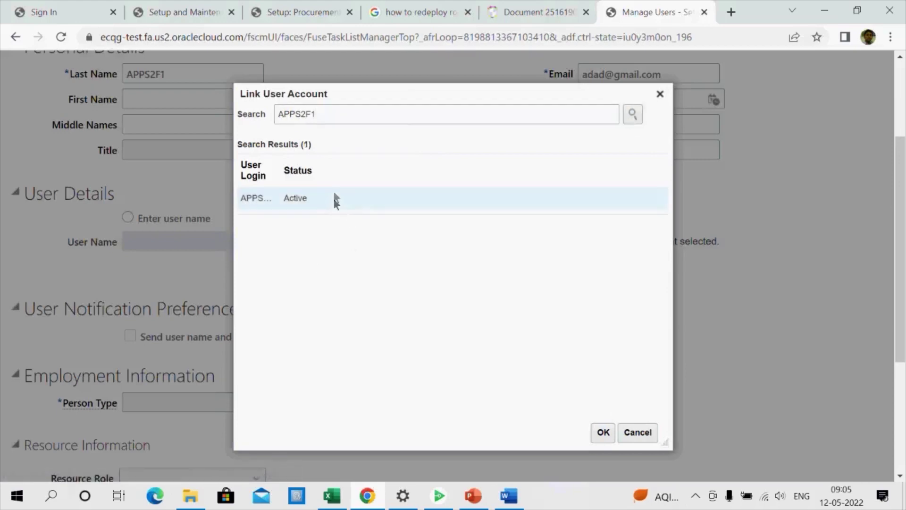
pyautogui.click(336, 202)
pyautogui.click(600, 432)
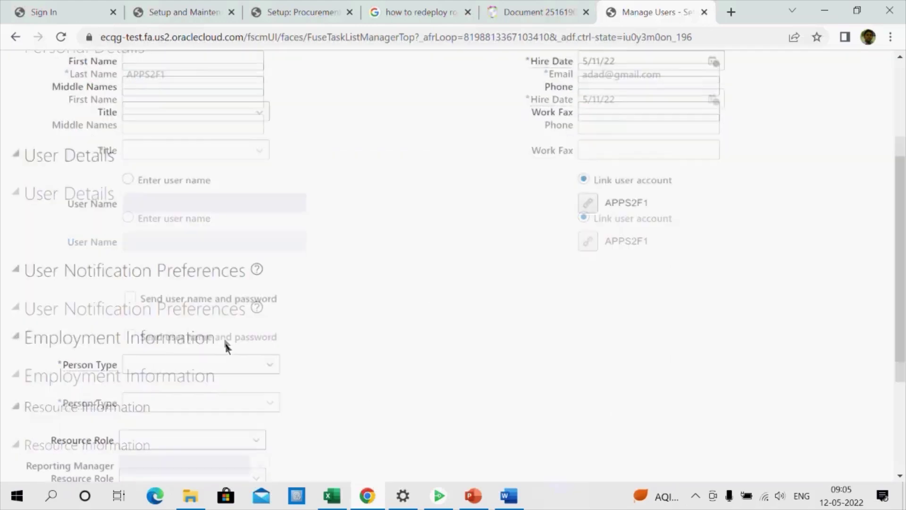
pyautogui.click(217, 337)
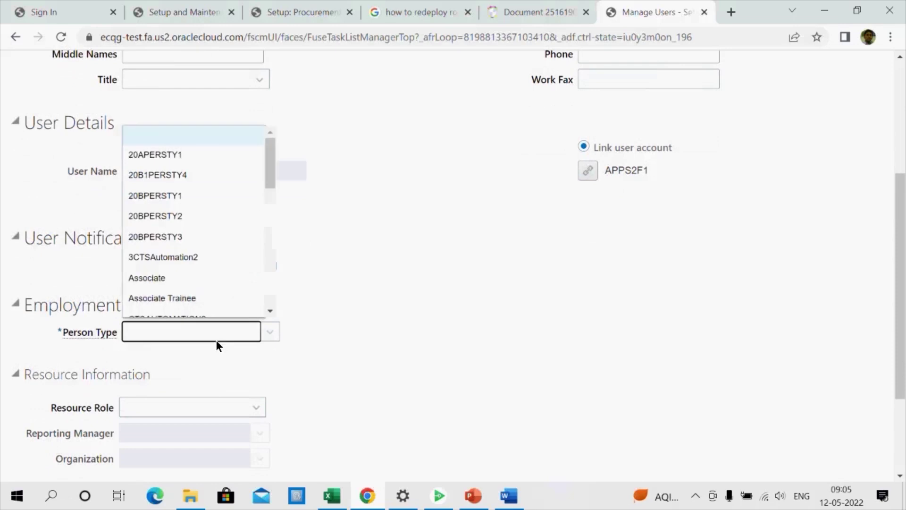
# Set the person type to Employee
pyautogui.press('e')
pyautogui.press('Down')
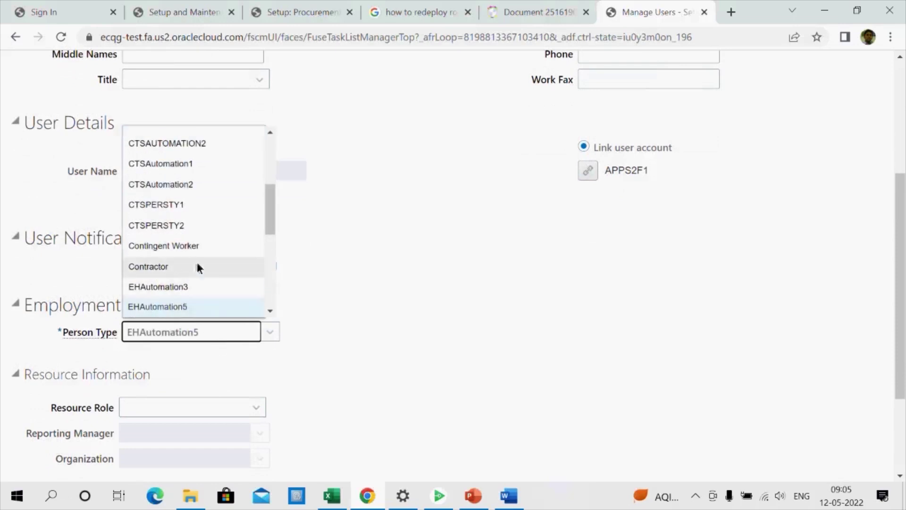
pyautogui.scroll(-1, 197, 264)
pyautogui.click(187, 276)
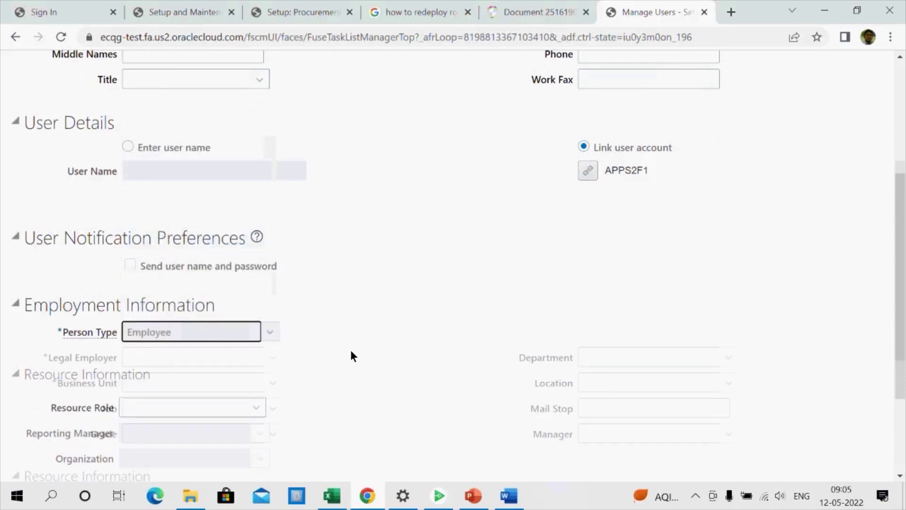
# Choose 30Vision America as legal employer via a '30' search, then dismiss the no-employment-model error
pyautogui.scroll(-1, 330, 330)
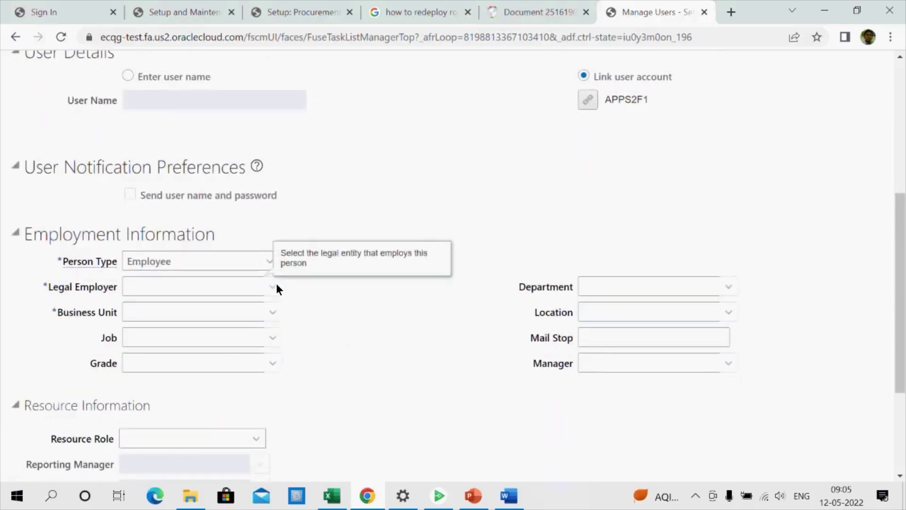
pyautogui.click(276, 287)
pyautogui.scroll(-2, 293, 309)
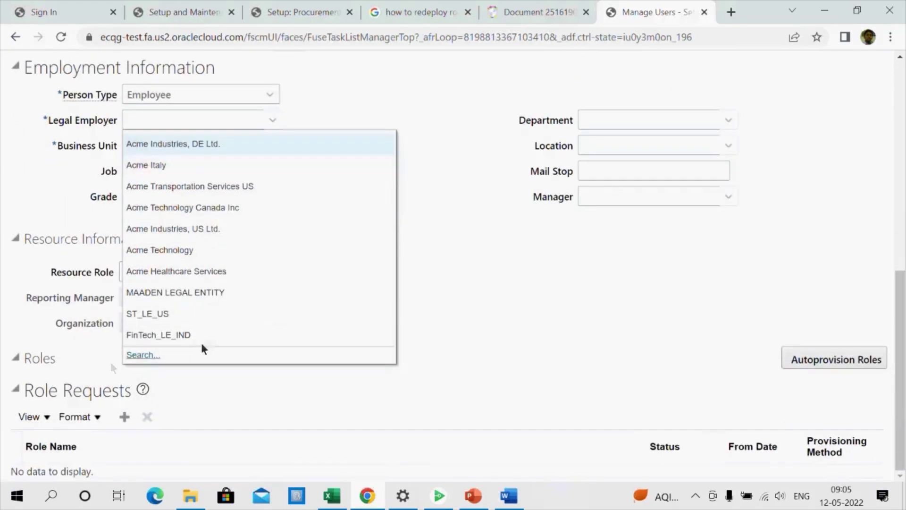
pyautogui.click(152, 356)
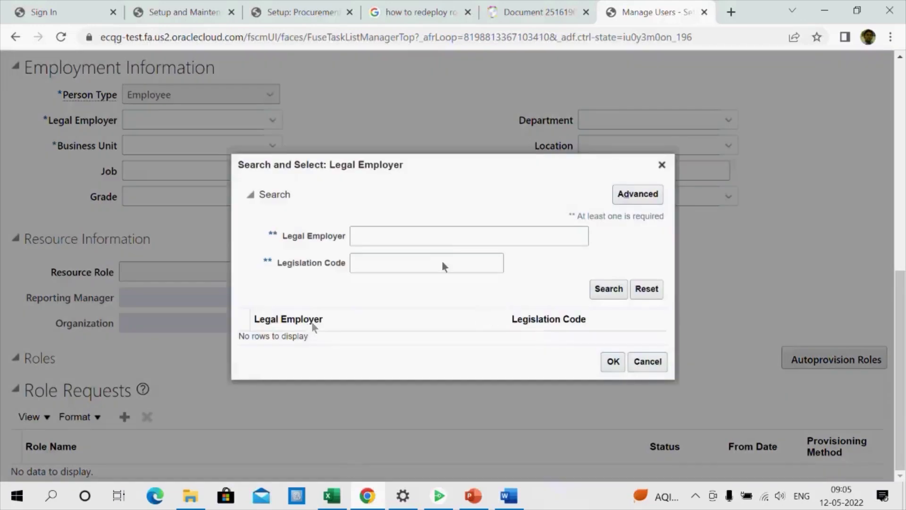
pyautogui.click(422, 242)
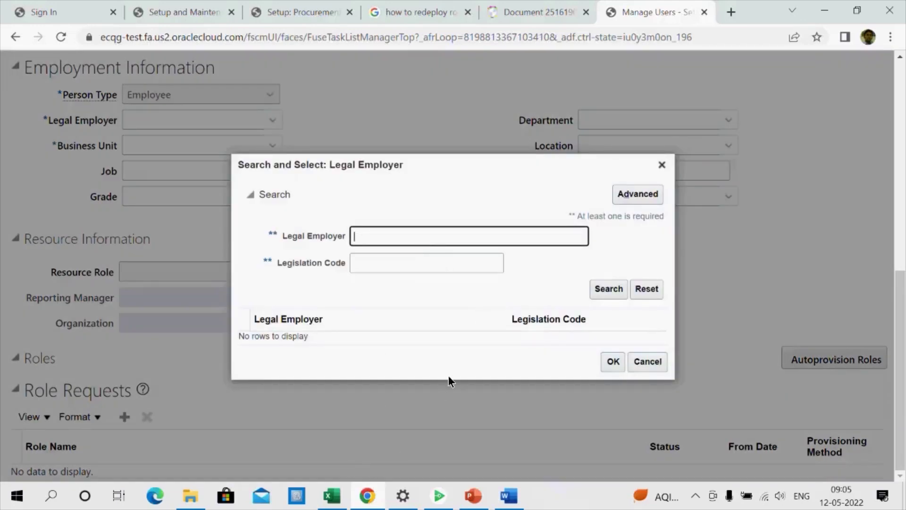
pyautogui.write('30')
pyautogui.click(610, 293)
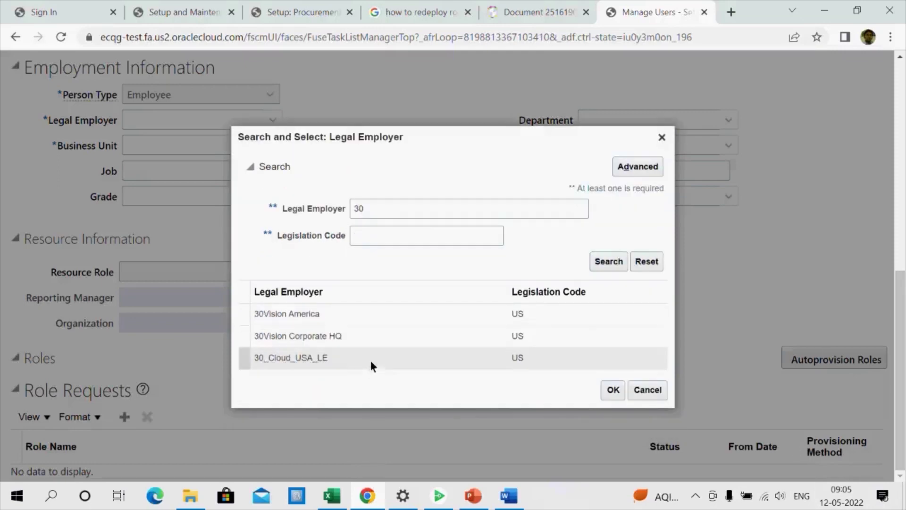
pyautogui.click(613, 390)
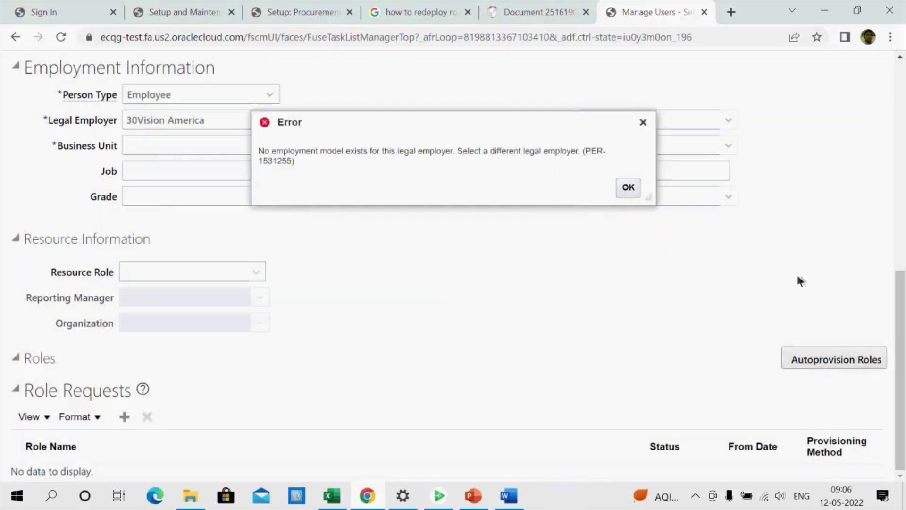
pyautogui.press('Return')
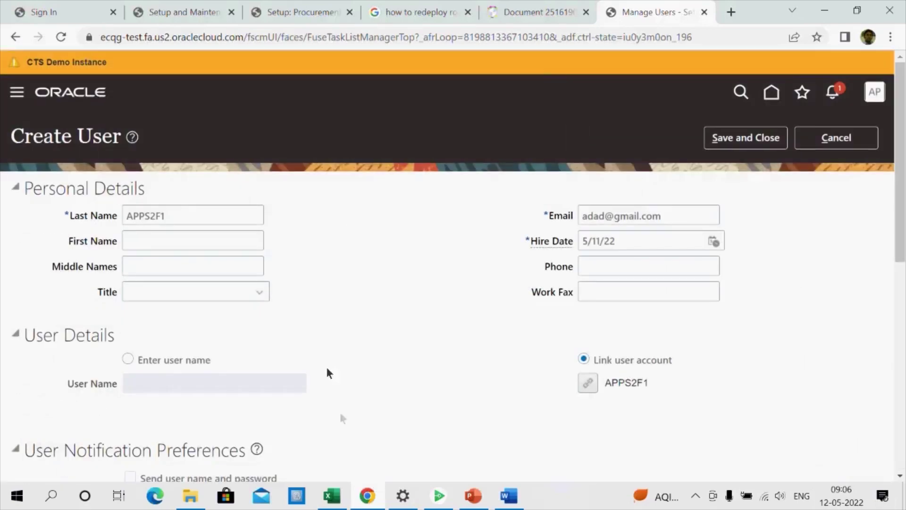
pyautogui.click(444, 496)
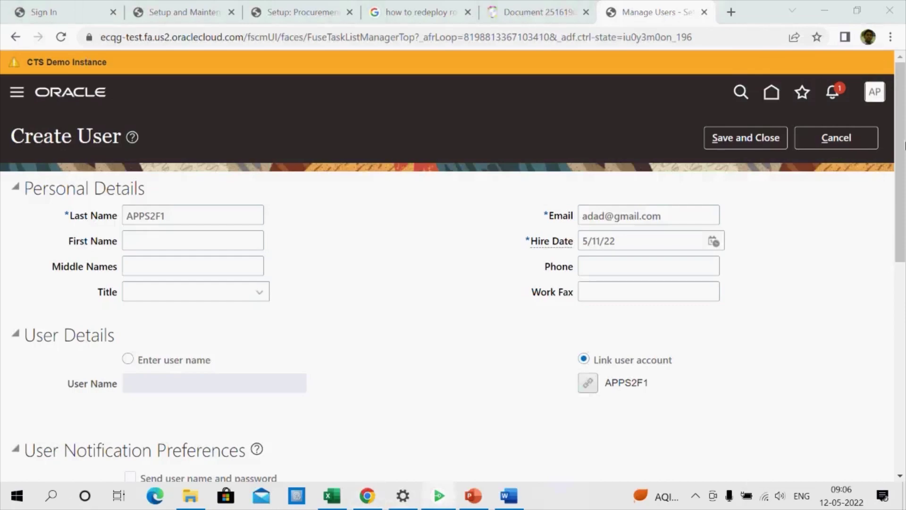